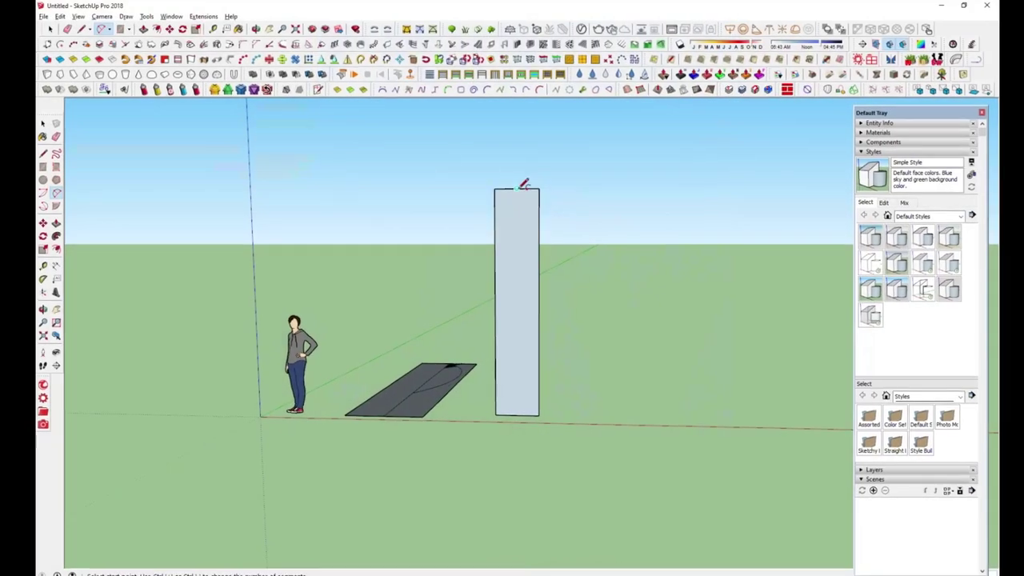
Draw two 2-point arcs and a vertical center line on the tall panel.
left_click(531, 246)
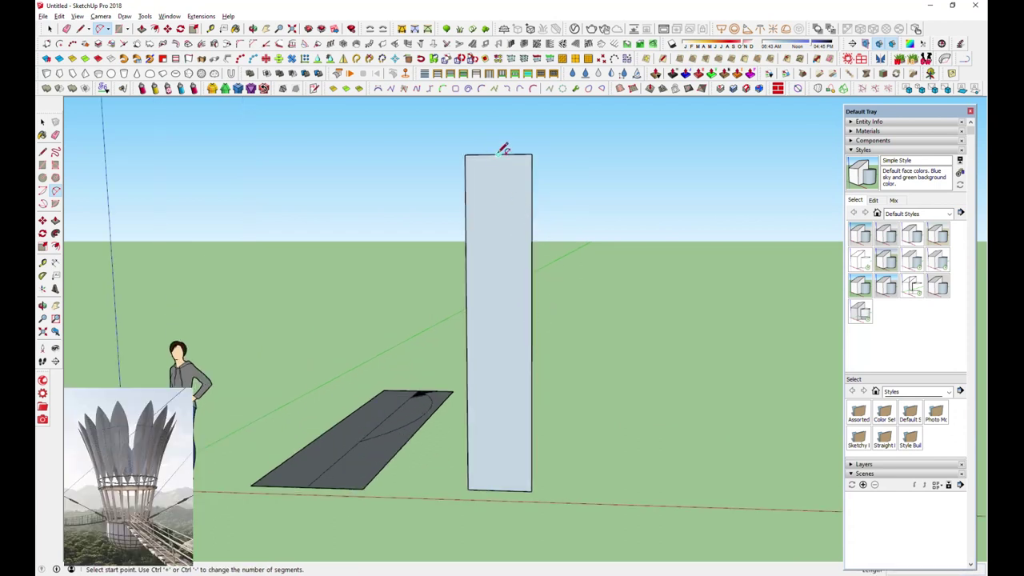
scroll(542, 232, "up", 2)
left_click(531, 232)
left_click(528, 330)
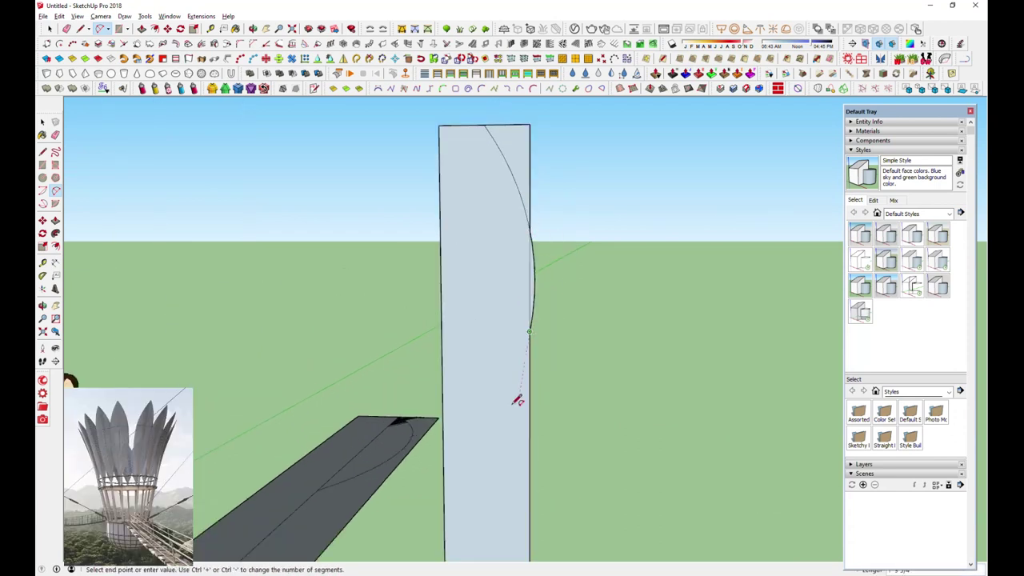
left_click(486, 480)
left_click(511, 434)
key("l")
scroll(486, 126, "down", 2)
left_click(483, 130)
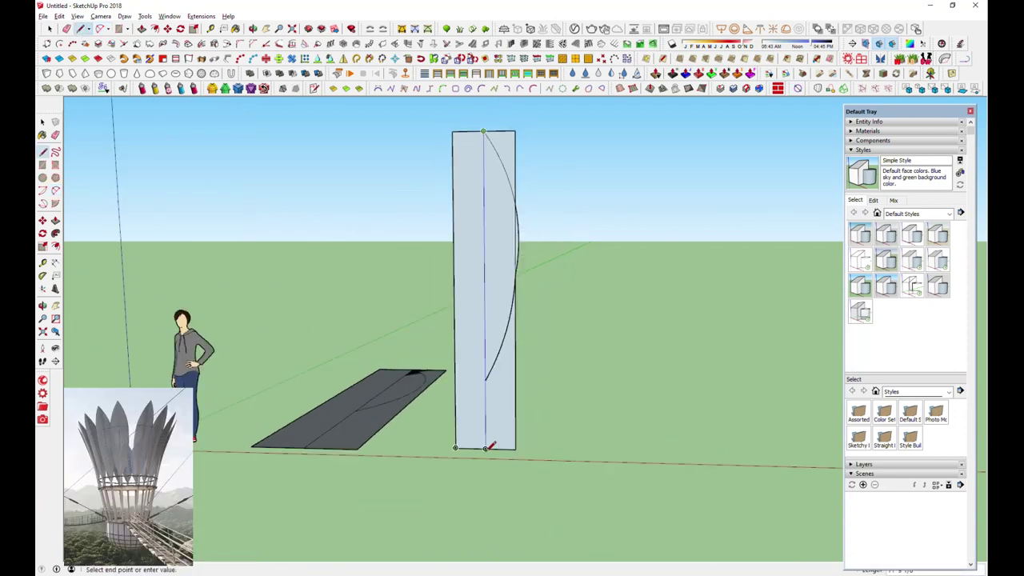
left_click(90, 31)
scroll(567, 217, "up", 2)
left_click(495, 429)
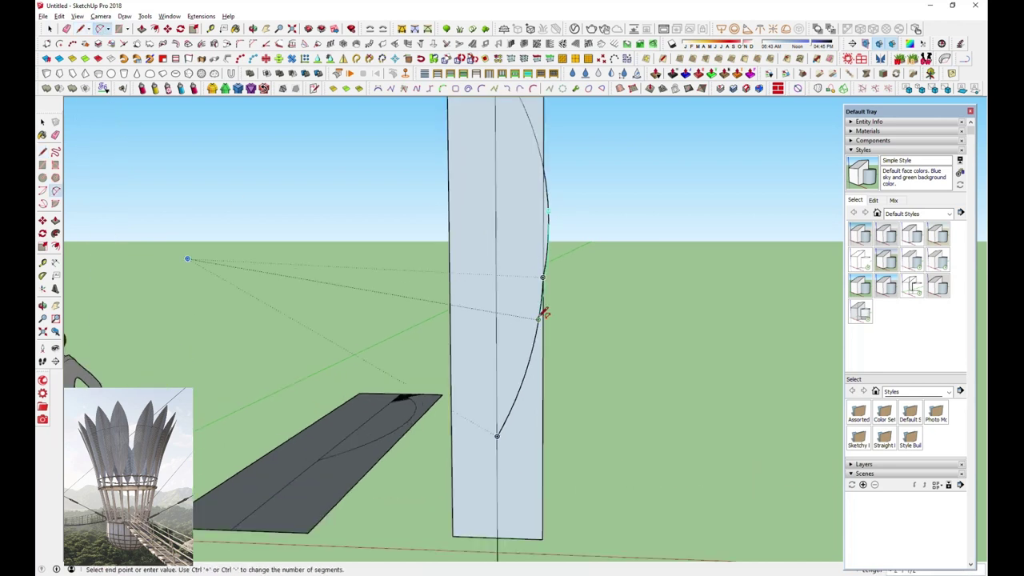
Erase the upper arc and the panel edges lying outside the arc outline.
key("e")
scroll(572, 267, "up", 2)
mouse_move(573, 267)
left_mouse_down()
mouse_move(541, 279)
mouse_move(541, 372)
left_mouse_up()
scroll(541, 373, "down", 1)
scroll(541, 372, "down", 2)
scroll(544, 379, "up", 3)
key("l")
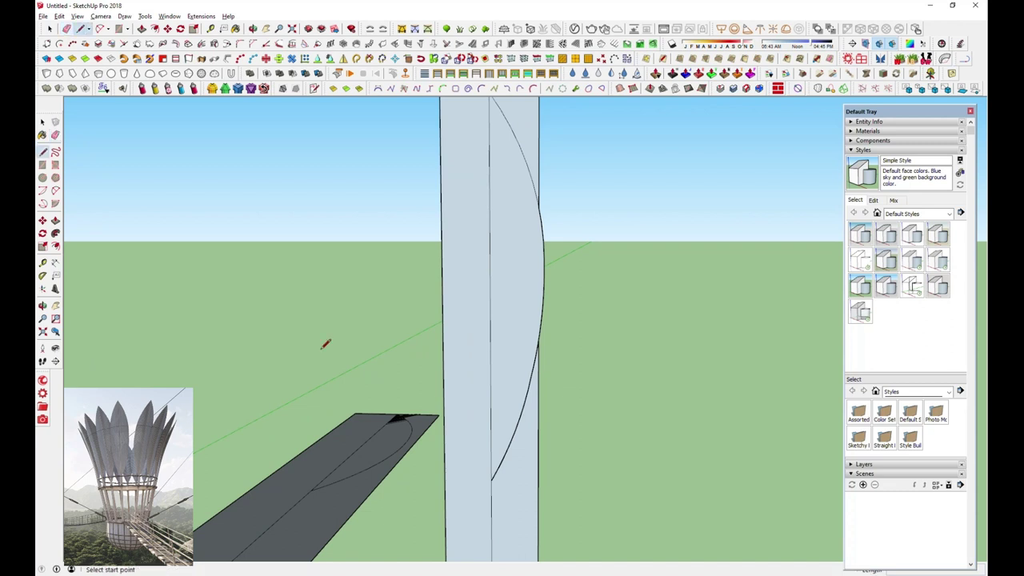
scroll(502, 469, "up", 2)
scroll(484, 435, "down", 4)
key("e")
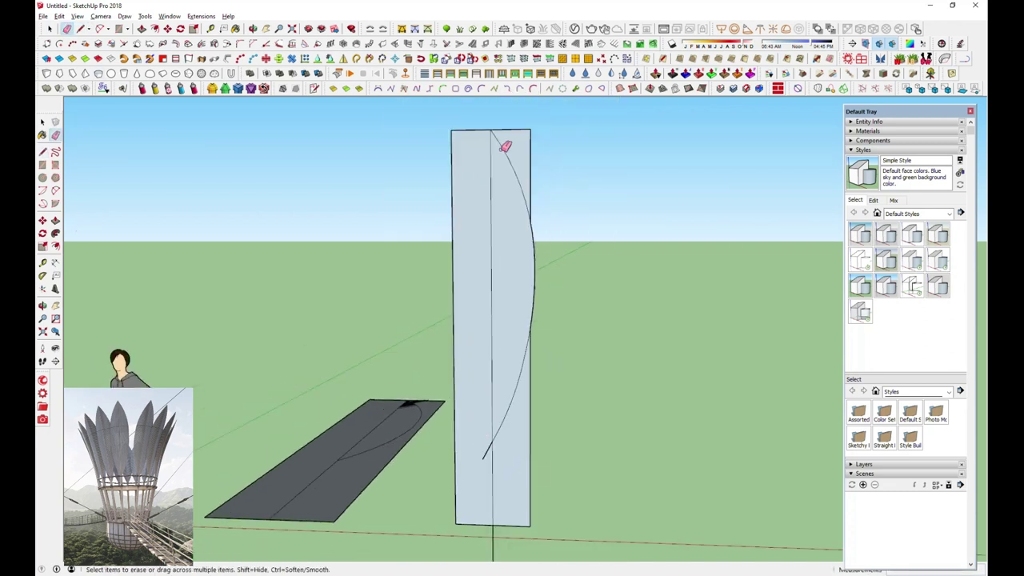
left_click_drag(505, 147, 491, 472)
left_click_drag(523, 528, 467, 531)
scroll(466, 530, "down", 2)
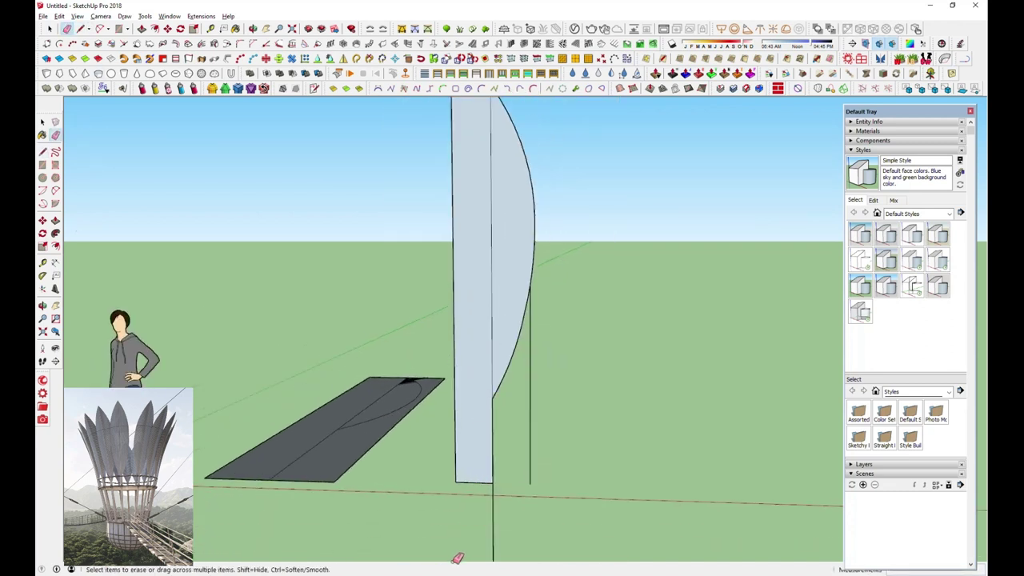
scroll(520, 384, "down", 2)
scroll(520, 384, "down", 1)
Mirror the arc-shaped face across the center line to form a pointed leaf.
key("space")
double_click(551, 251)
middle_click_drag(551, 251, 368, 118)
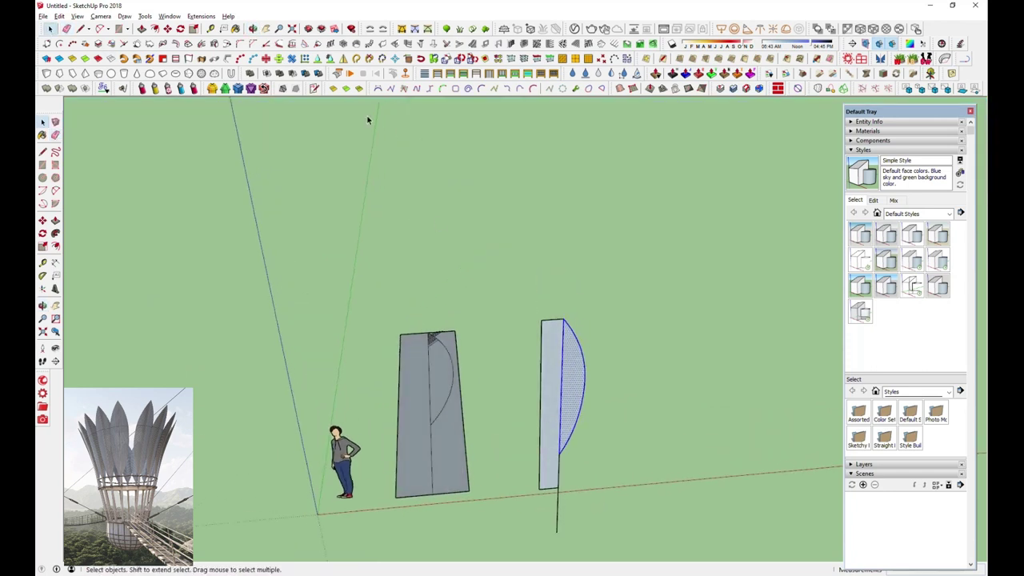
key("Return")
scroll(548, 359, "up", 2)
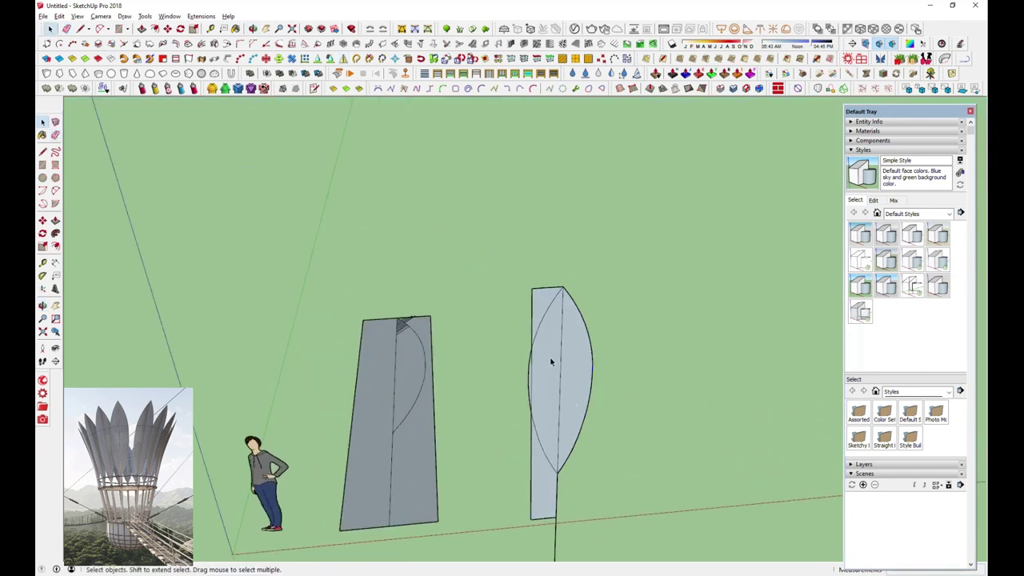
key("e")
scroll(539, 365, "up", 3)
scroll(446, 285, "down", 2)
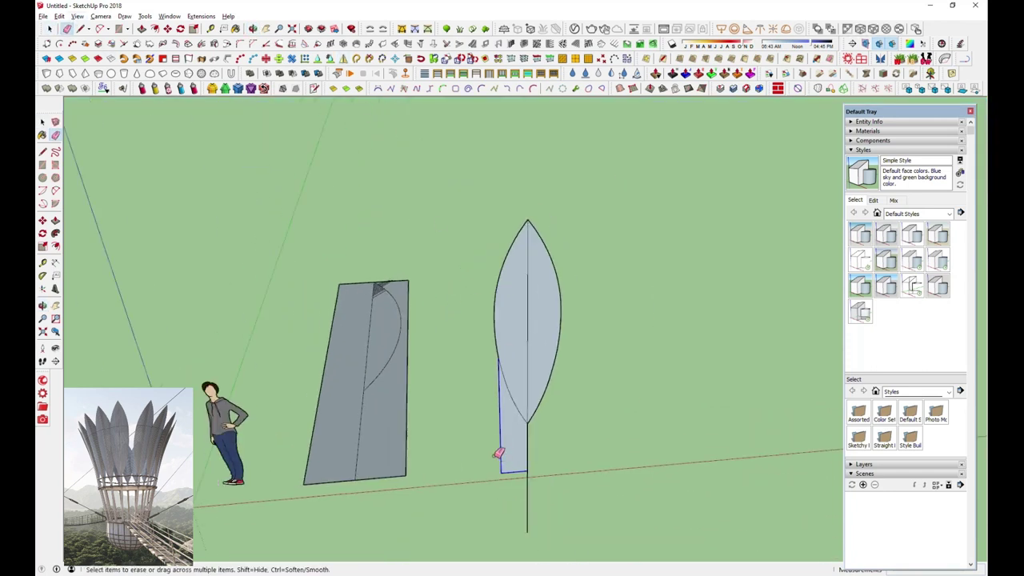
mouse_move(499, 450)
middle_mouse_down()
mouse_move(189, 372)
mouse_move(521, 373)
mouse_move(546, 354)
mouse_move(541, 347)
middle_mouse_up()
Fill the leaf's right half with a triangulated mesh using JHS PowerBar Mesh Generator, adjusting cell size.
scroll(612, 267, "up", 5)
key("space")
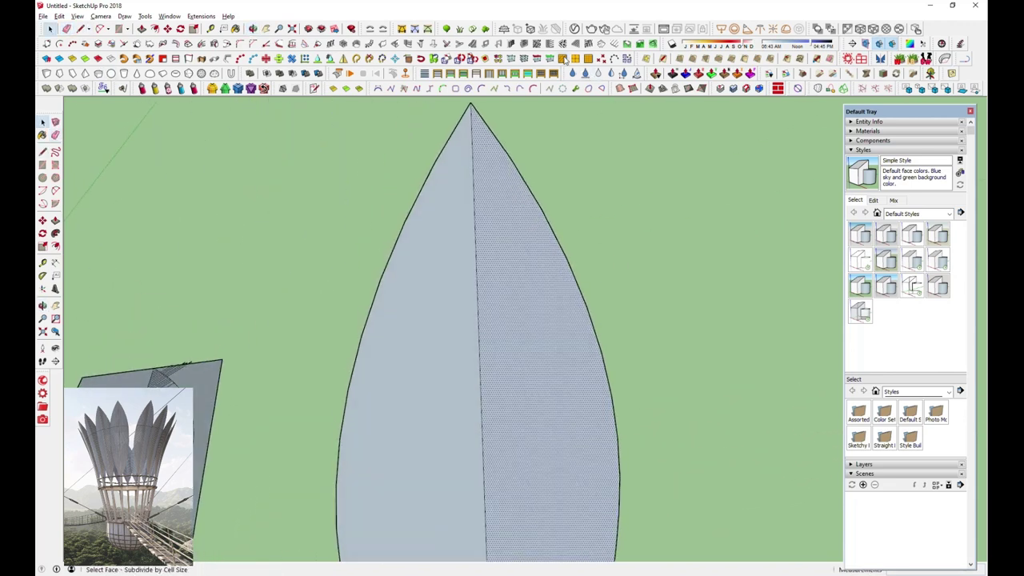
left_click(563, 59)
left_click(531, 279)
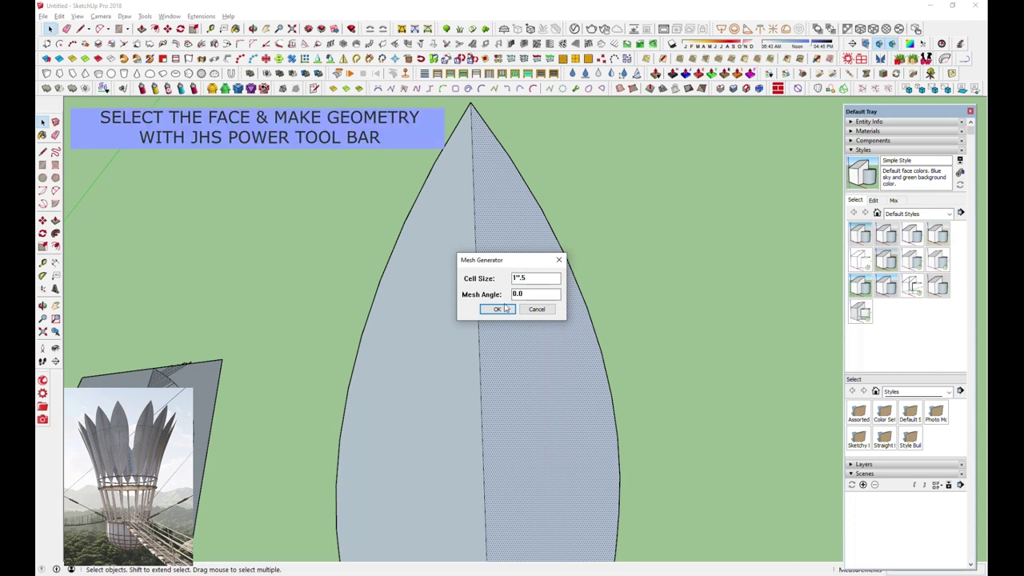
left_click(497, 310)
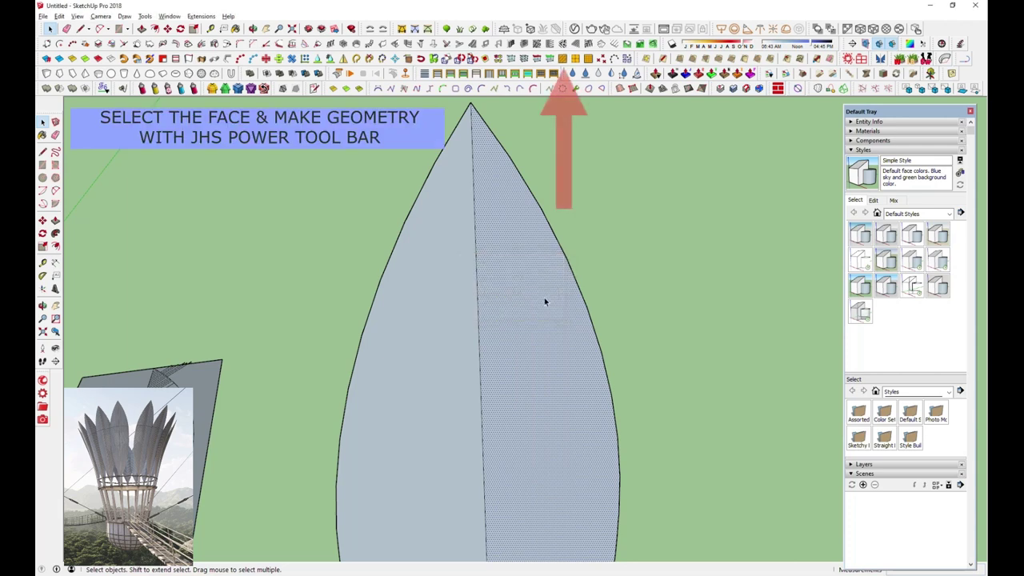
left_click(563, 59)
type("1.5")
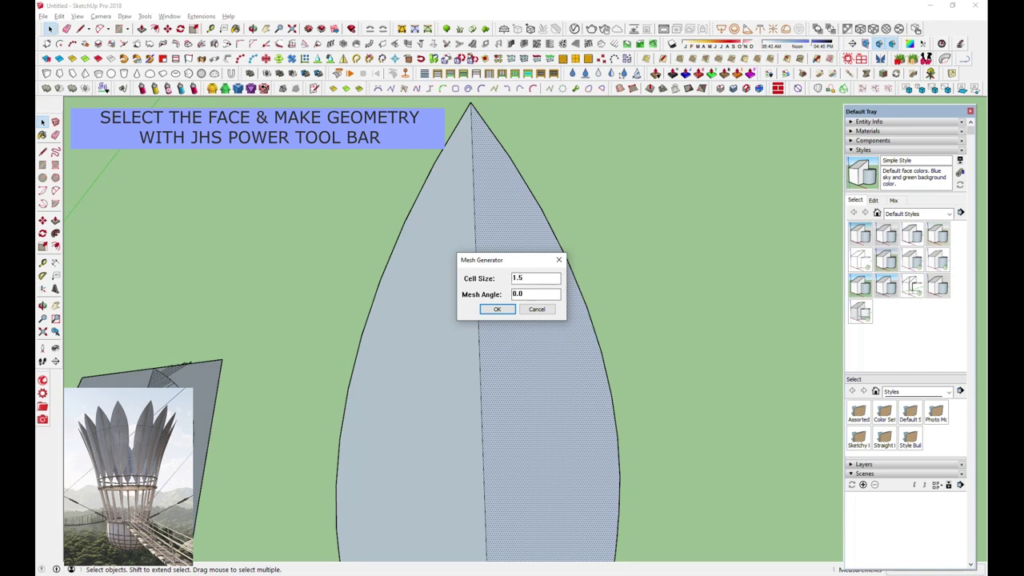
left_click(497, 308)
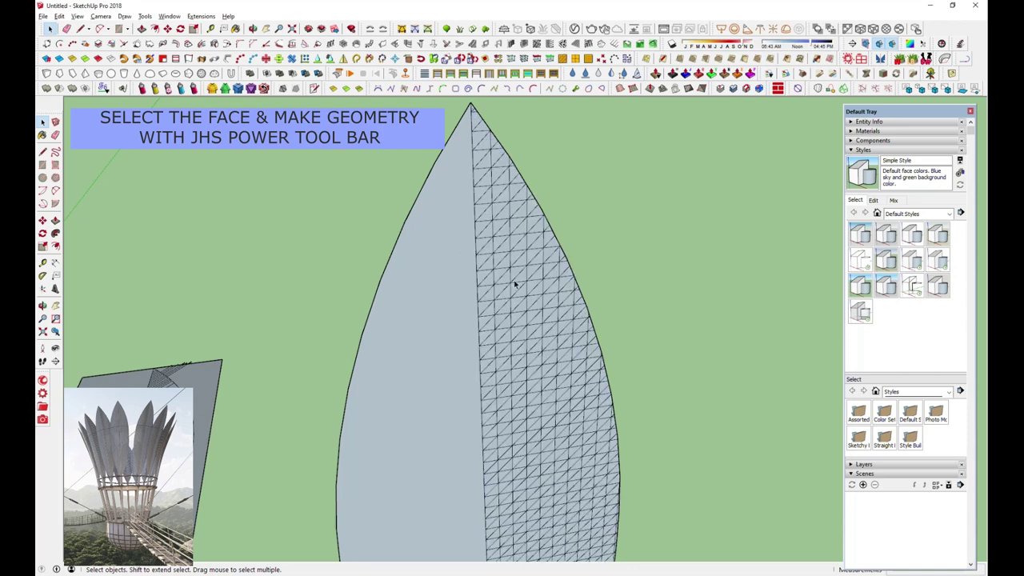
left_click(67, 29)
Erase the stepped cross edges near the leaf tip, keeping the diagonal mesh lines.
scroll(484, 120, "up", 4)
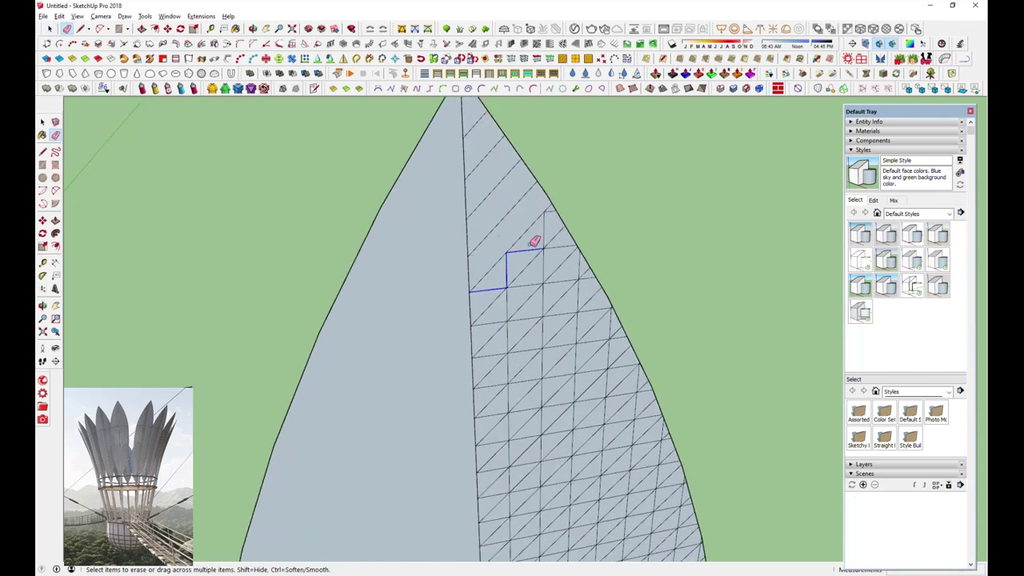
mouse_move(534, 240)
left_mouse_down()
mouse_move(486, 318)
mouse_move(496, 358)
left_mouse_up()
mouse_move(581, 261)
left_mouse_down()
mouse_move(521, 351)
mouse_move(578, 261)
left_mouse_up()
scroll(593, 275, "down", 2)
scroll(578, 260, "down", 3)
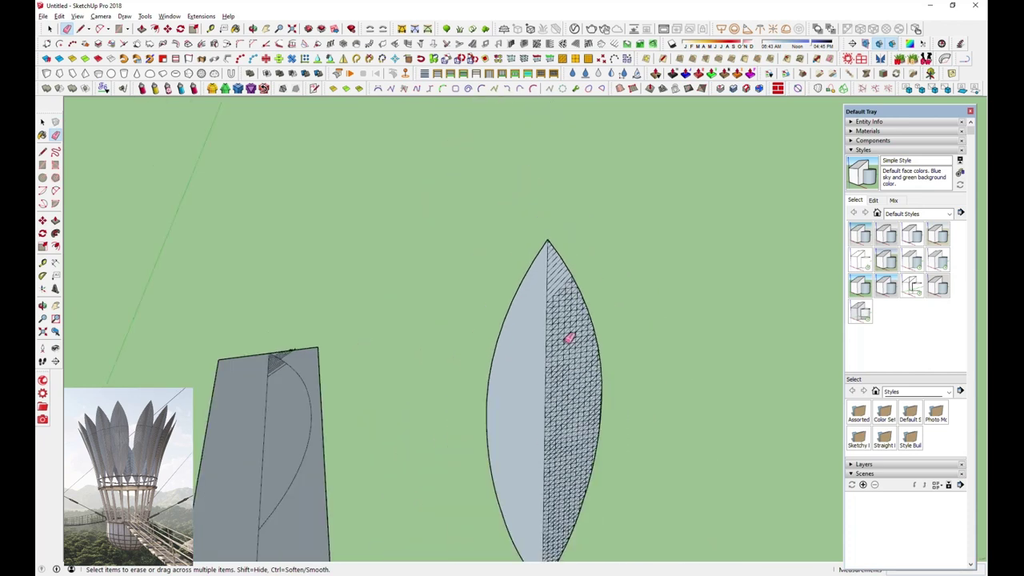
scroll(571, 339, "up", 3)
scroll(576, 296, "up", 1)
left_click_drag(483, 391, 541, 359)
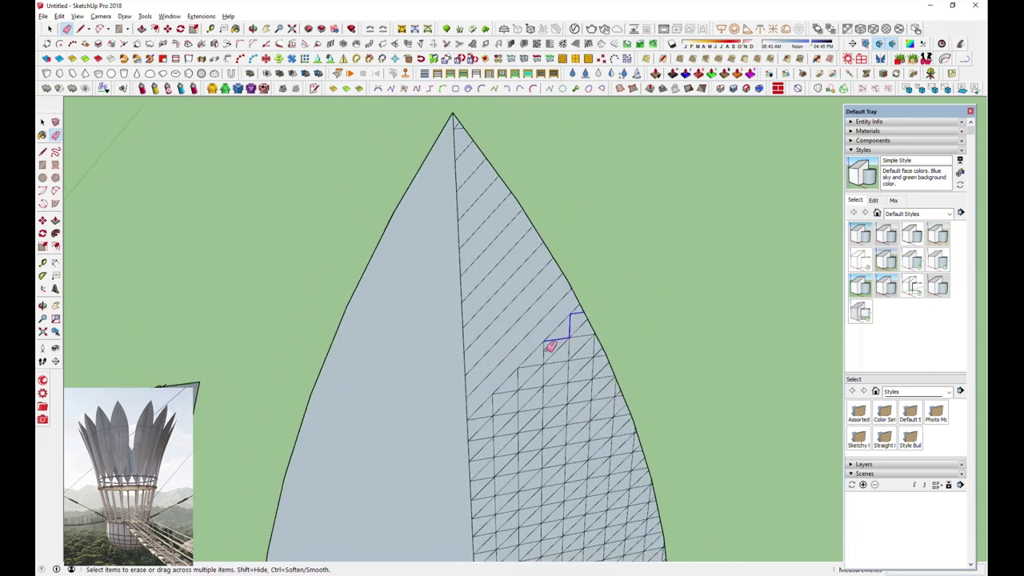
scroll(542, 359, "up", 1)
left_click_drag(600, 328, 540, 433)
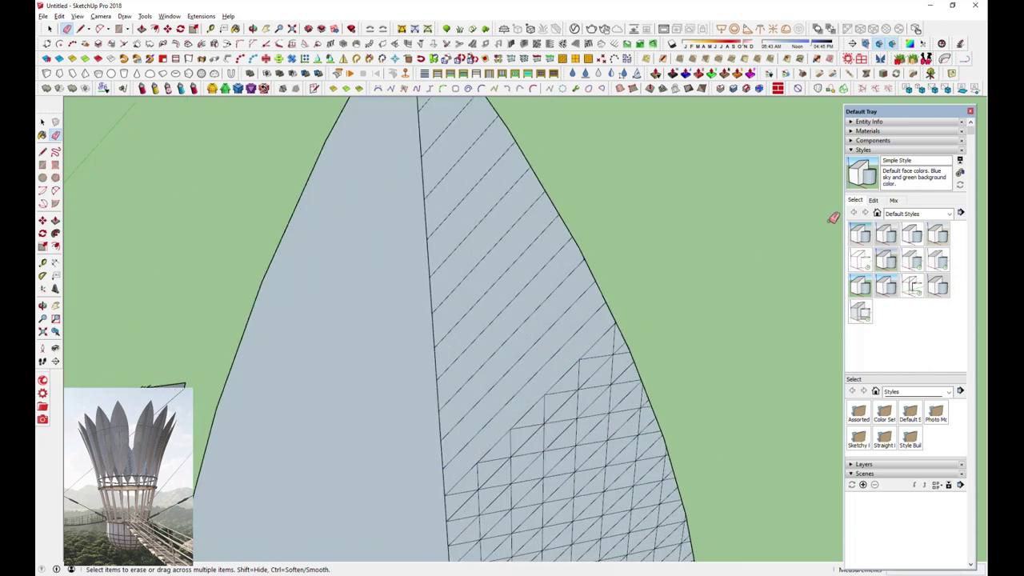
scroll(631, 260, "up", 2)
left_click_drag(638, 255, 575, 317)
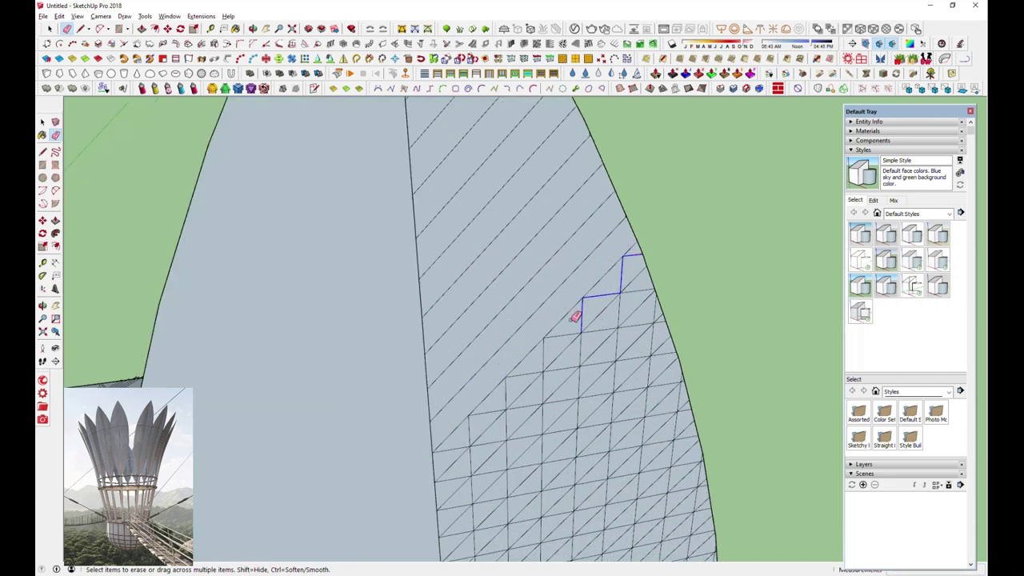
left_click_drag(652, 291, 594, 335)
scroll(571, 376, "down", 3)
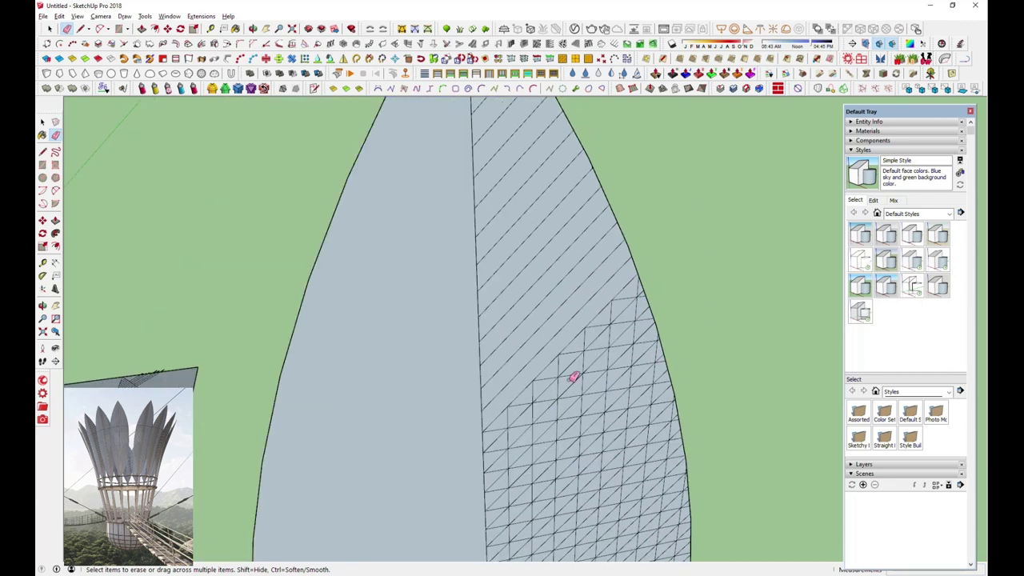
scroll(650, 234, "up", 3)
Clear the remaining staircase edges across the right half, down to the lower left and right border.
left_click_drag(483, 446, 650, 234)
left_click_drag(513, 377, 495, 429)
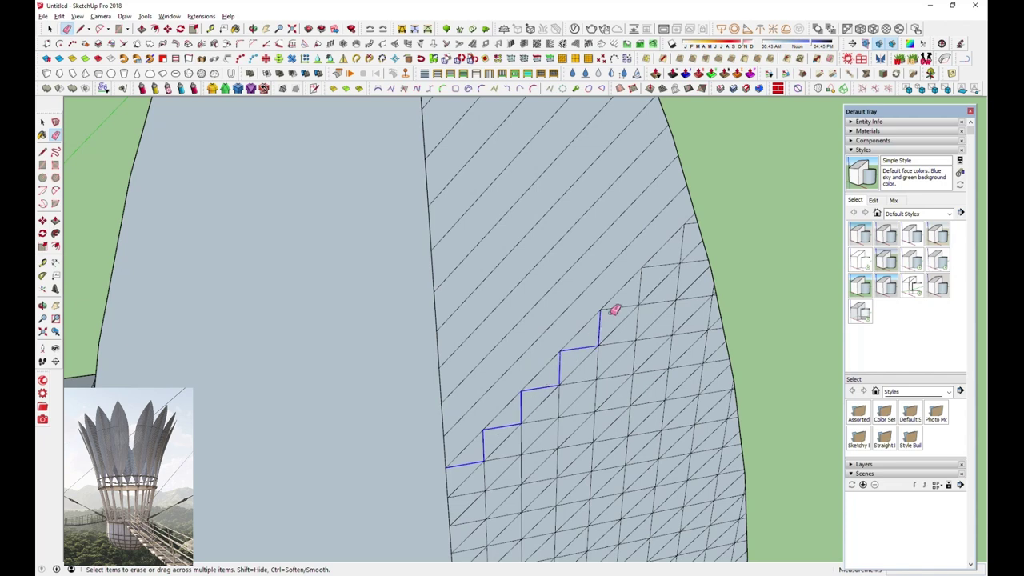
left_click_drag(696, 224, 513, 440)
left_click_drag(634, 326, 471, 523)
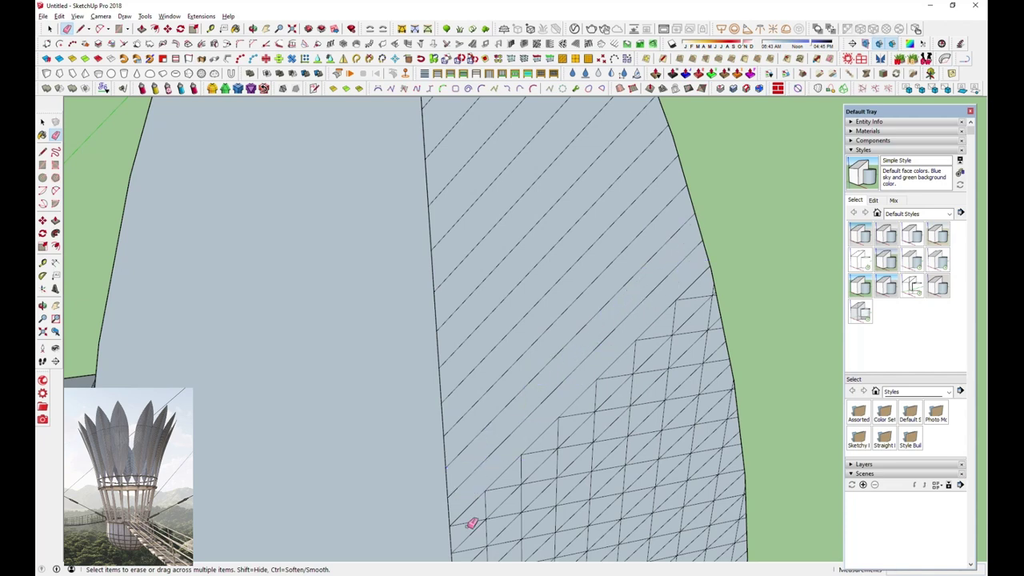
left_click_drag(596, 394, 705, 291)
scroll(717, 296, "up", 3)
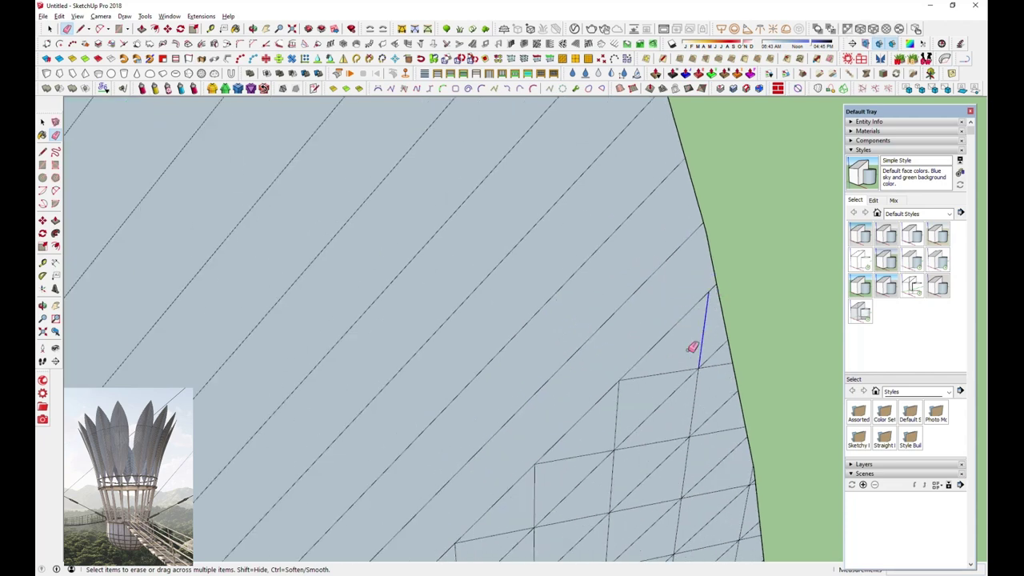
left_click_drag(693, 347, 716, 422)
scroll(751, 478, "up", 3)
scroll(613, 477, "down", 2)
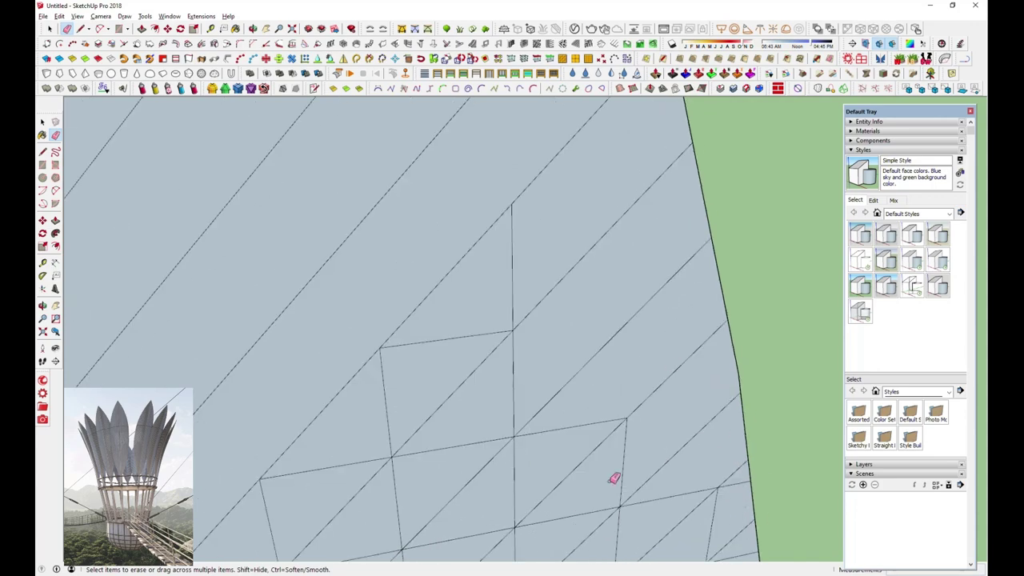
left_click_drag(422, 459, 560, 361)
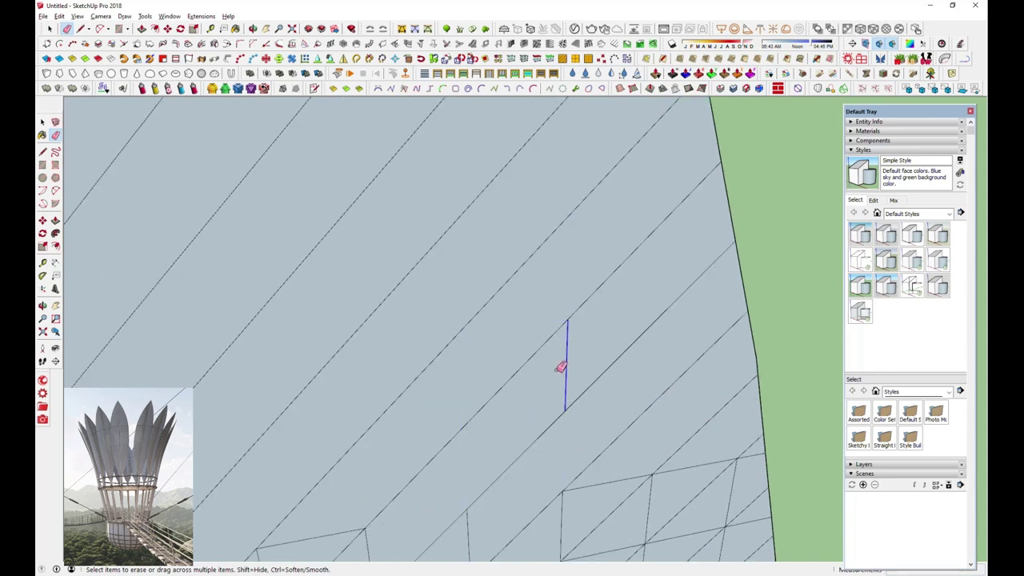
scroll(738, 323, "down", 3)
left_click_drag(738, 322, 549, 519)
scroll(653, 352, "up", 3)
scroll(507, 487, "down", 3)
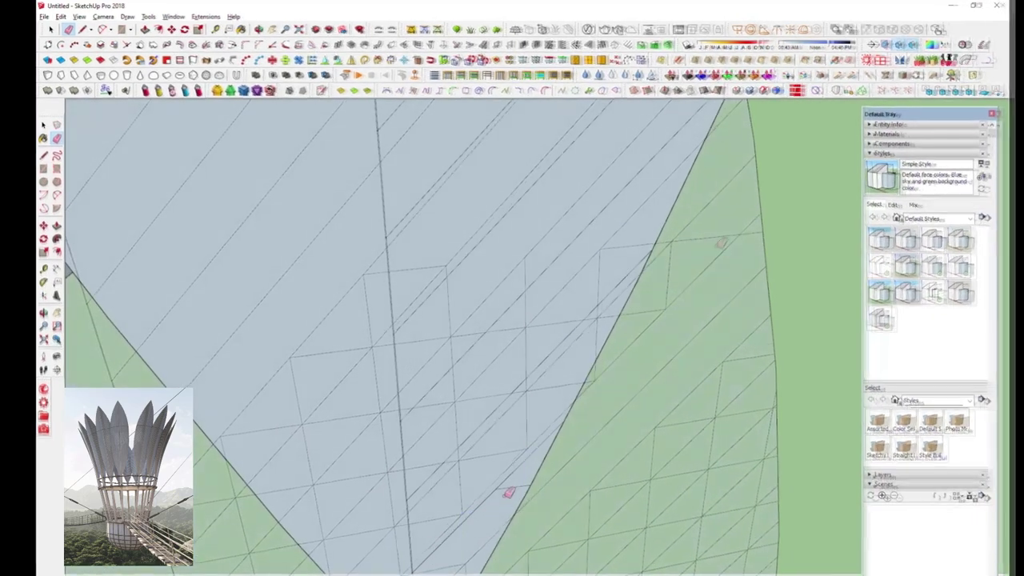
scroll(507, 487, "down", 2)
scroll(520, 477, "down", 2)
scroll(517, 474, "down", 1)
scroll(507, 477, "down", 3)
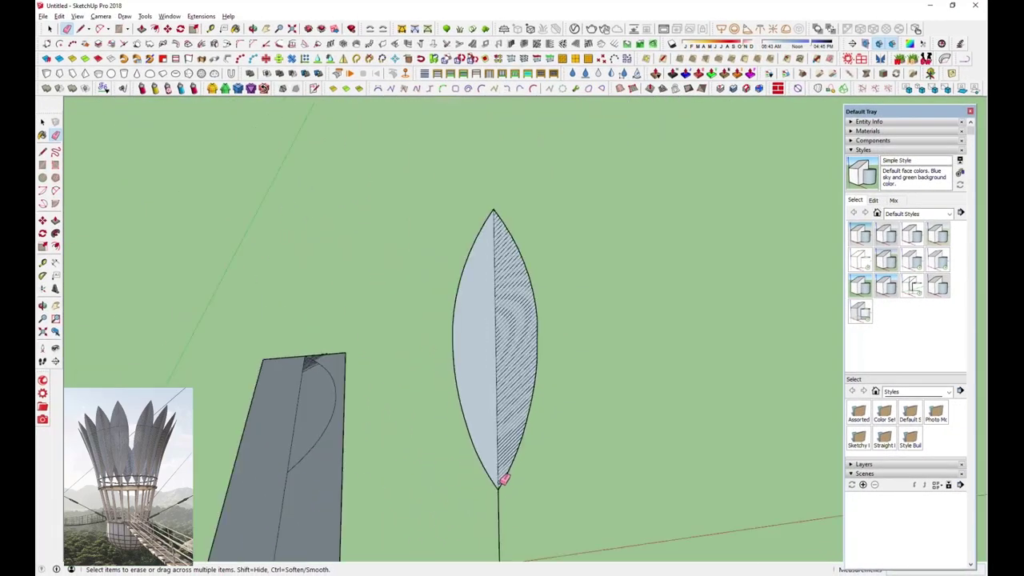
middle_click_drag(491, 473, 487, 544)
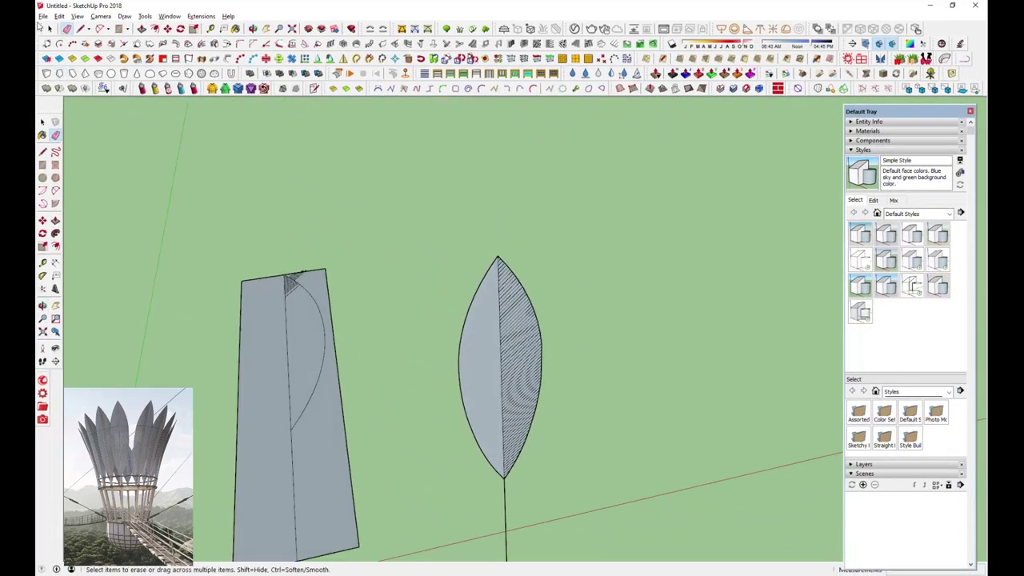
Mirror the hatched right half across the midrib to complete a herringbone leaf.
key("space")
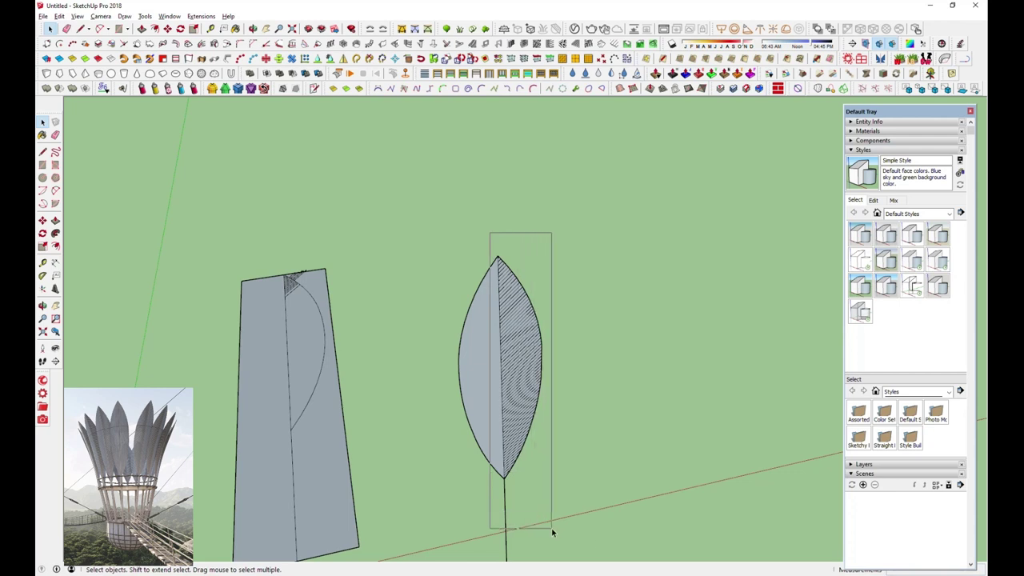
left_click_drag(552, 532, 552, 531)
left_click(340, 57)
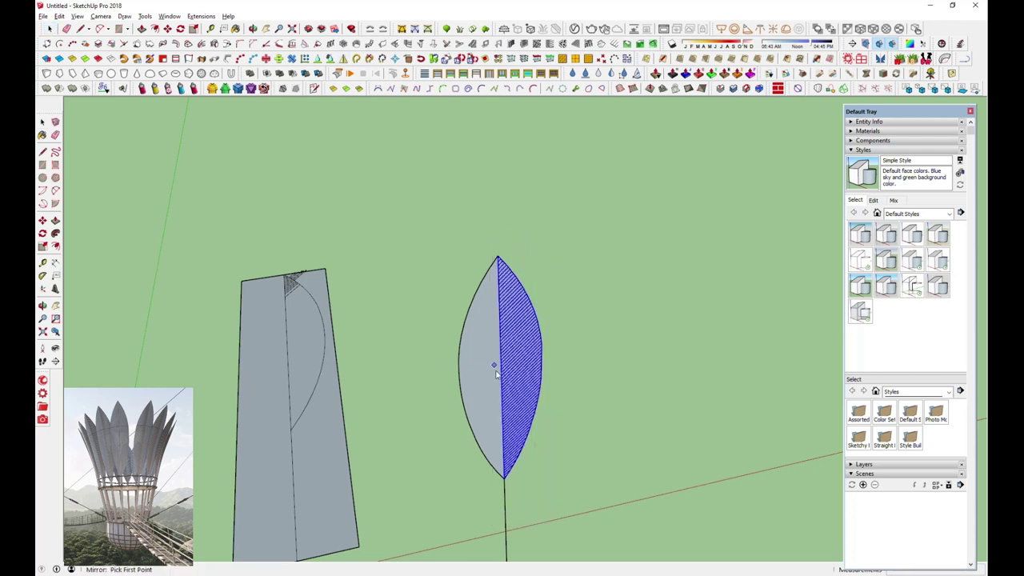
middle_click_drag(511, 464, 551, 503)
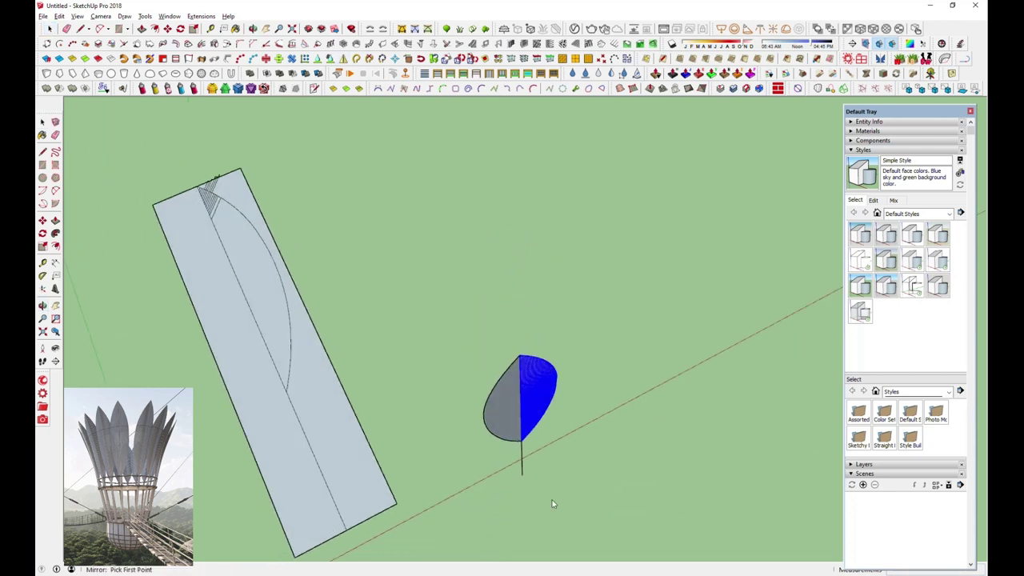
left_click(473, 349)
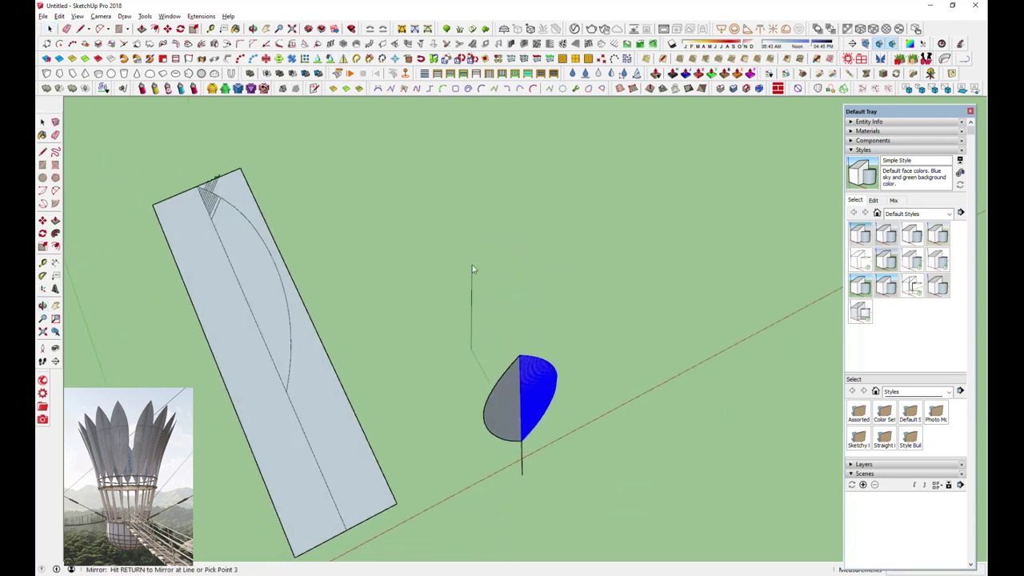
left_click(441, 223)
mouse_move(441, 223)
middle_mouse_down()
mouse_move(379, 153)
mouse_move(535, 277)
middle_mouse_up()
Select the whole leaf and start a Ctrl move-copy of it.
scroll(476, 274, "down", 2)
scroll(476, 275, "down", 2)
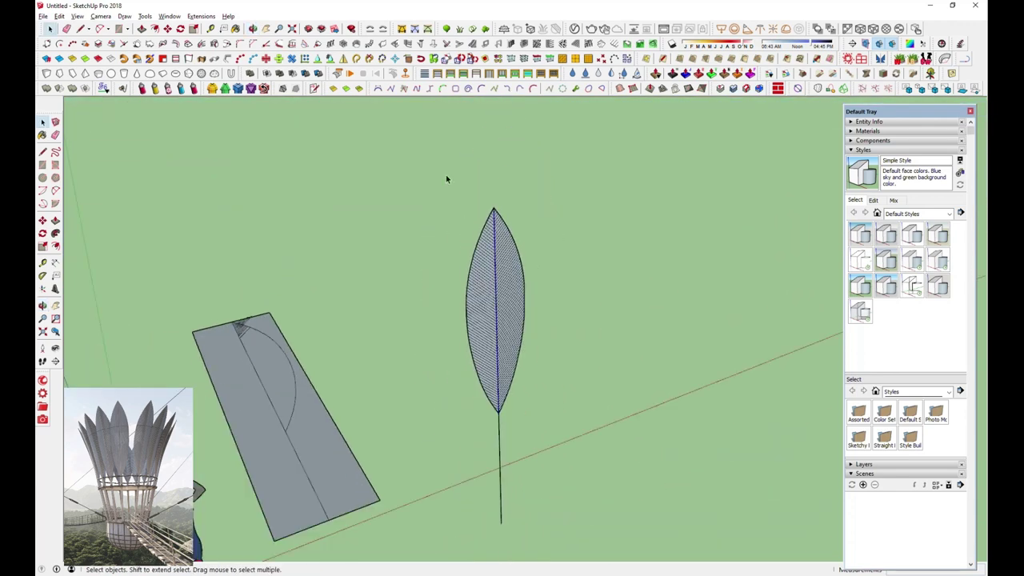
left_click_drag(433, 149, 582, 525)
middle_click_drag(567, 406, 528, 376)
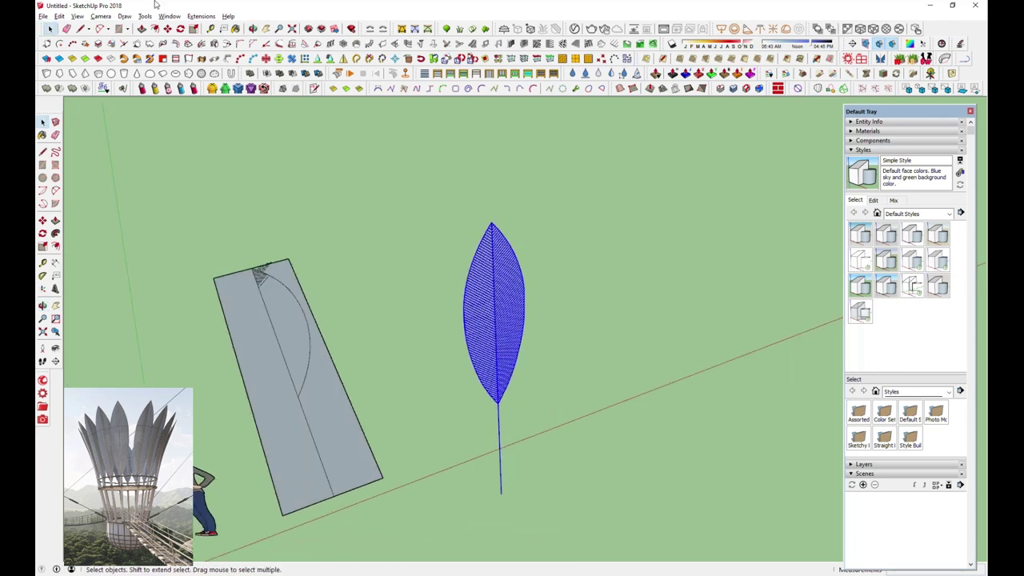
left_click(167, 29)
key("ctrl")
left_click(557, 487)
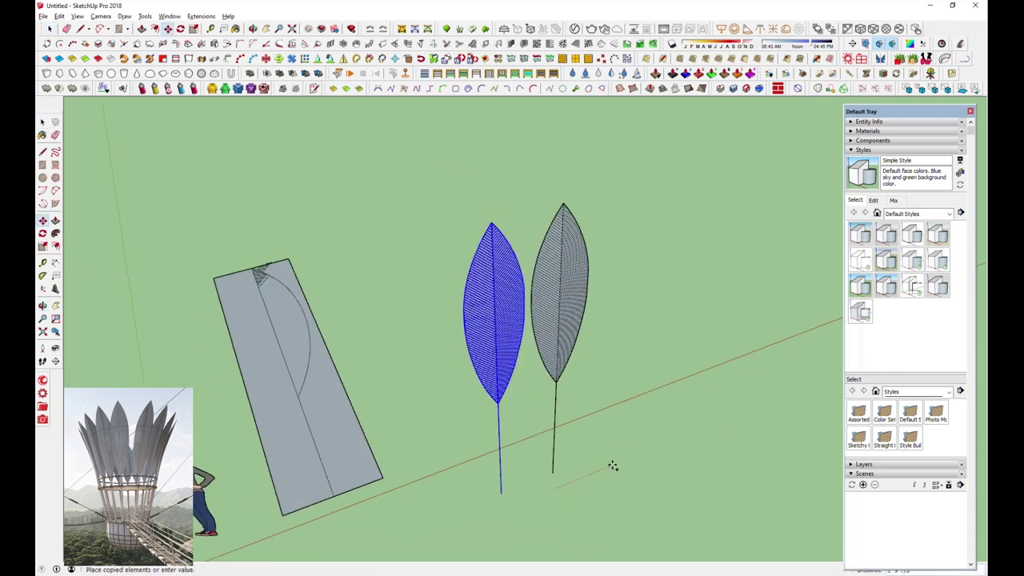
Place the leaf copy to the right and make it a group.
left_click(622, 462)
left_click(49, 29)
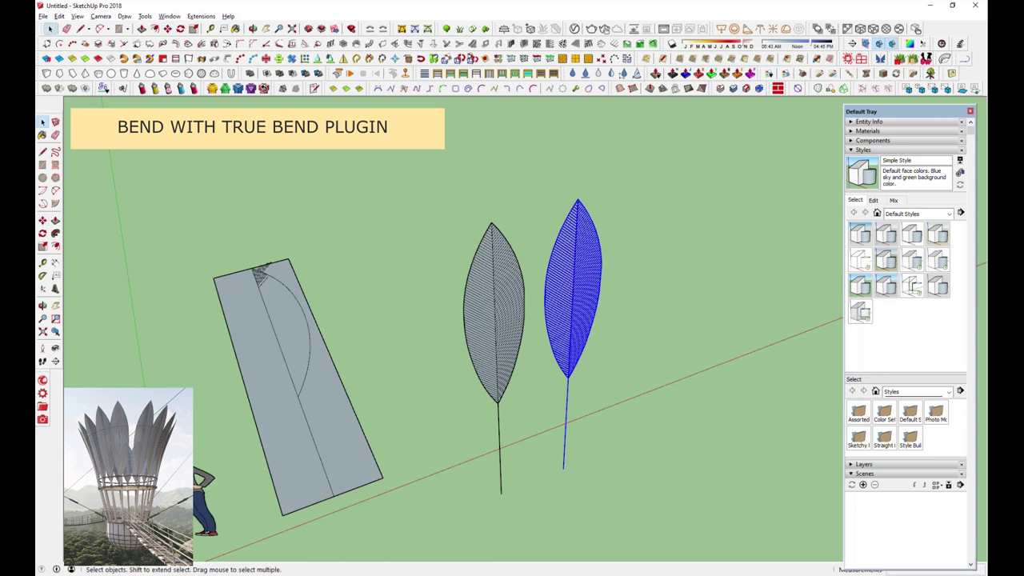
right_click(583, 269)
left_click(615, 101)
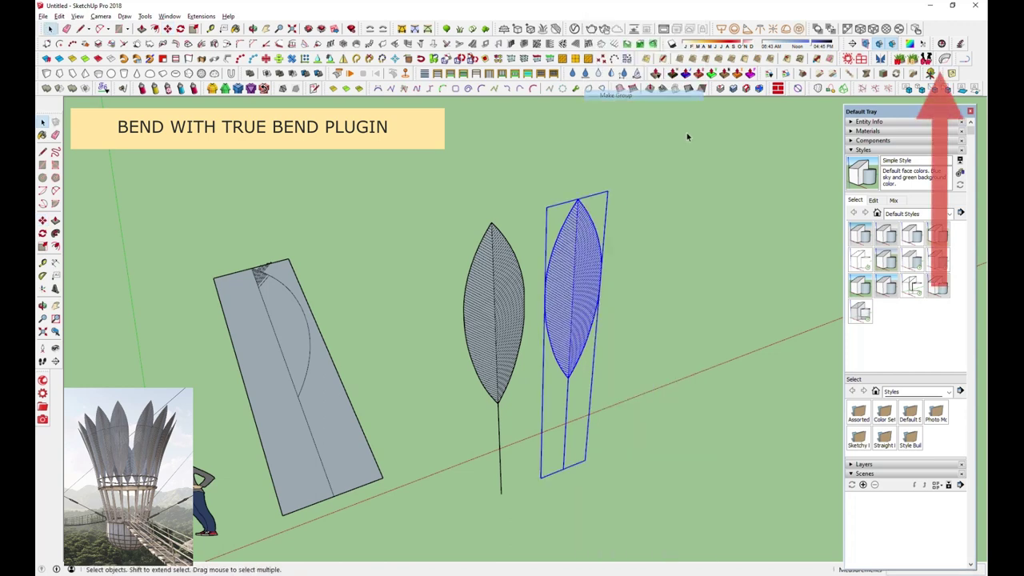
Curve the grouped copy along its length with the True Bend plugin.
left_click(945, 61)
middle_click_drag(599, 320, 594, 385)
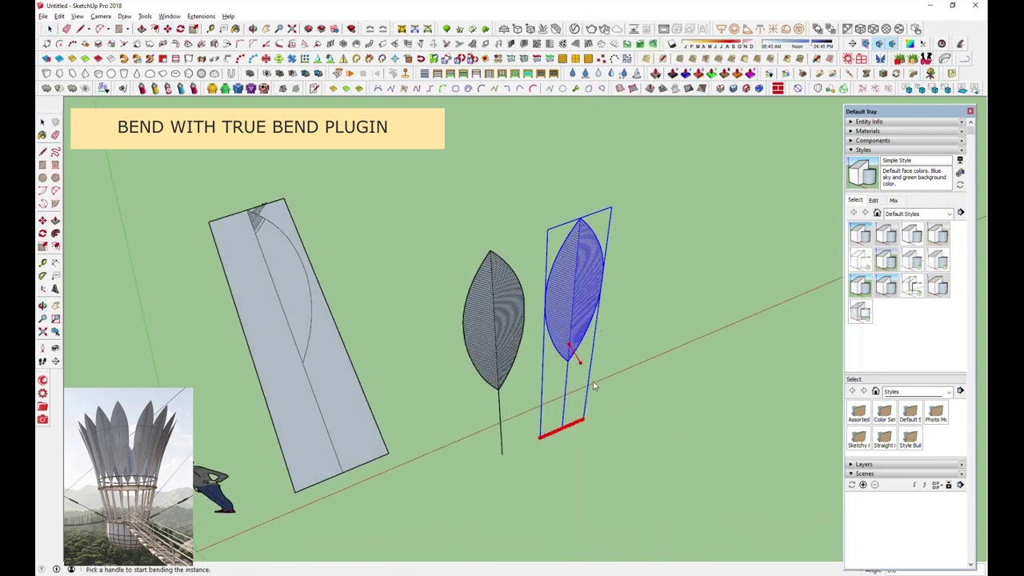
left_click_drag(582, 368, 583, 366)
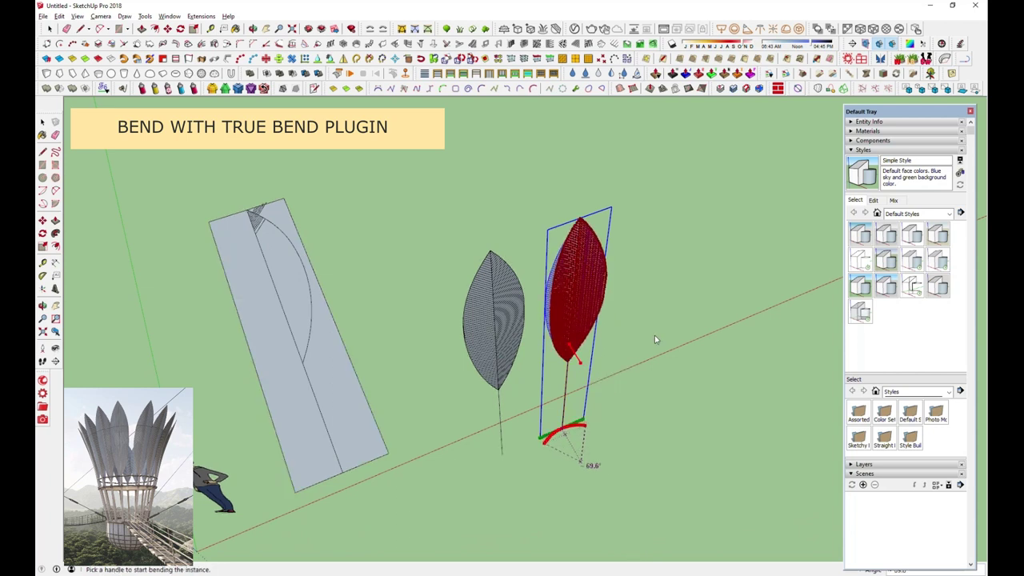
key("space")
scroll(632, 320, "up", 2)
scroll(572, 290, "up", 3)
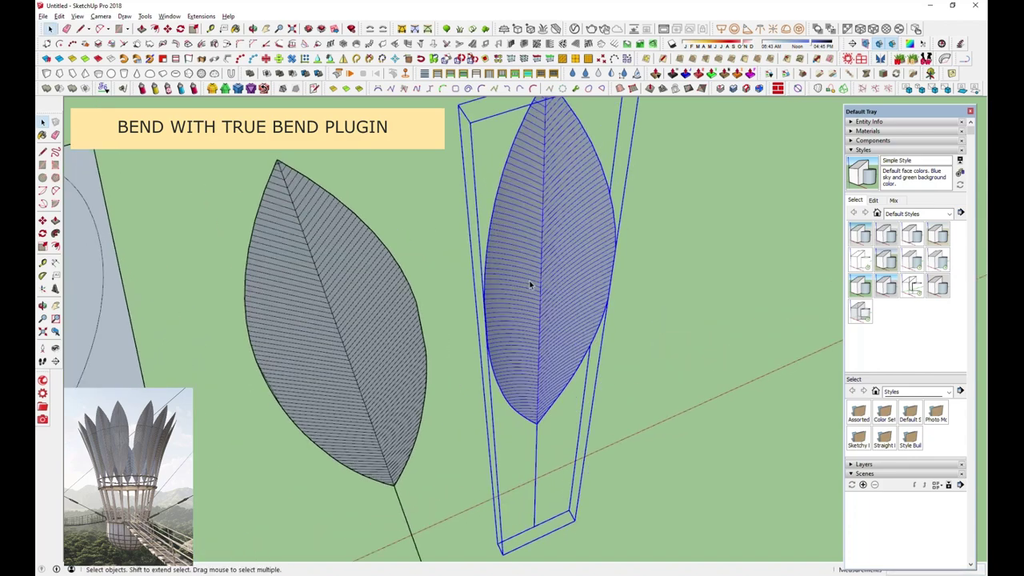
mouse_move(529, 284)
middle_mouse_down()
mouse_move(539, 297)
mouse_move(464, 344)
middle_mouse_up()
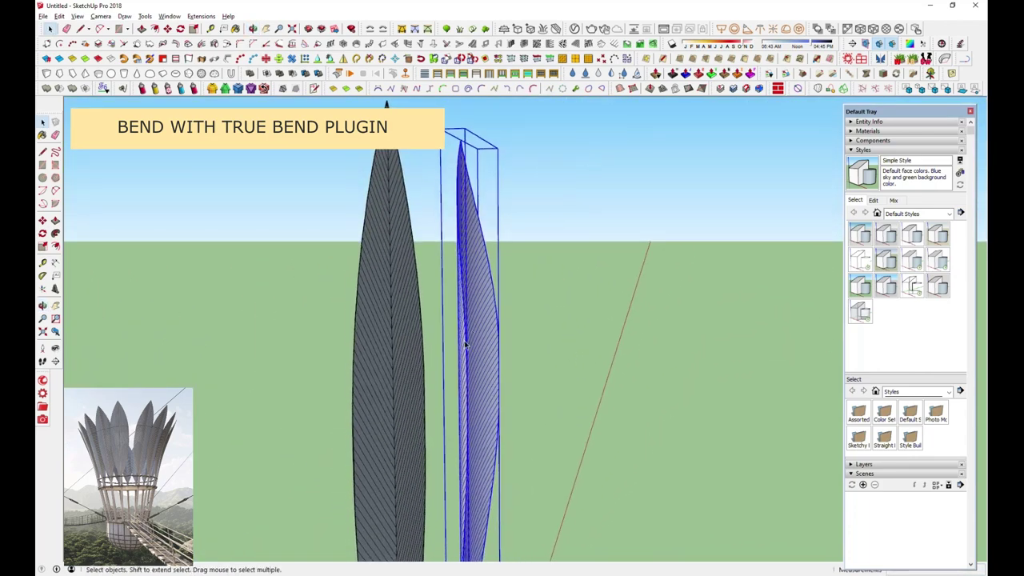
scroll(465, 344, "down", 2)
middle_click_drag(475, 379, 481, 325)
Rotate the bent leaf copy about its base so it tilts outward from vertical.
scroll(478, 360, "down", 2)
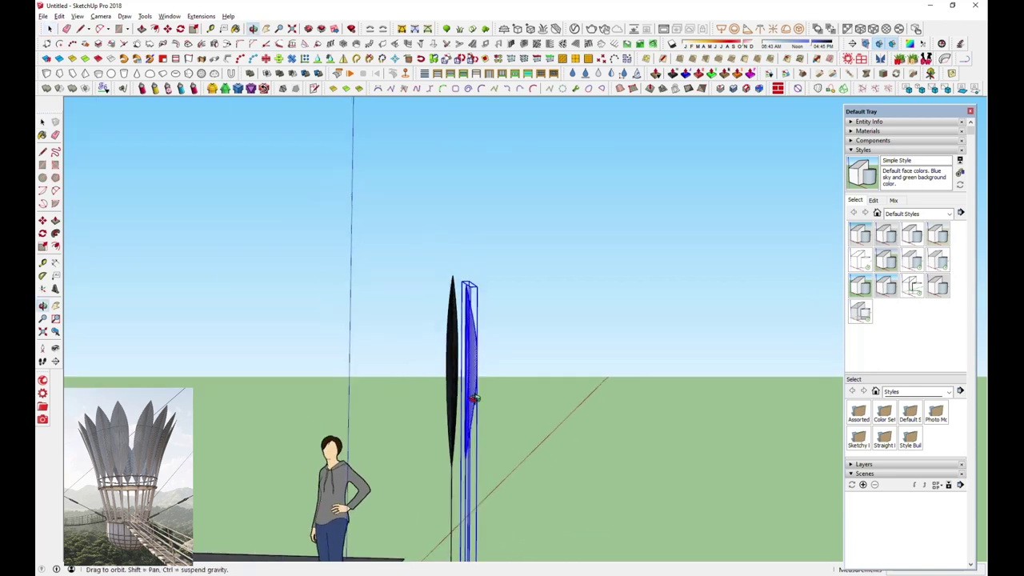
mouse_move(474, 397)
middle_mouse_down()
mouse_move(480, 384)
mouse_move(441, 366)
mouse_move(459, 336)
middle_mouse_up()
scroll(475, 499, "up", 2)
scroll(448, 400, "down", 2)
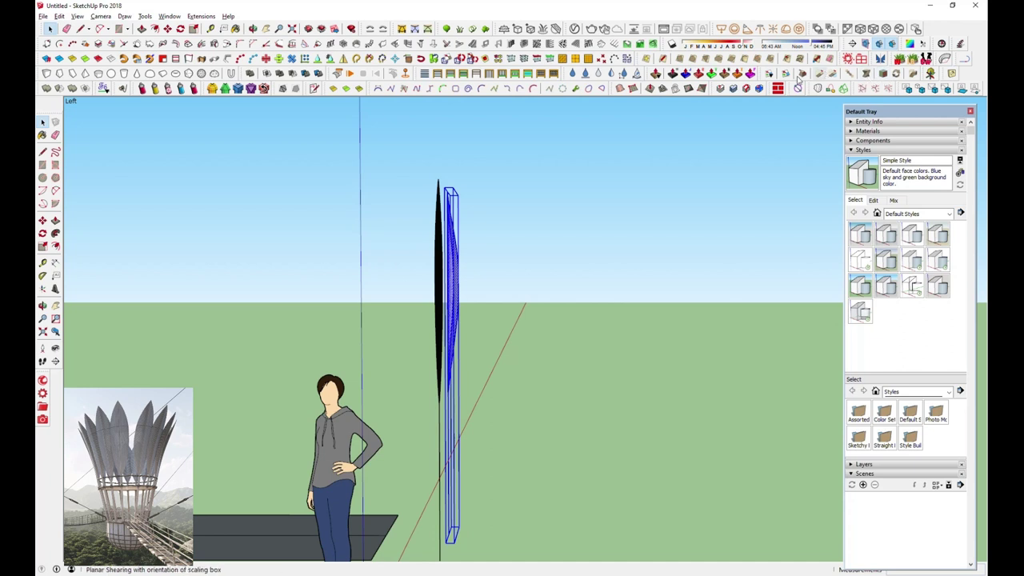
key("m")
key("q")
middle_click_drag(491, 342, 489, 382)
left_click_drag(443, 548, 448, 533)
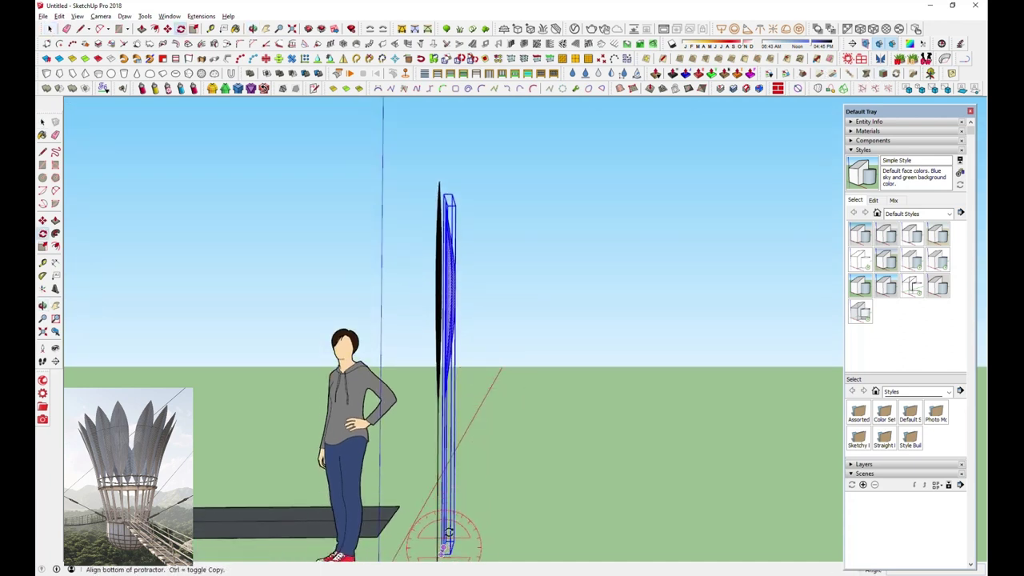
left_click(455, 168)
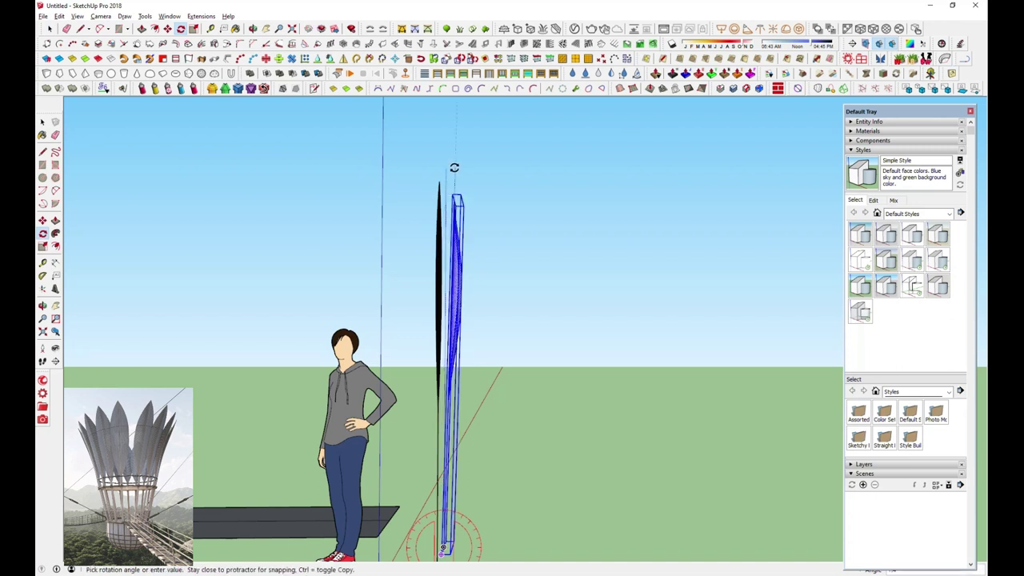
left_click(395, 156)
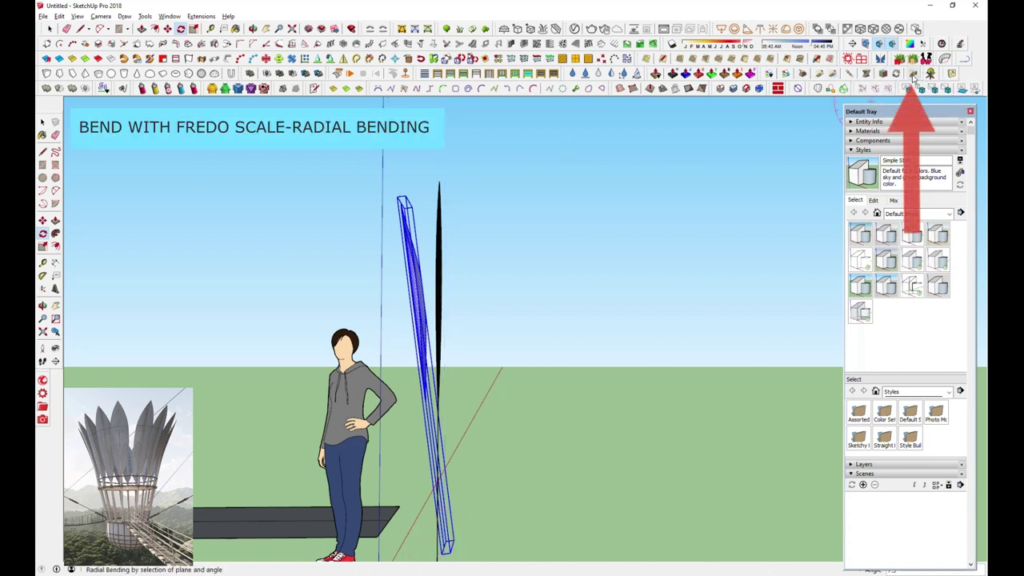
Apply FredoScale Radial Bending from the leaf base to its top, arcing it outward.
mouse_move(434, 524)
middle_mouse_down()
mouse_move(358, 335)
mouse_move(380, 368)
middle_mouse_up()
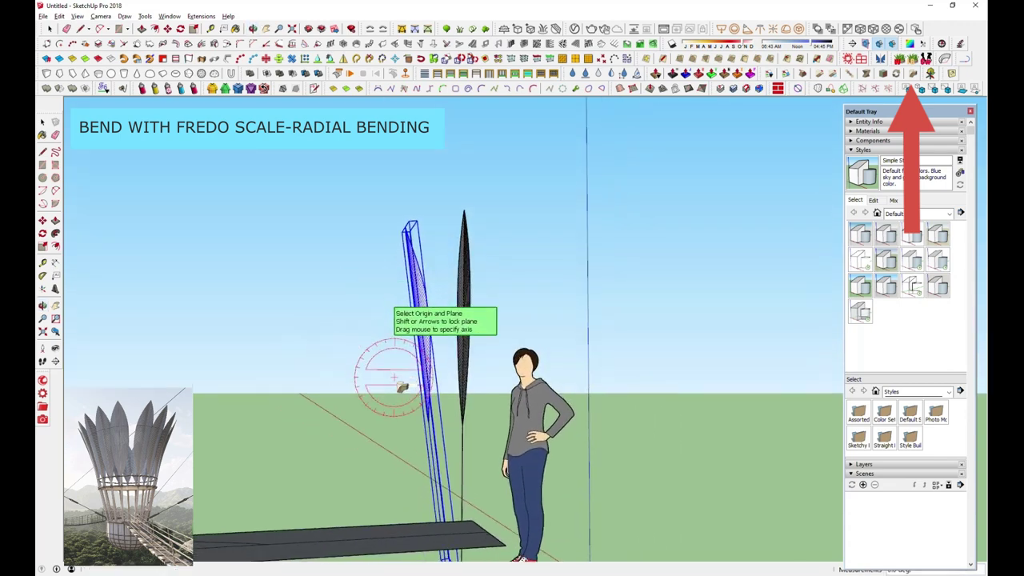
left_click(429, 416)
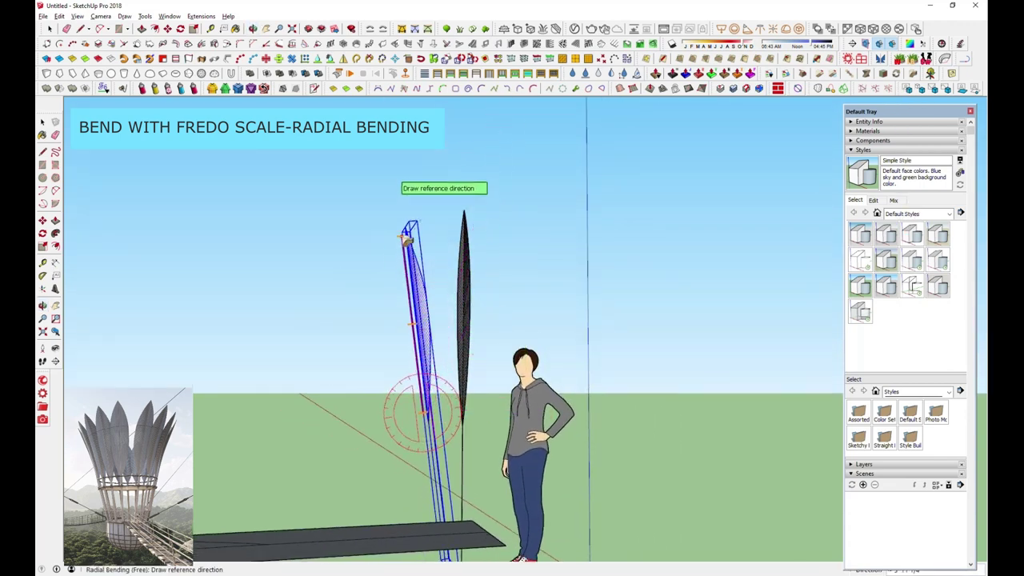
left_click(406, 240)
left_click(405, 239)
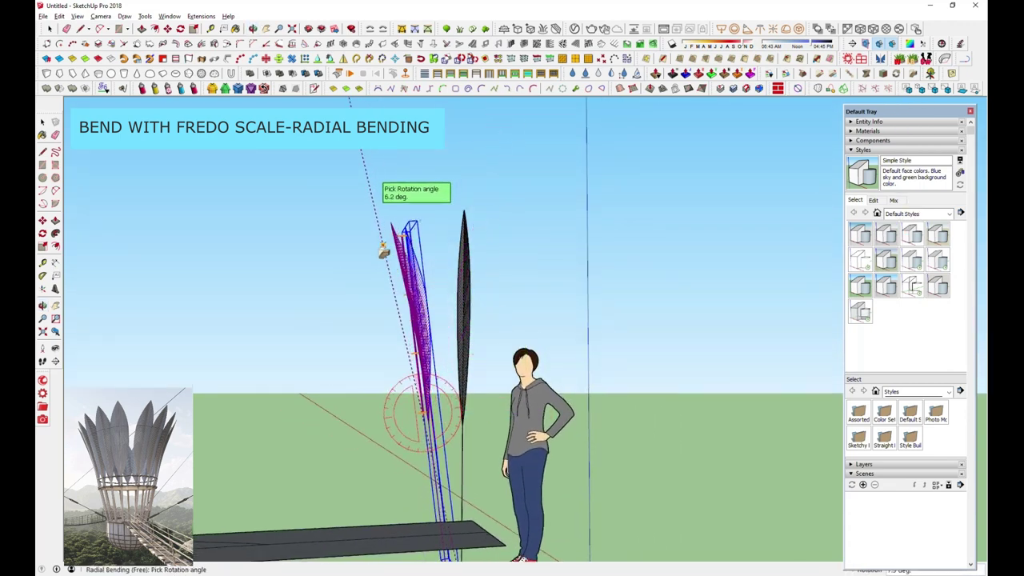
left_click(379, 252)
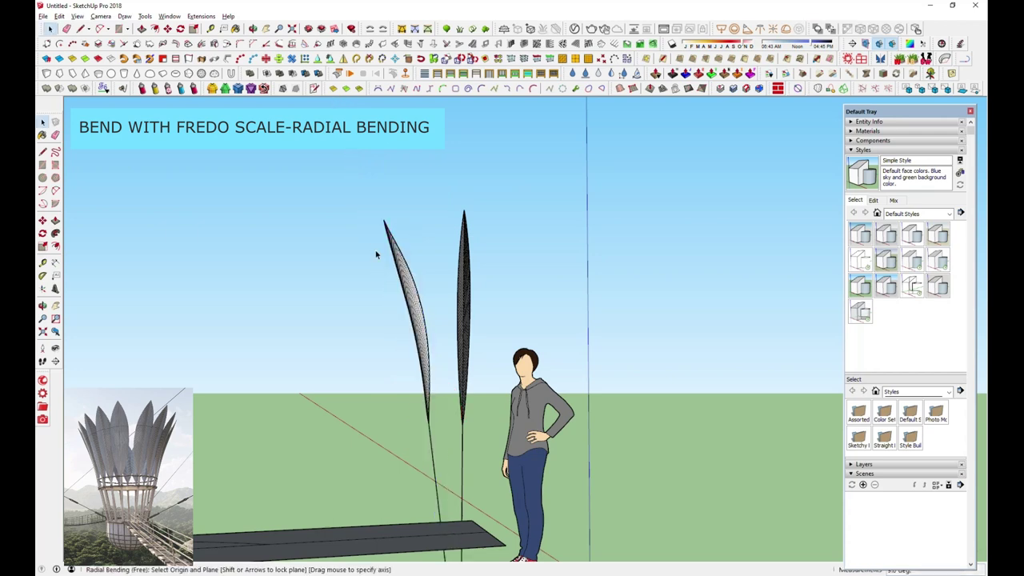
key("space")
mouse_move(379, 252)
middle_mouse_down()
mouse_move(307, 333)
mouse_move(436, 344)
mouse_move(466, 318)
mouse_move(621, 260)
mouse_move(267, 295)
mouse_move(273, 362)
mouse_move(551, 286)
mouse_move(149, 228)
mouse_move(267, 192)
mouse_move(507, 265)
mouse_move(652, 412)
middle_mouse_up()
Open the right leaf group, inspect its slat strips, then close the group.
left_click(567, 323)
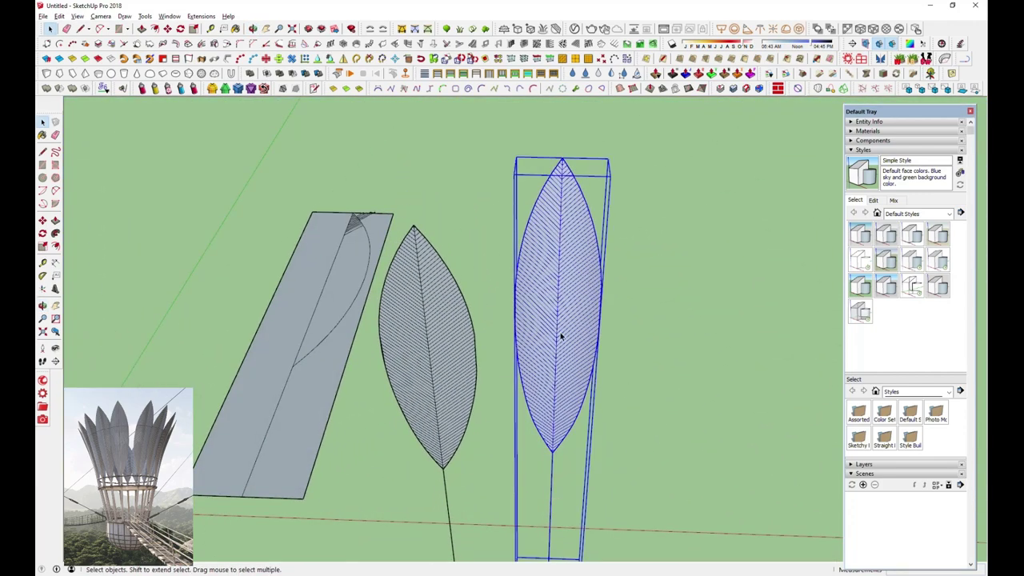
double_click(560, 337)
scroll(588, 231, "up", 2)
scroll(585, 228, "up", 2)
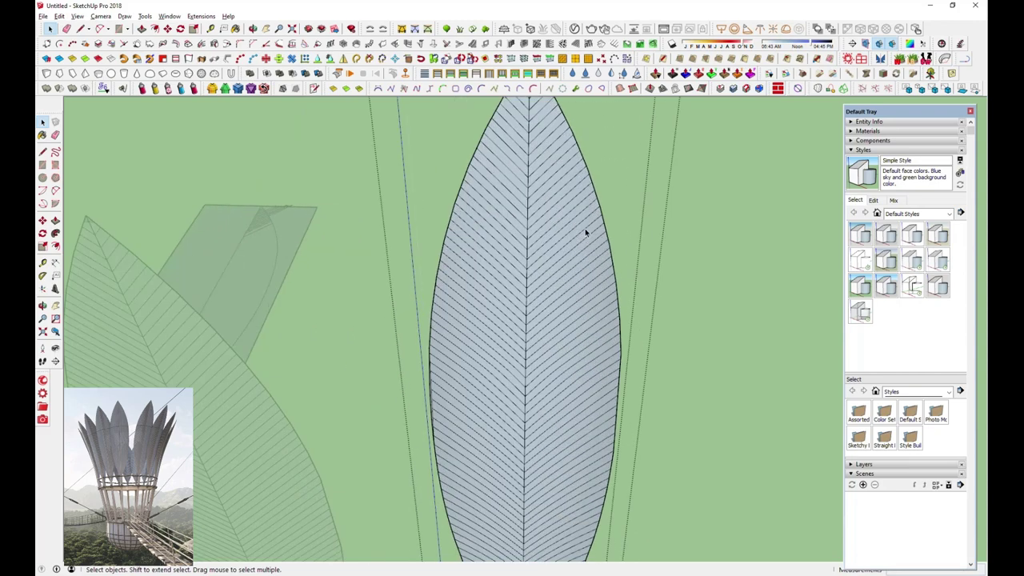
scroll(585, 228, "up", 2)
left_click(585, 219)
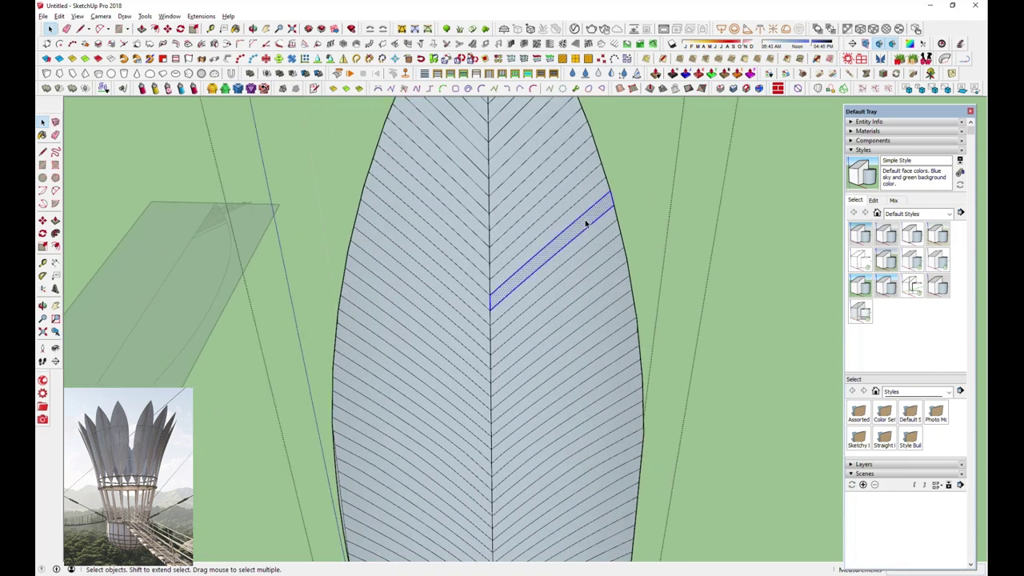
scroll(614, 223, "up", 1)
scroll(533, 283, "down", 2)
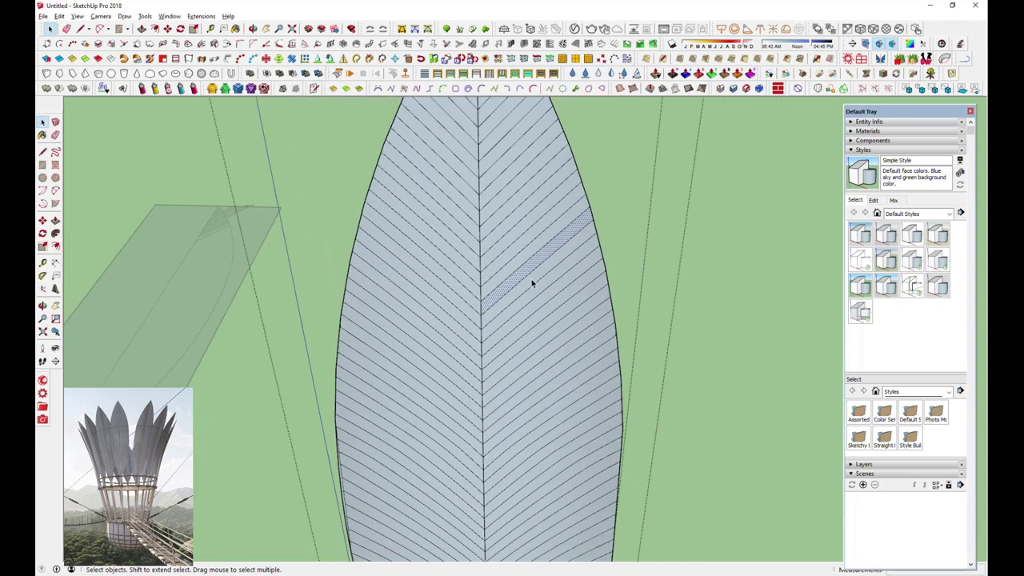
scroll(532, 283, "down", 3)
mouse_move(533, 283)
middle_mouse_down()
mouse_move(532, 301)
mouse_move(450, 221)
middle_mouse_up()
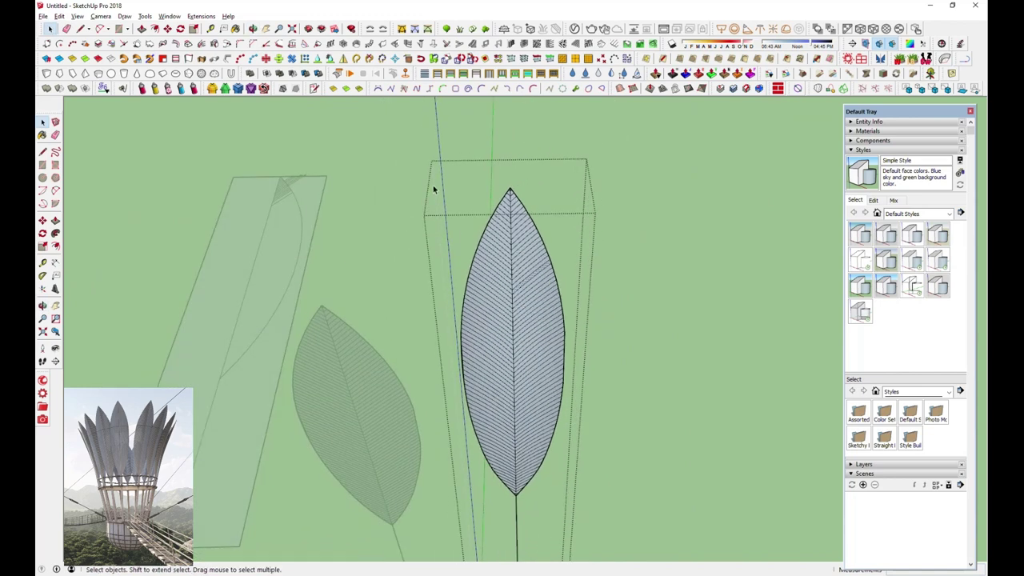
left_click_drag(525, 368, 598, 507)
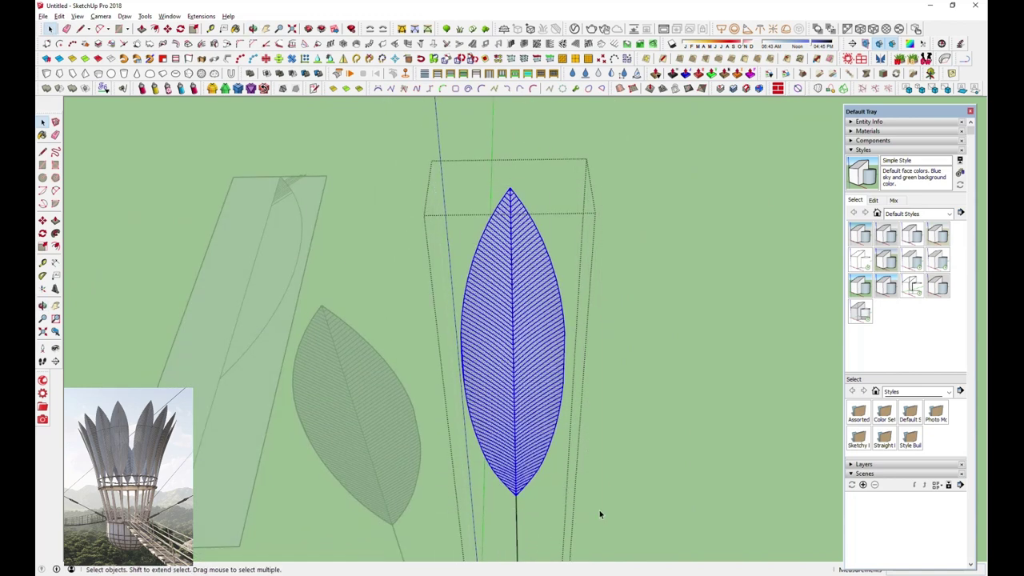
scroll(478, 379, "down", 3)
left_click(529, 411)
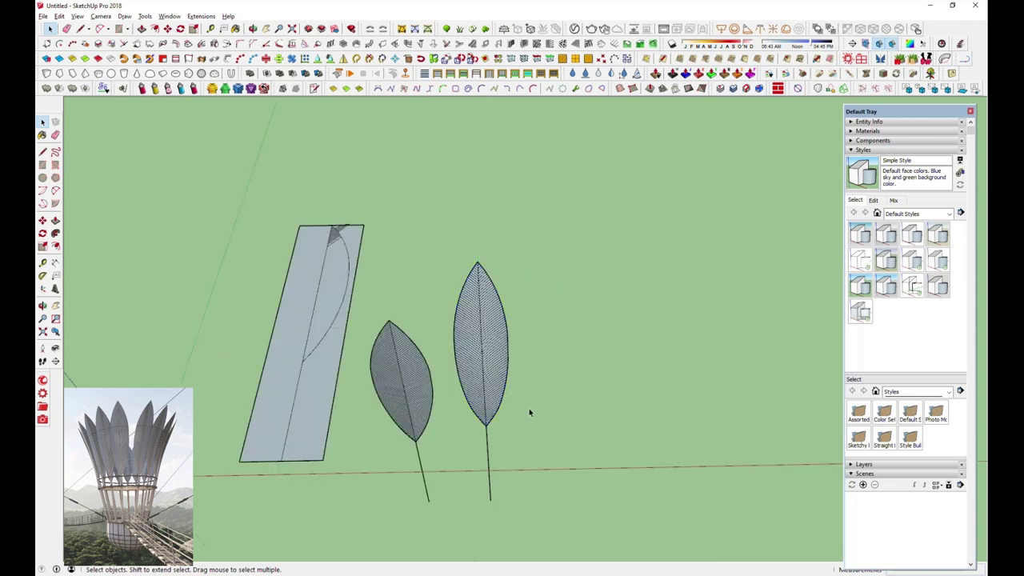
scroll(502, 406, "up", 2)
scroll(480, 352, "up", 1)
Copy the tall leaf with Move plus Ctrl and place it to the right.
left_click(468, 304)
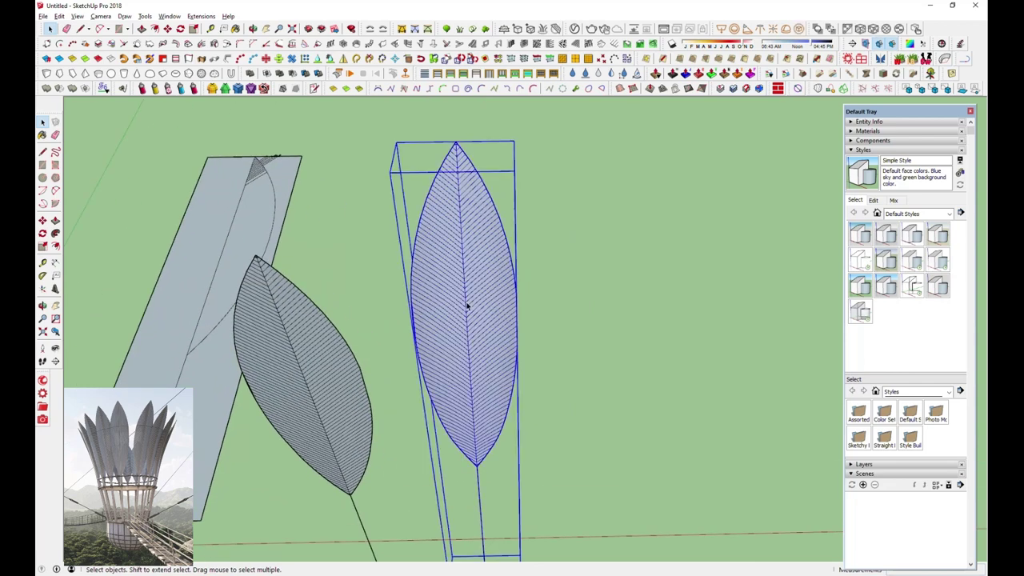
scroll(468, 304, "down", 3)
left_click(167, 29)
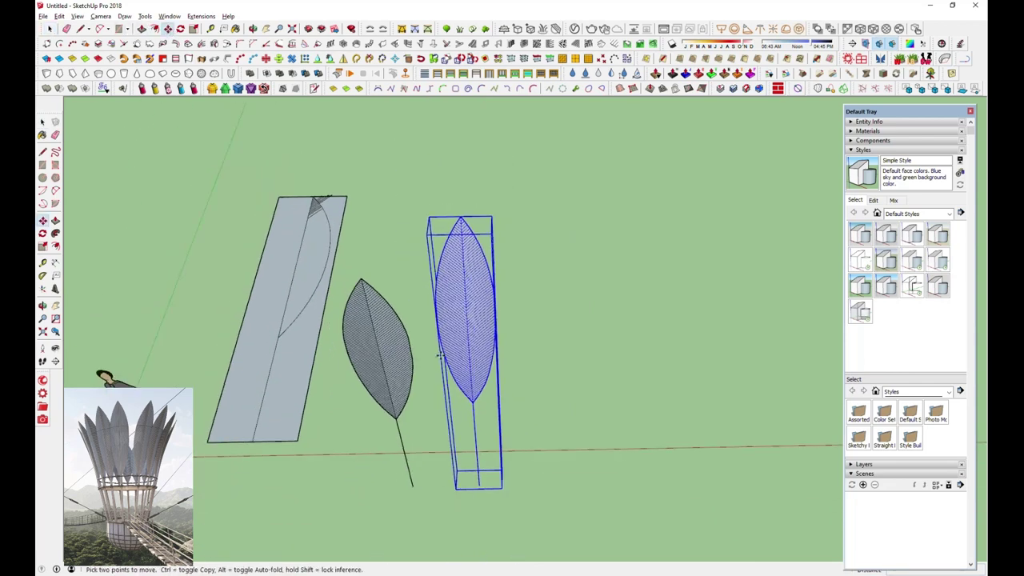
left_click(488, 512)
key("ctrl")
left_click(601, 512)
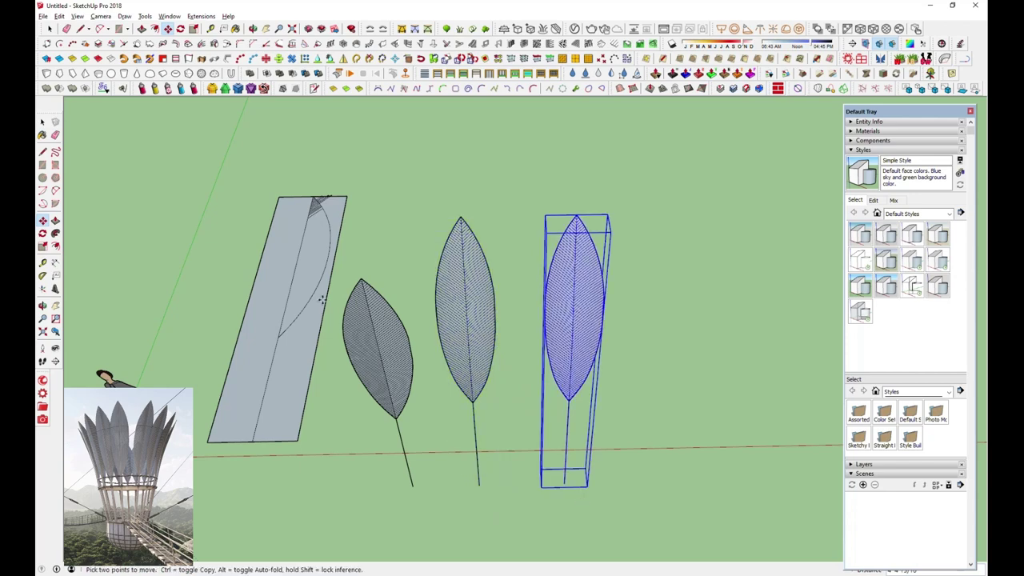
left_click(49, 28)
Enter the copied leaf's group and switch to the Eraser.
scroll(581, 275, "up", 4)
scroll(543, 227, "up", 4)
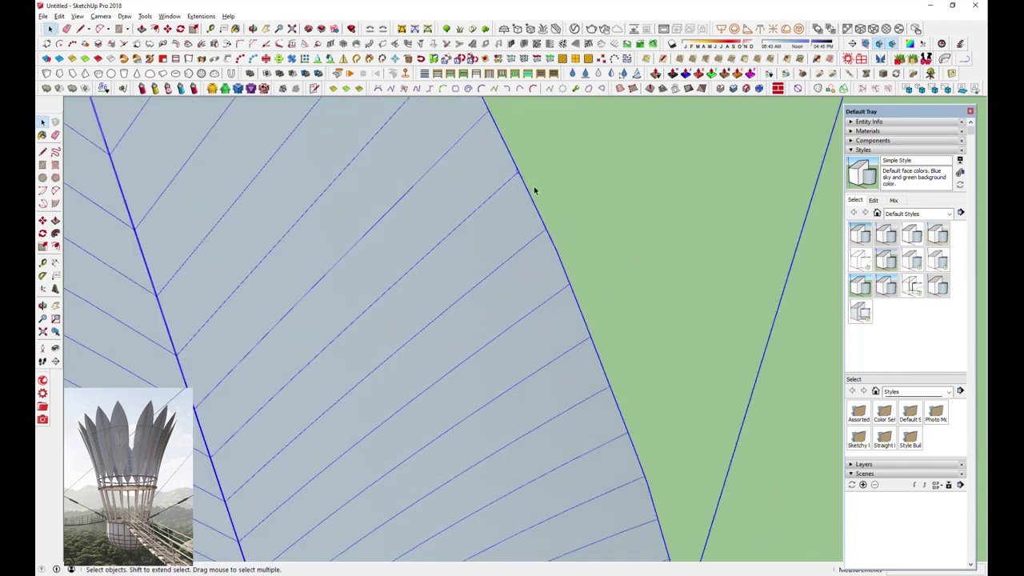
double_click(527, 193)
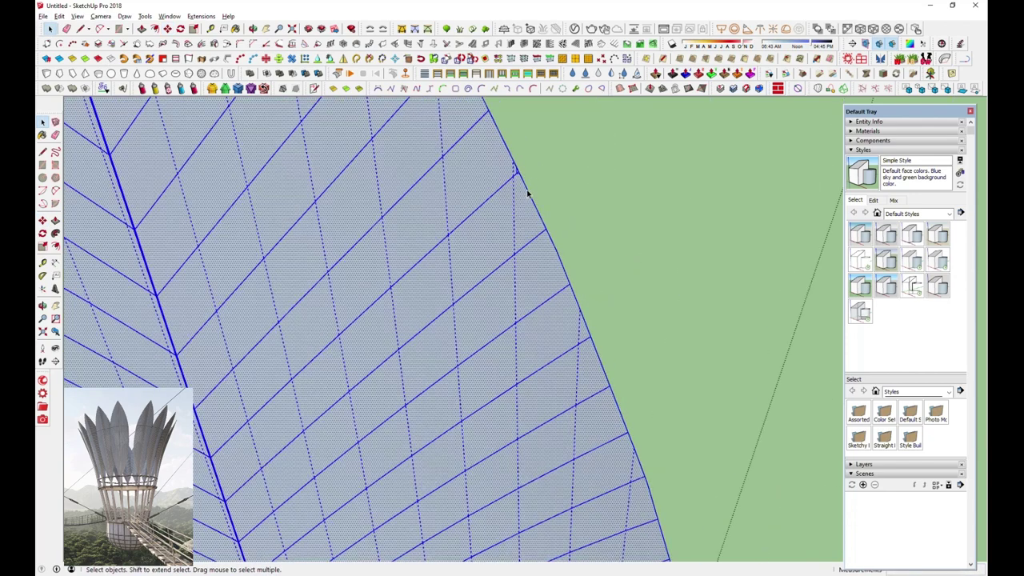
left_click(529, 197)
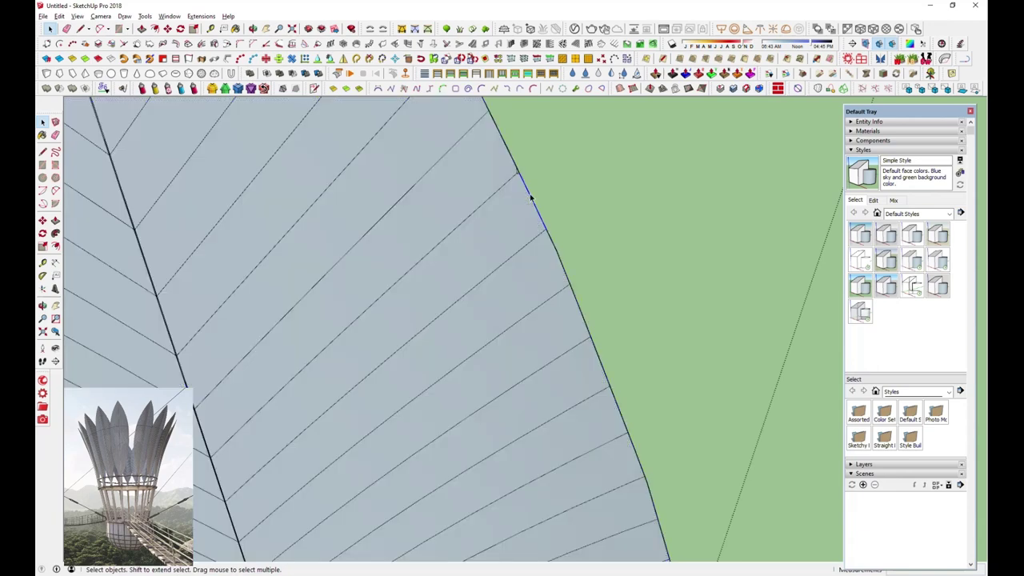
left_click(512, 206)
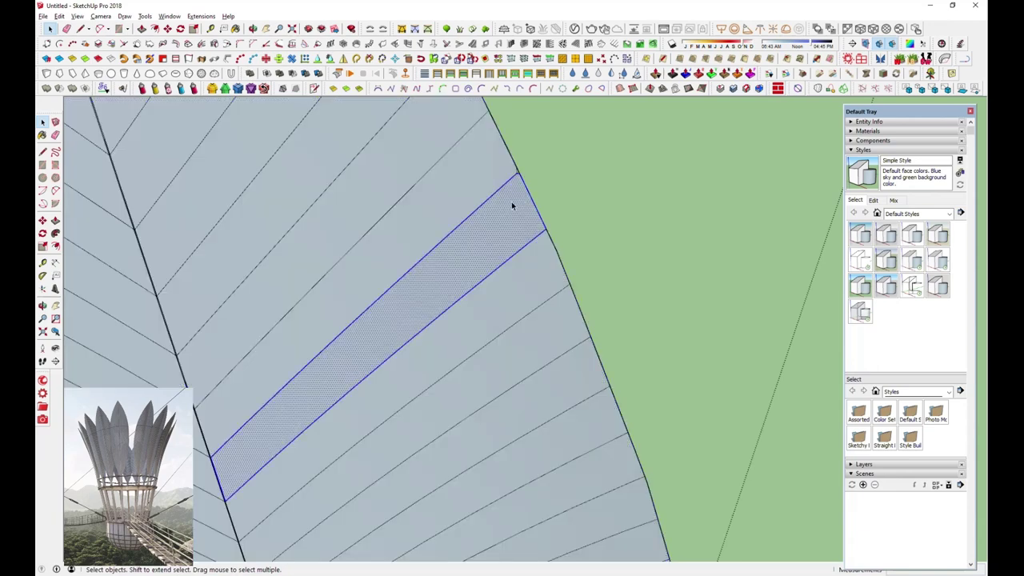
triple_click(512, 207)
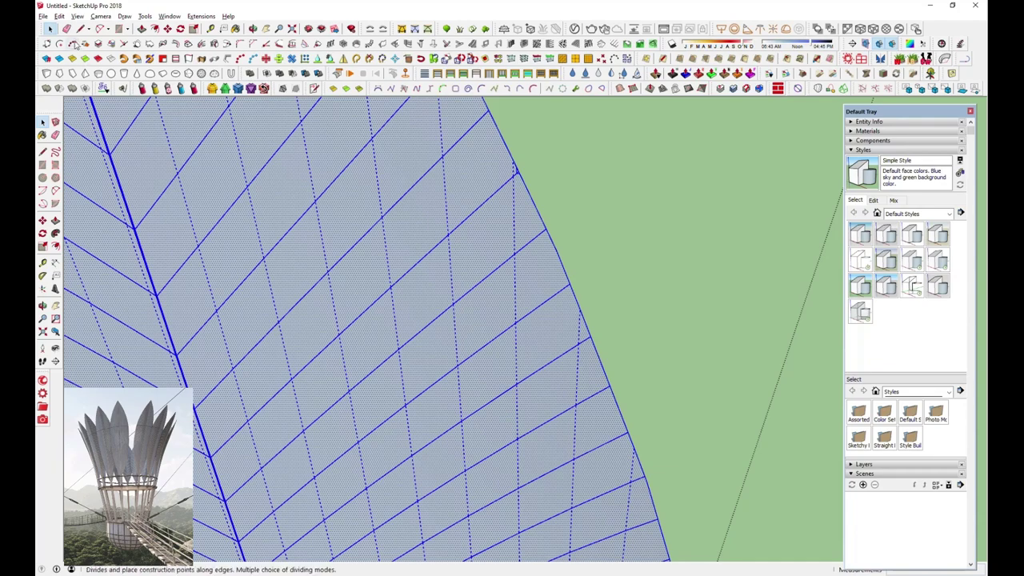
left_click(66, 28)
scroll(136, 280, "up", 5)
scroll(135, 280, "down", 1)
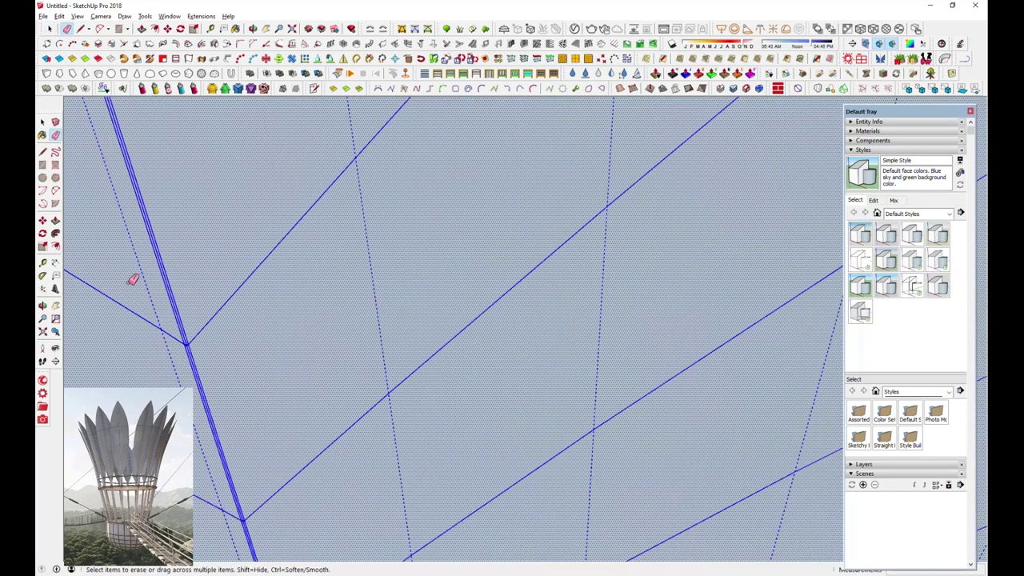
scroll(435, 400, "down", 2)
scroll(434, 393, "down", 3)
scroll(438, 344, "down", 3)
scroll(379, 128, "up", 2)
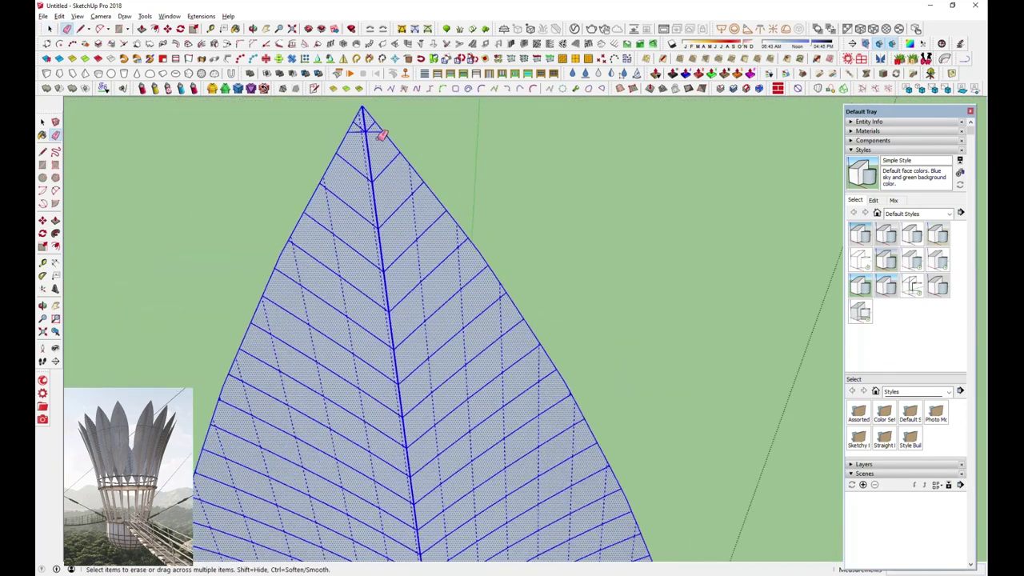
scroll(379, 120, "up", 2)
scroll(379, 105, "up", 2)
left_click(394, 120)
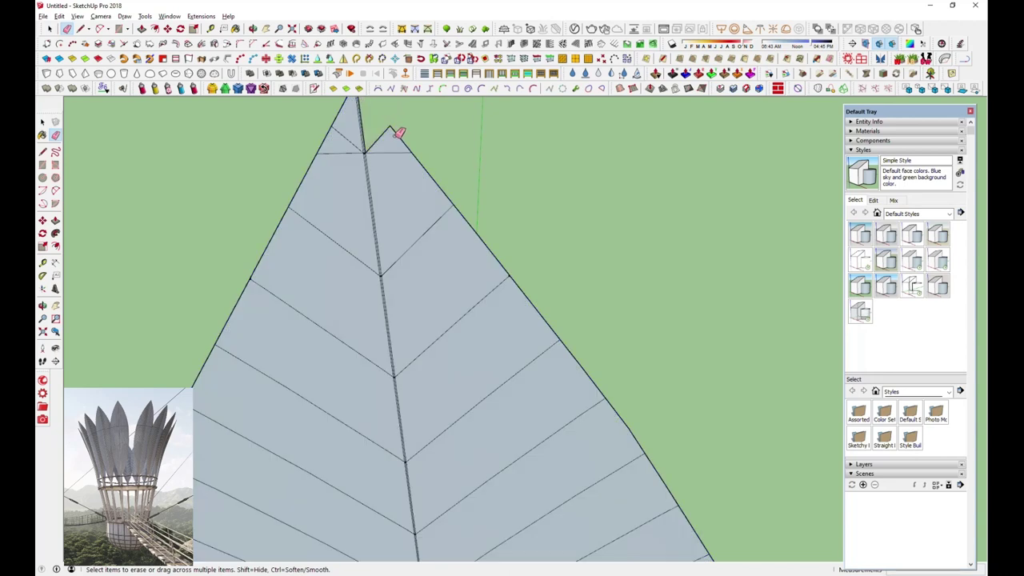
Erase the right-side outline edges near the leaf tip and around the notch.
left_click(432, 179)
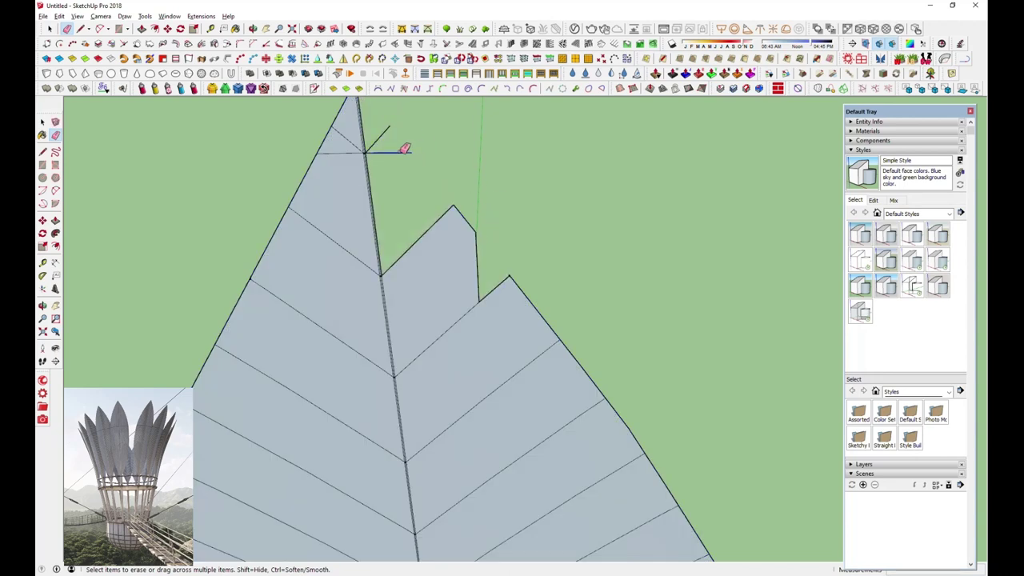
left_click(404, 149)
left_click_drag(467, 228, 489, 254)
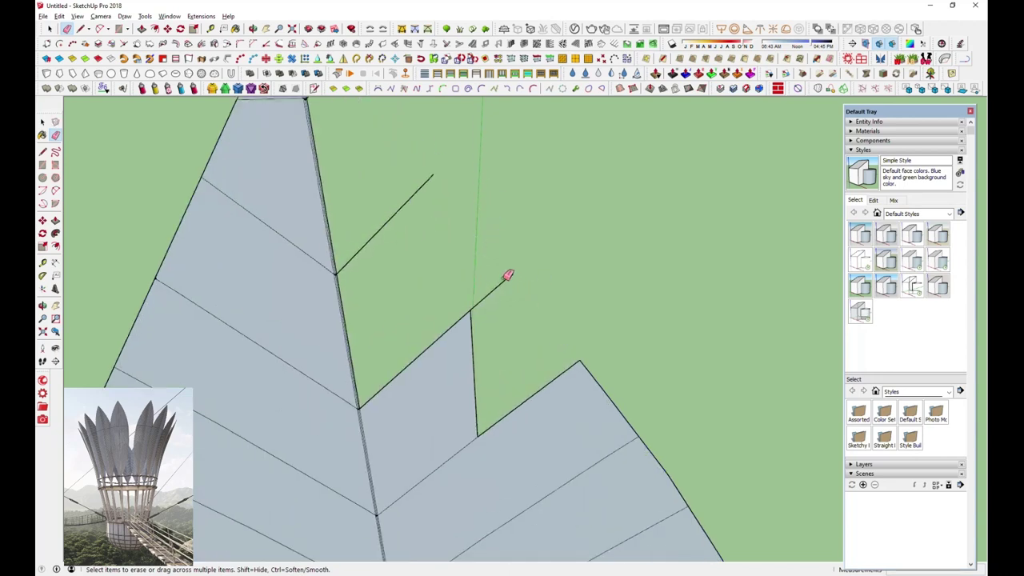
scroll(530, 290, "up", 3)
scroll(517, 267, "down", 4)
left_click_drag(548, 359, 653, 366)
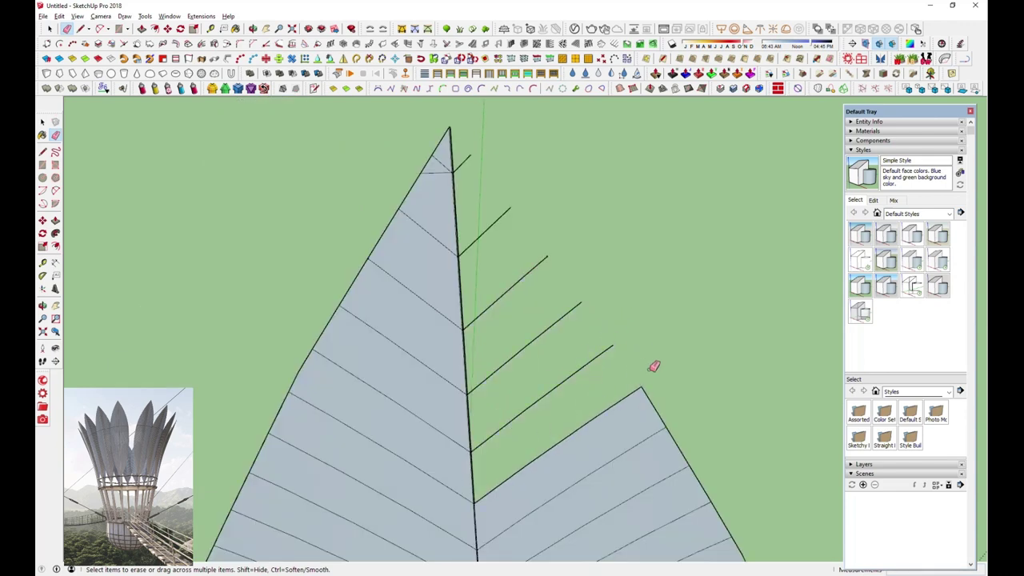
scroll(510, 342, "down", 3)
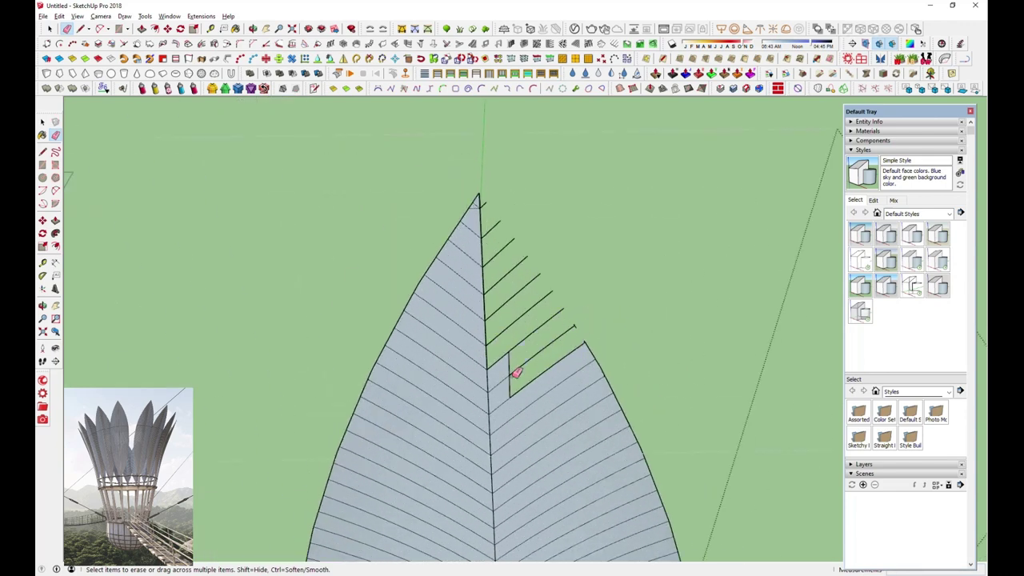
left_click_drag(516, 372, 504, 396)
Select and delete the grey faces on the leaf's right half, leaving the hatch lines.
key("space")
left_click_drag(336, 160, 614, 459)
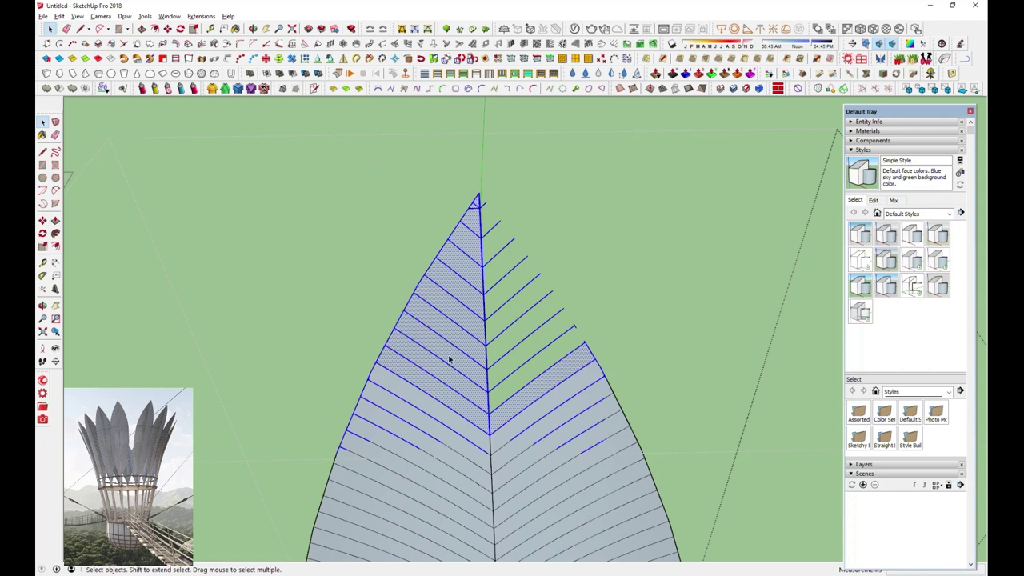
key("Delete")
scroll(471, 248, "up", 3)
scroll(480, 236, "up", 5)
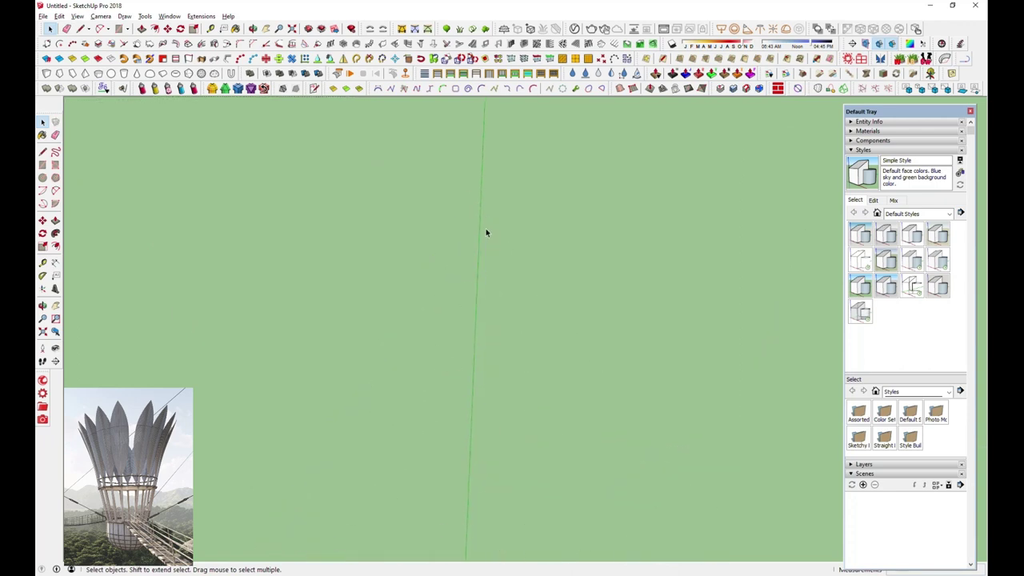
scroll(485, 233, "down", 5)
left_click_drag(544, 334, 637, 490)
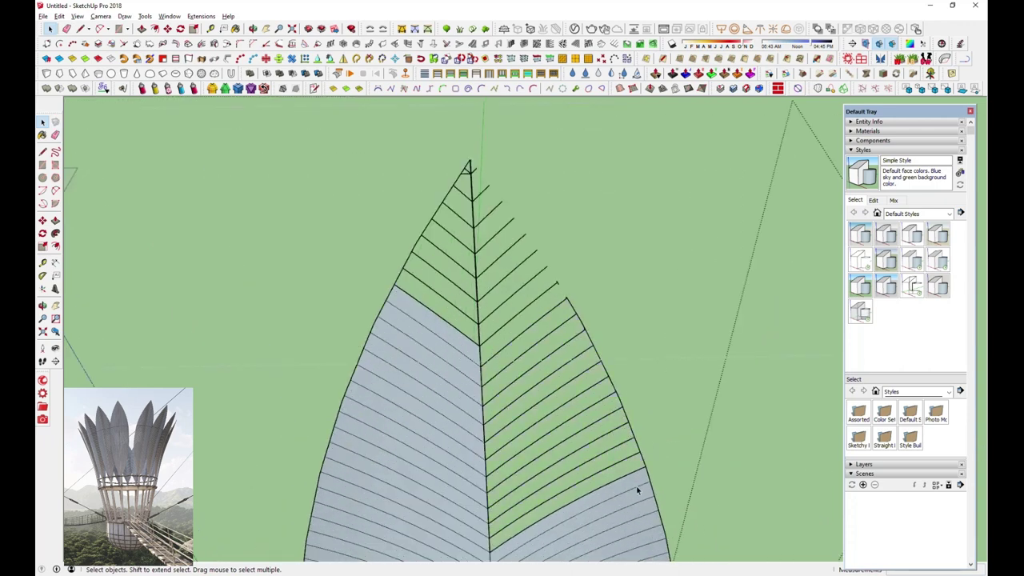
scroll(573, 269, "up", 3)
left_click_drag(574, 269, 611, 431)
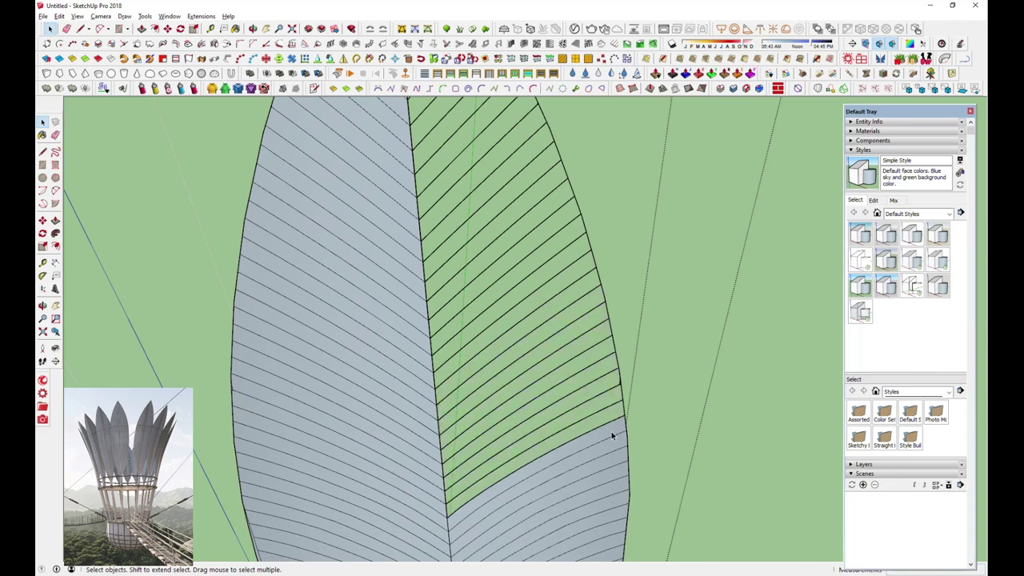
scroll(611, 435, "down", 3)
scroll(536, 361, "up", 3)
left_click_drag(536, 361, 540, 473)
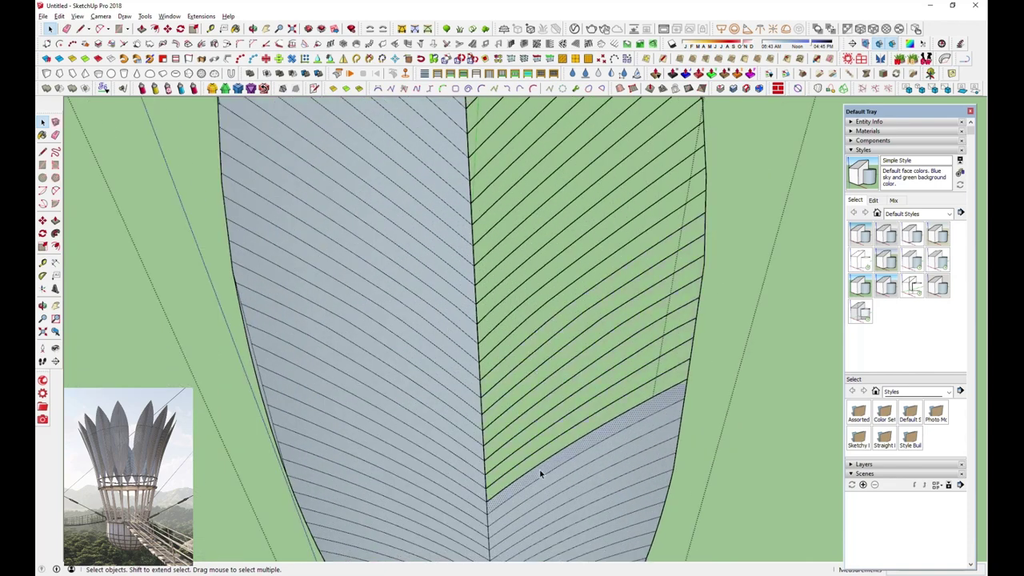
scroll(541, 474, "down", 3)
scroll(516, 384, "up", 3)
scroll(590, 413, "up", 2)
scroll(569, 363, "down", 1)
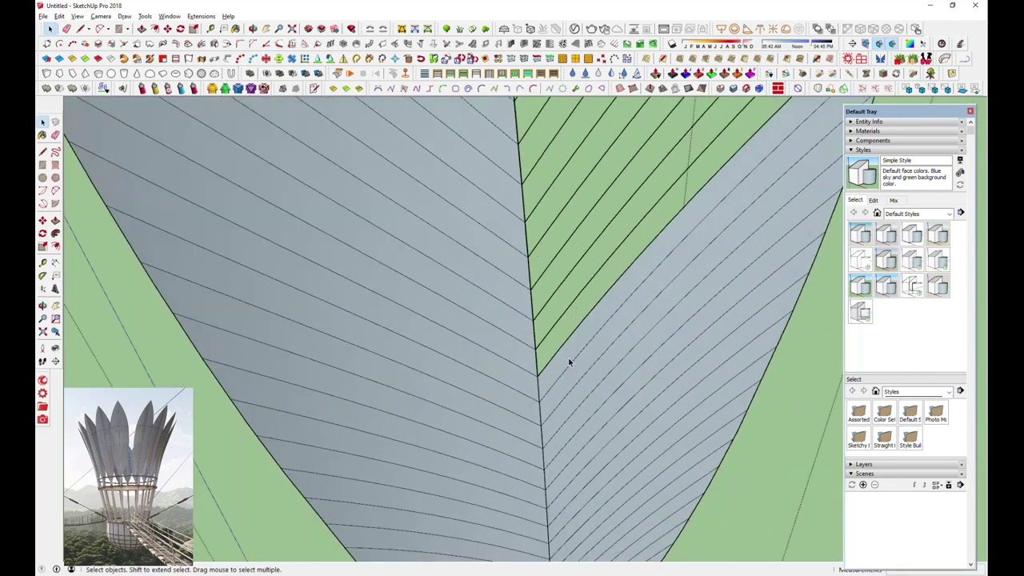
scroll(569, 362, "up", 1)
left_click_drag(587, 370, 799, 384)
scroll(799, 384, "down", 3)
scroll(593, 292, "up", 3)
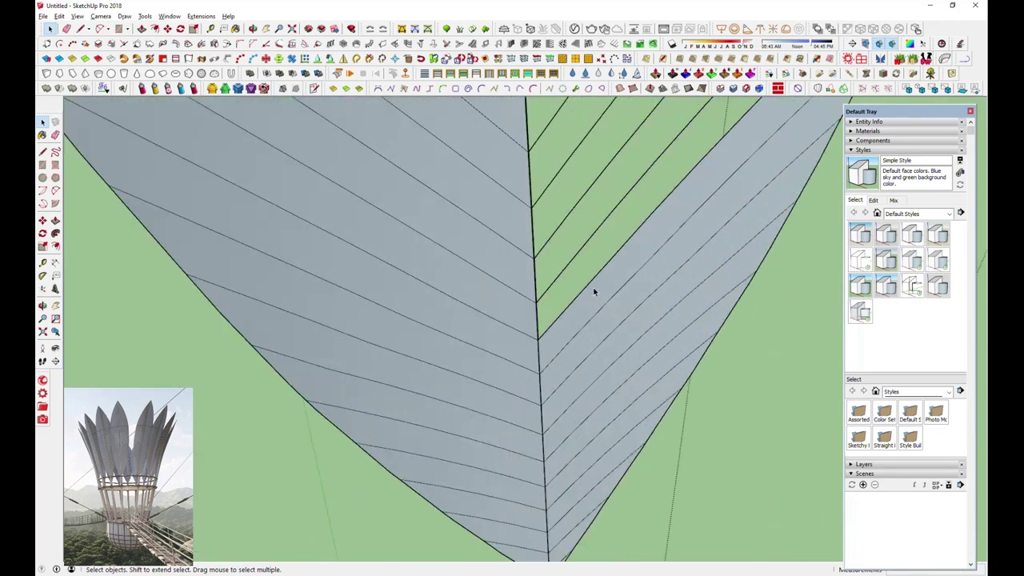
mouse_move(594, 292)
left_mouse_down()
mouse_move(701, 336)
mouse_move(613, 480)
left_mouse_up()
scroll(613, 479, "down", 3)
scroll(517, 165, "up", 3)
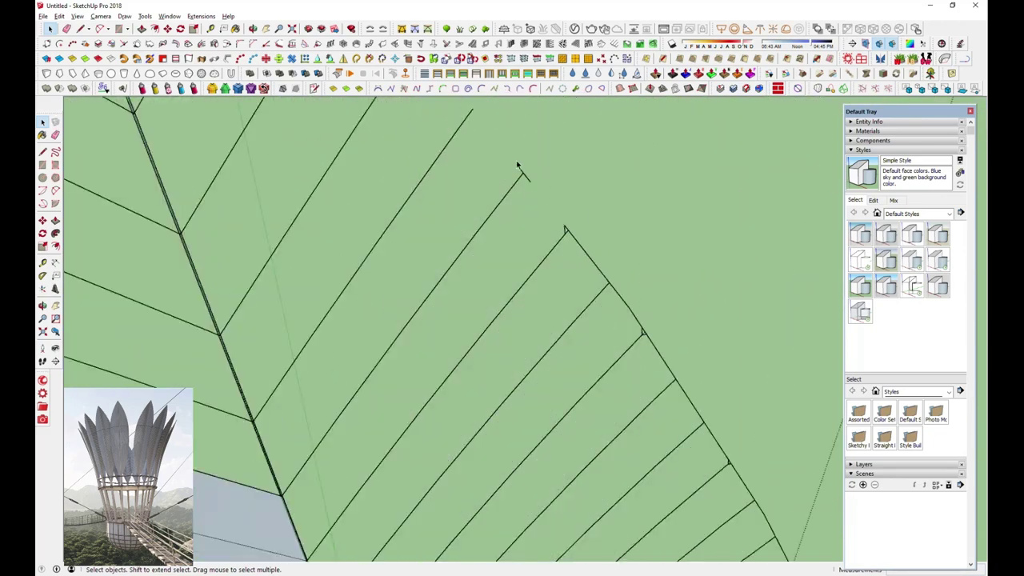
scroll(605, 284, "down", 2)
scroll(528, 199, "up", 3)
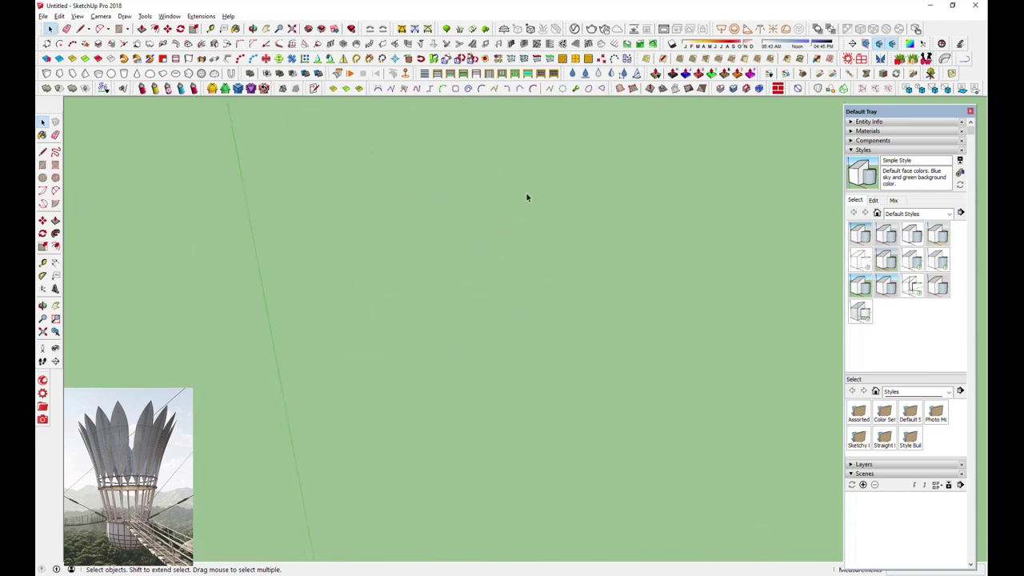
scroll(401, 172, "up", 2)
scroll(433, 248, "down", 2)
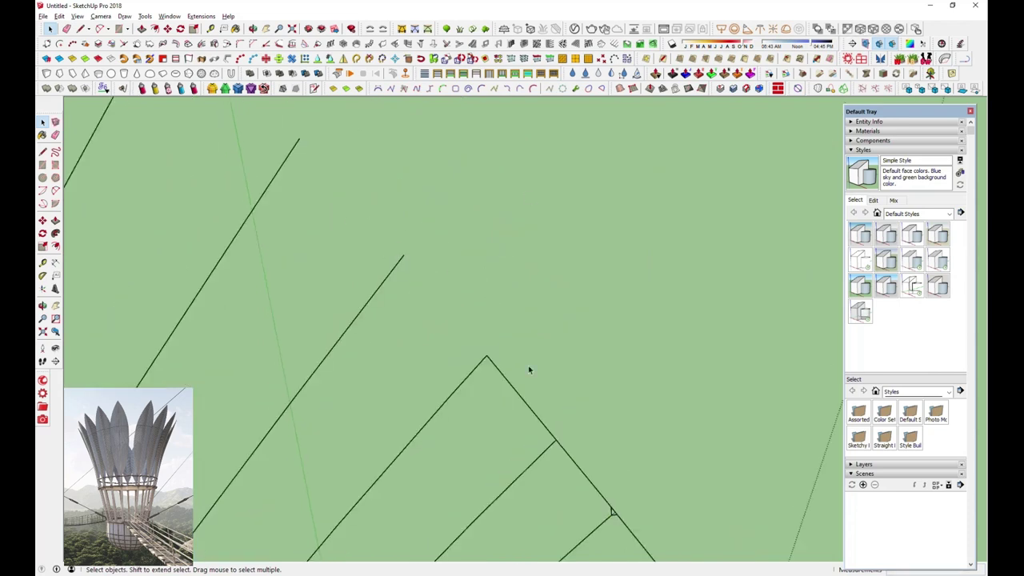
scroll(478, 342, "down", 2)
scroll(478, 342, "up", 3)
scroll(528, 236, "down", 2)
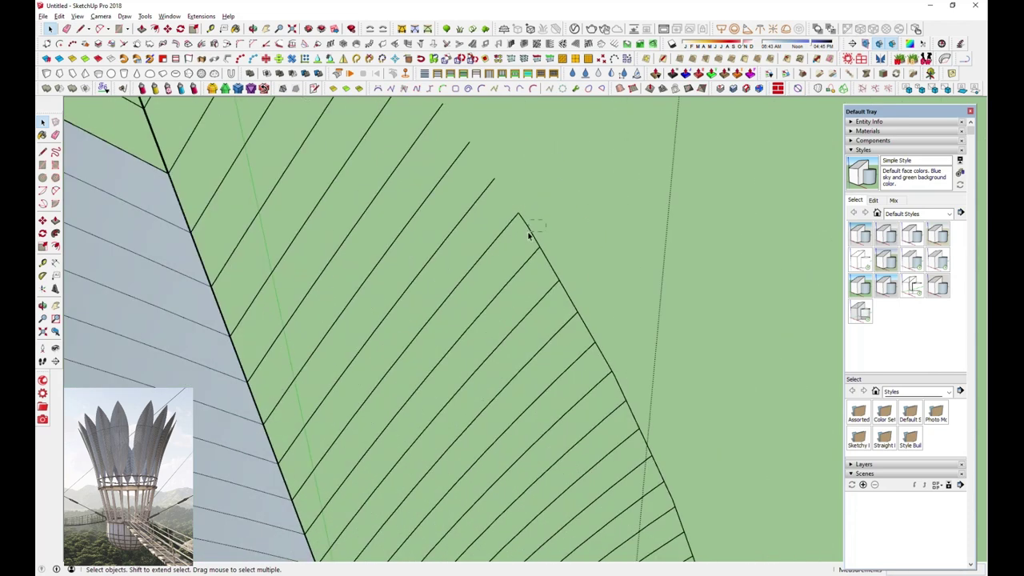
scroll(608, 360, "down", 1)
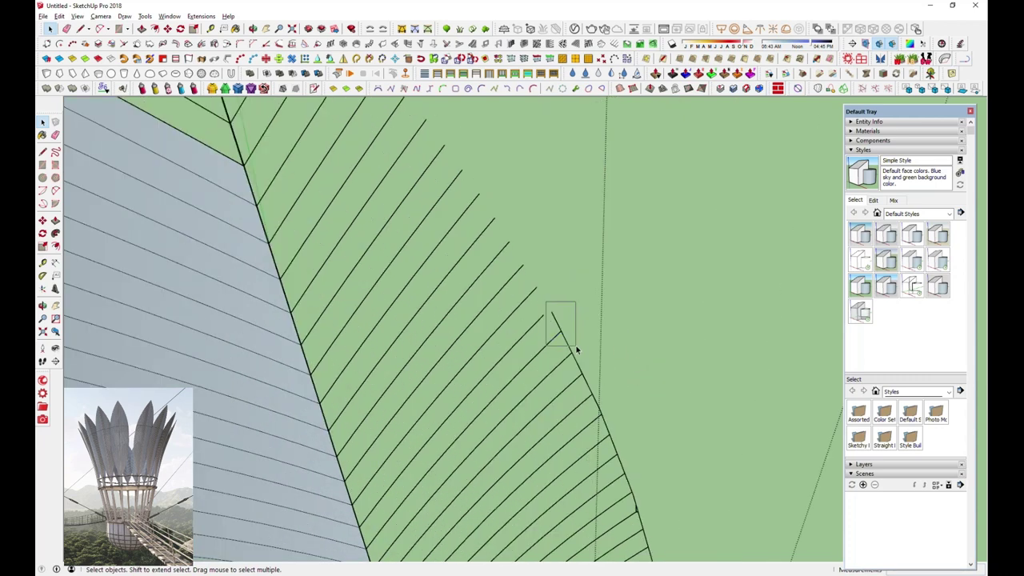
scroll(576, 347, "up", 2)
Erase the remaining right boundary segments of the half-leaf.
key("e")
scroll(560, 344, "down", 2)
scroll(550, 359, "up", 4)
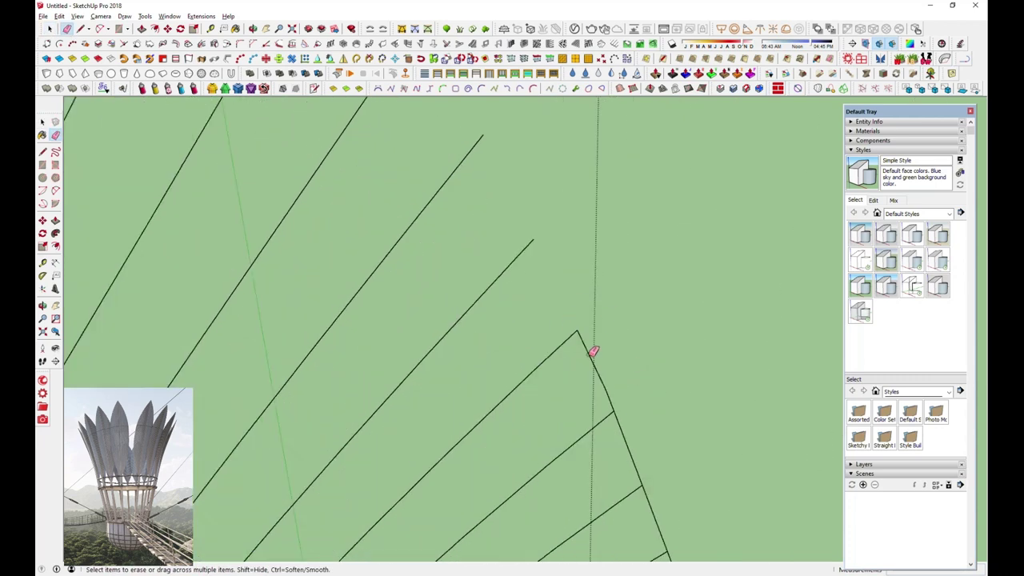
scroll(539, 235, "down", 4)
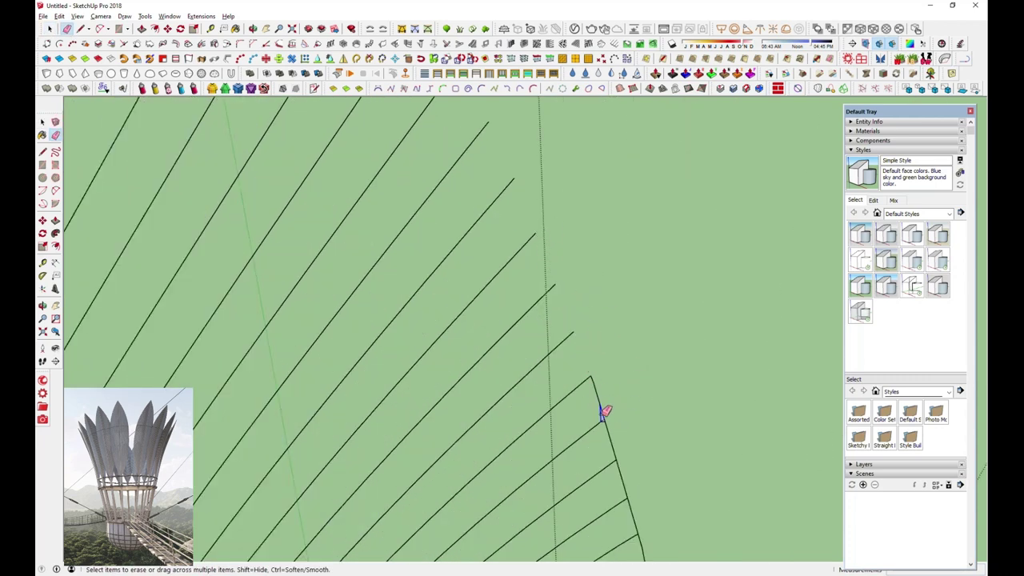
scroll(605, 413, "up", 4)
scroll(637, 464, "down", 3)
left_click_drag(571, 304, 608, 471)
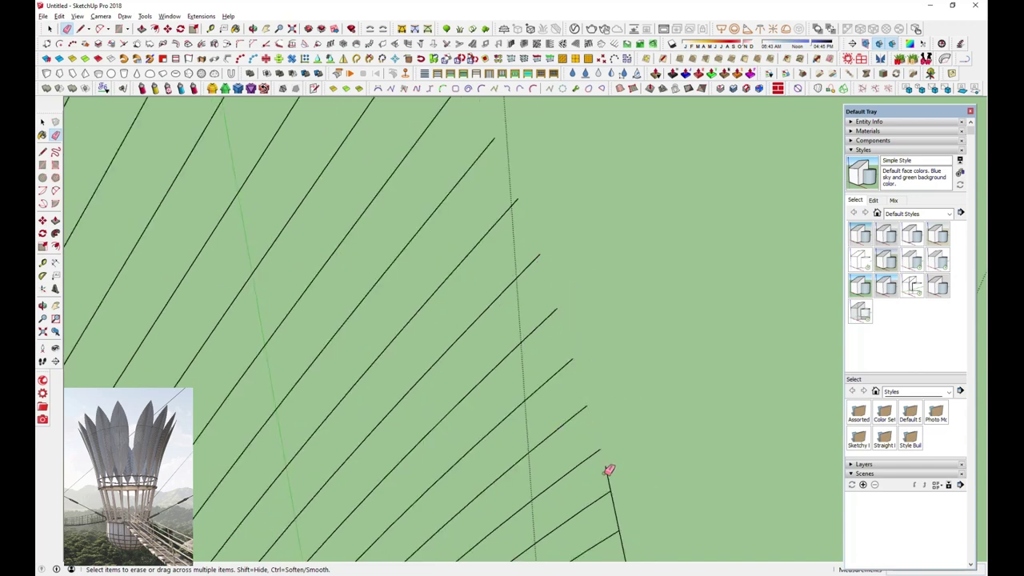
scroll(599, 321, "up", 1)
scroll(560, 288, "down", 3)
scroll(537, 309, "up", 5)
scroll(569, 326, "down", 2)
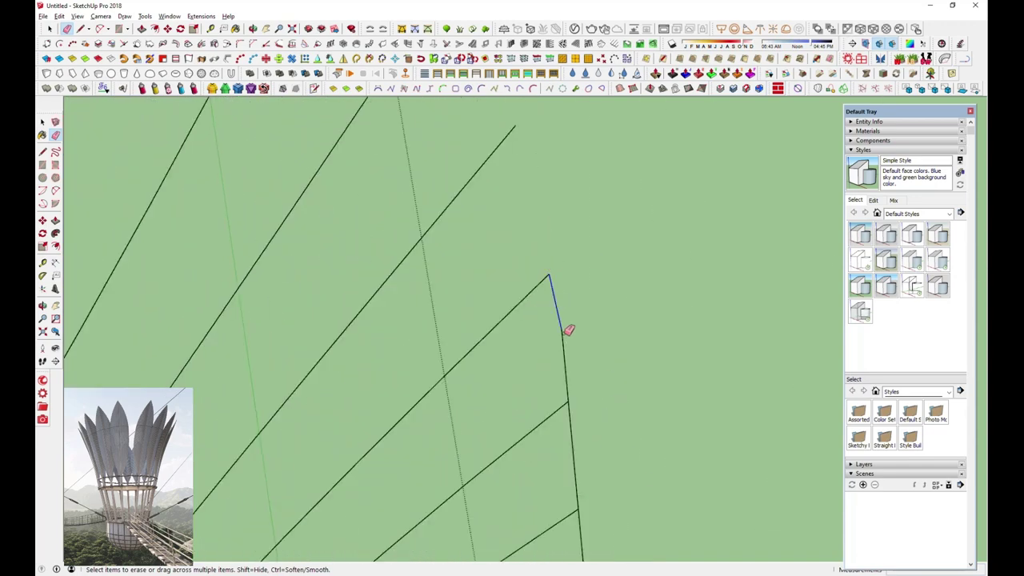
scroll(544, 331, "down", 1)
scroll(552, 392, "down", 3)
scroll(562, 446, "down", 3)
Convert the two right-hand leaves' lines into 1-inch tubes with JHS Lines to tubes.
key("space")
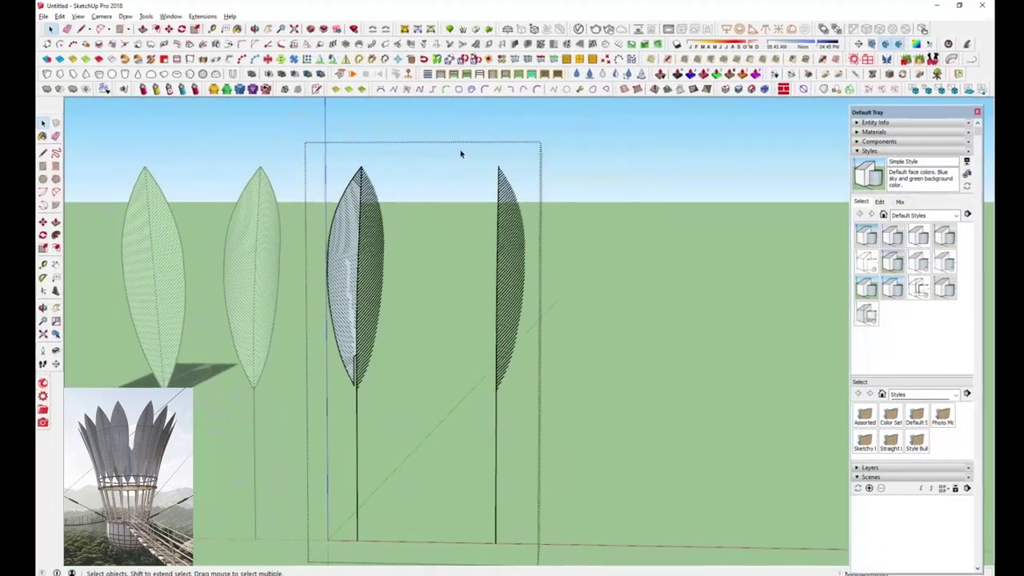
left_click_drag(457, 149, 555, 437)
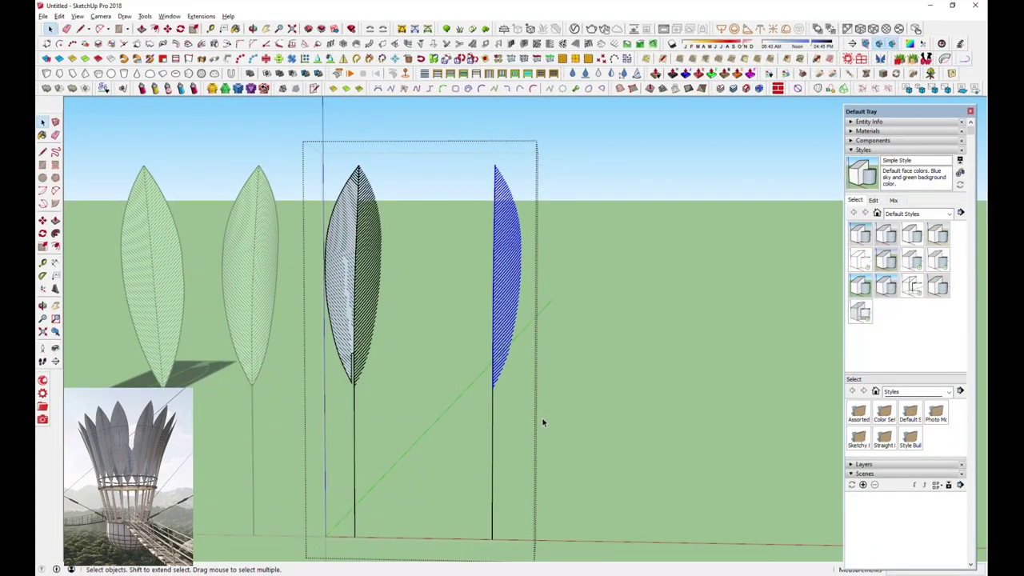
left_click(253, 59)
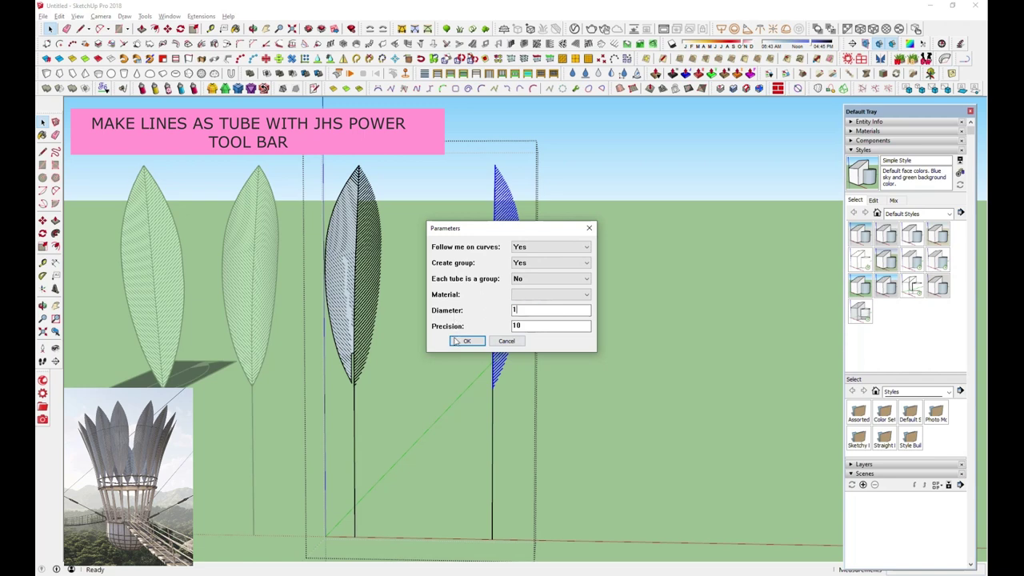
left_click(465, 341)
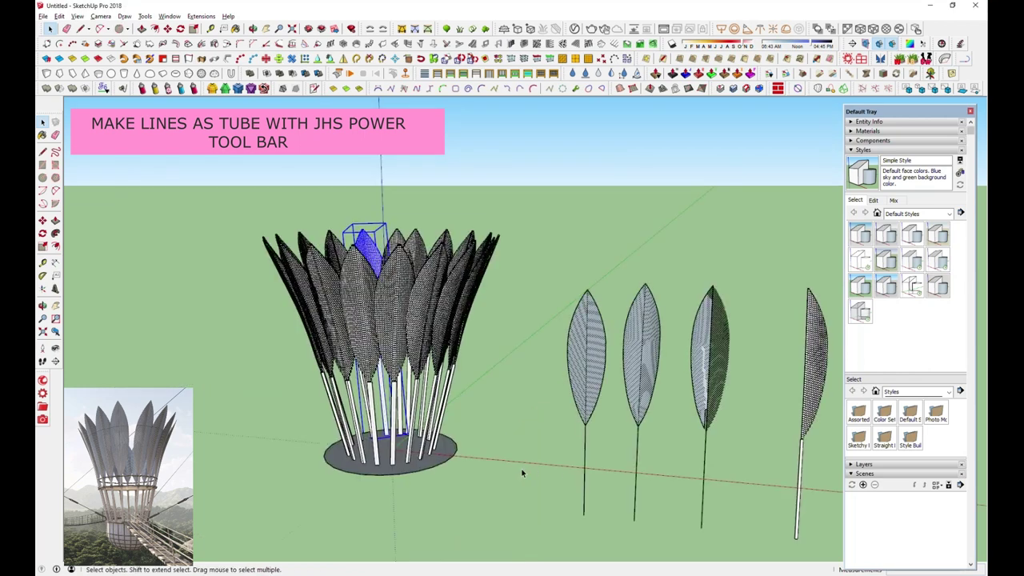
Copy the base disc straight up with Move plus Ctrl to mid-column height.
left_click(426, 468)
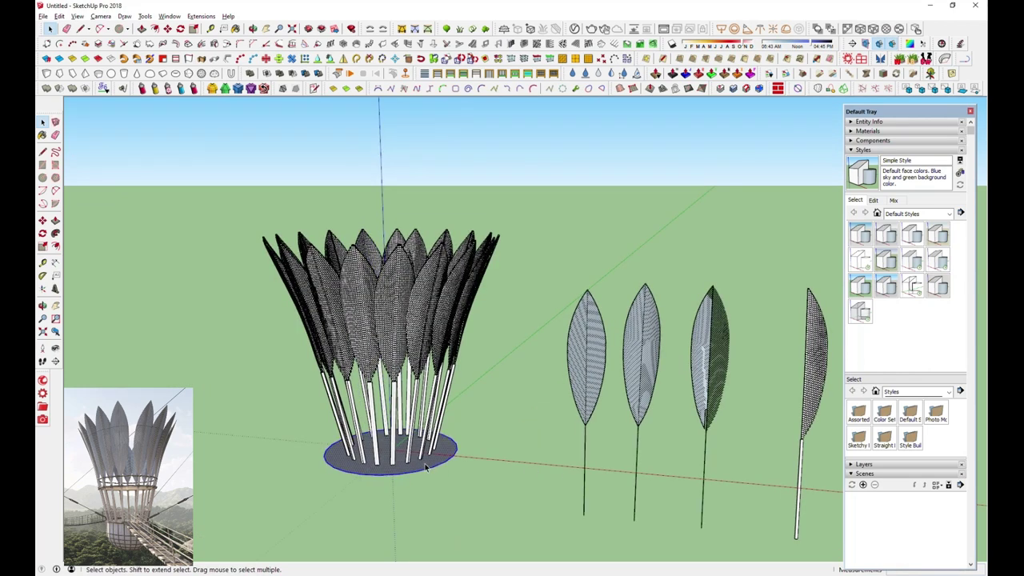
right_click(426, 467)
left_click(463, 90)
key("o")
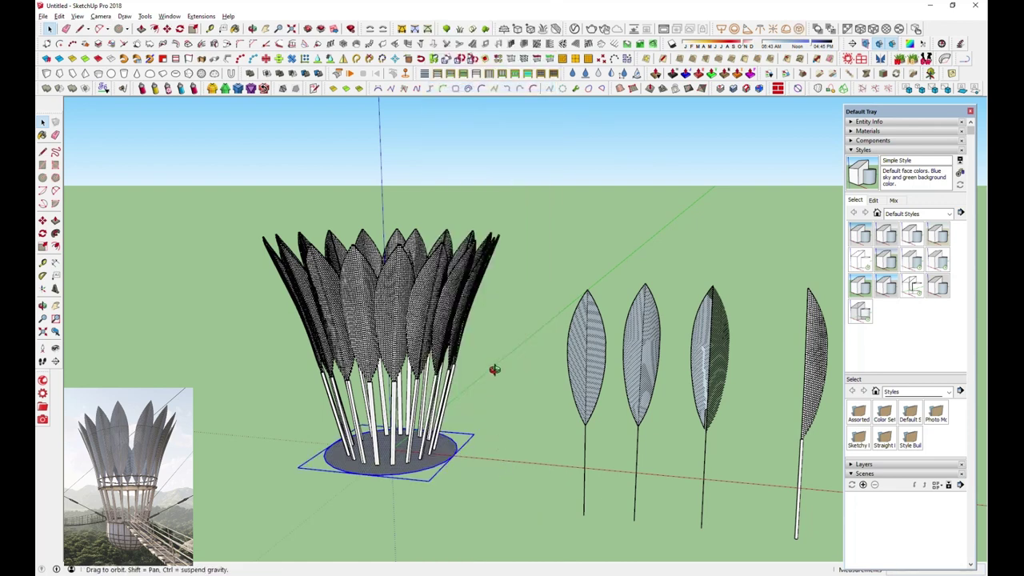
left_click_drag(494, 370, 494, 365)
key("space")
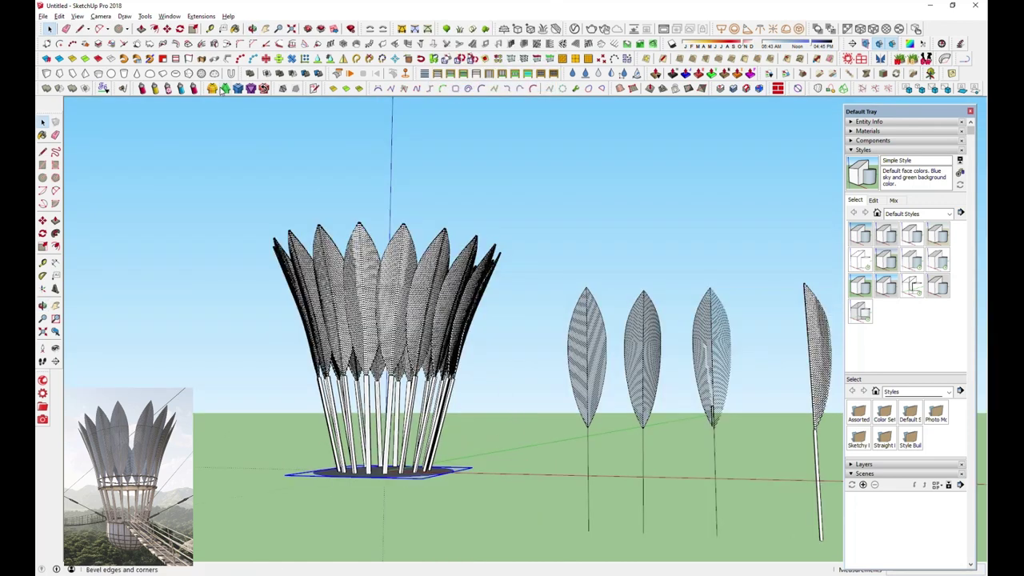
left_click(167, 28)
key("ctrl")
left_click(537, 474)
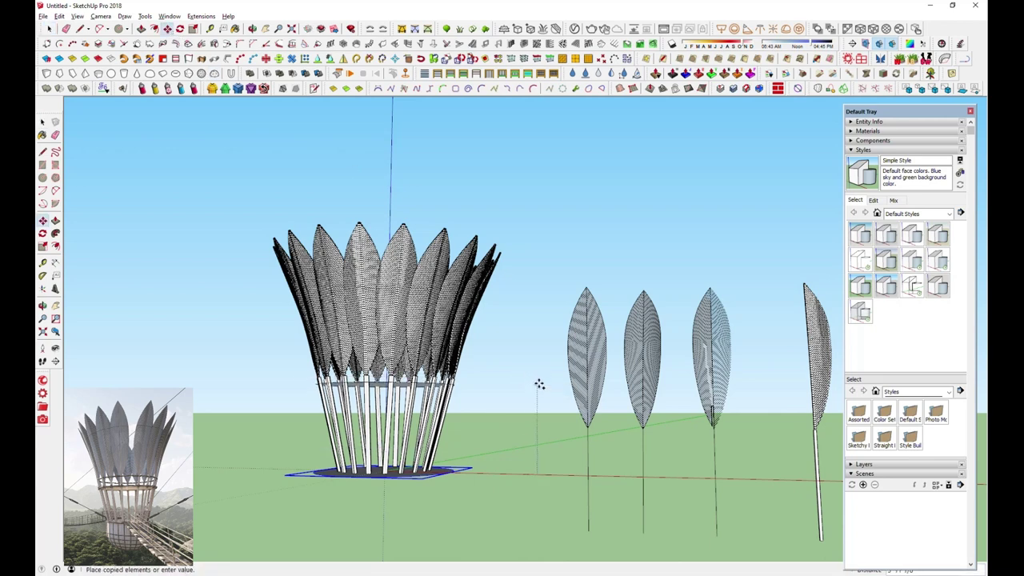
left_click(539, 400)
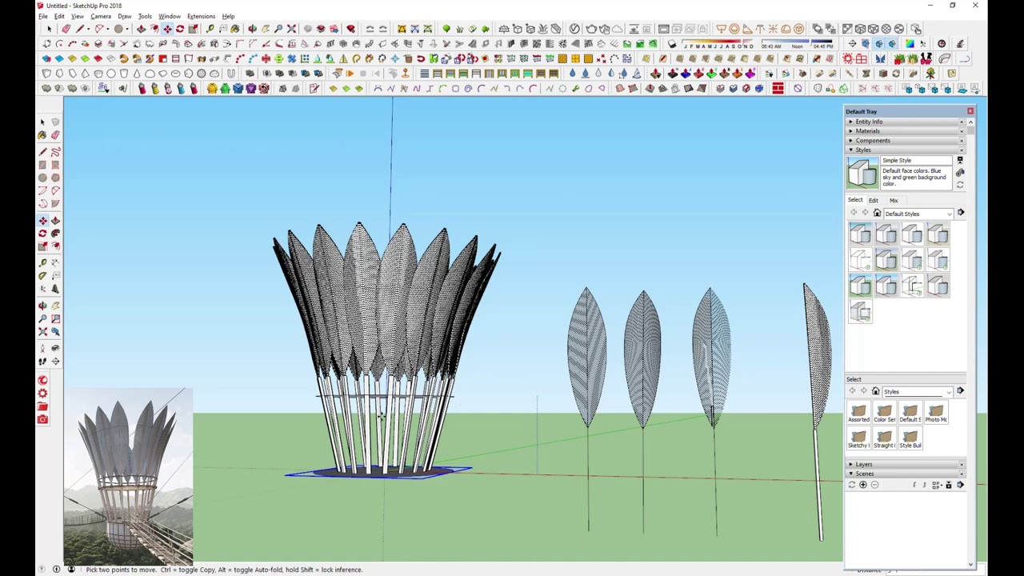
Scale the raised disc copy from its side grips until its rim meets the stems.
middle_click_drag(381, 416, 406, 409)
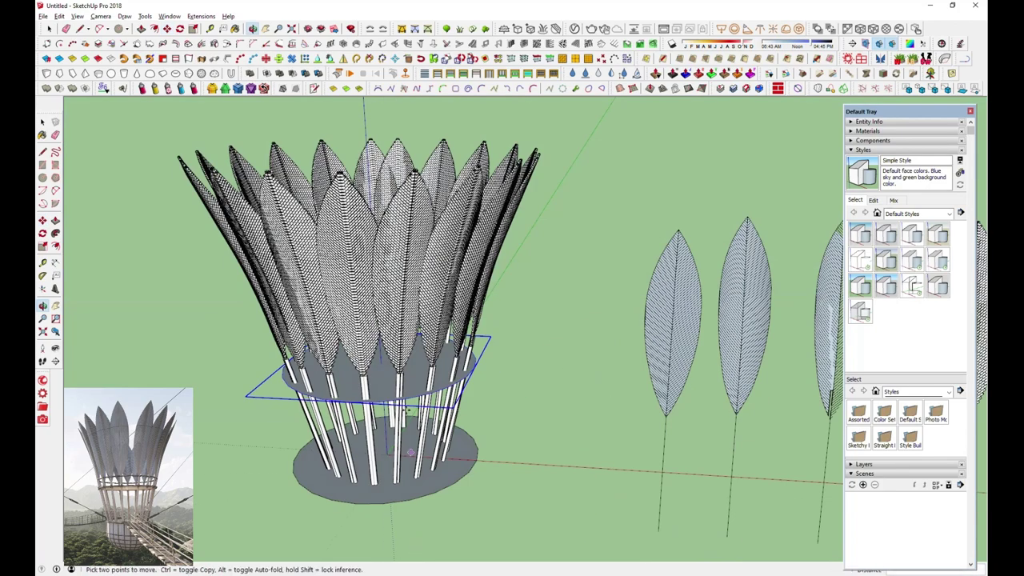
scroll(406, 409, "up", 2)
scroll(407, 409, "up", 2)
scroll(406, 408, "up", 2)
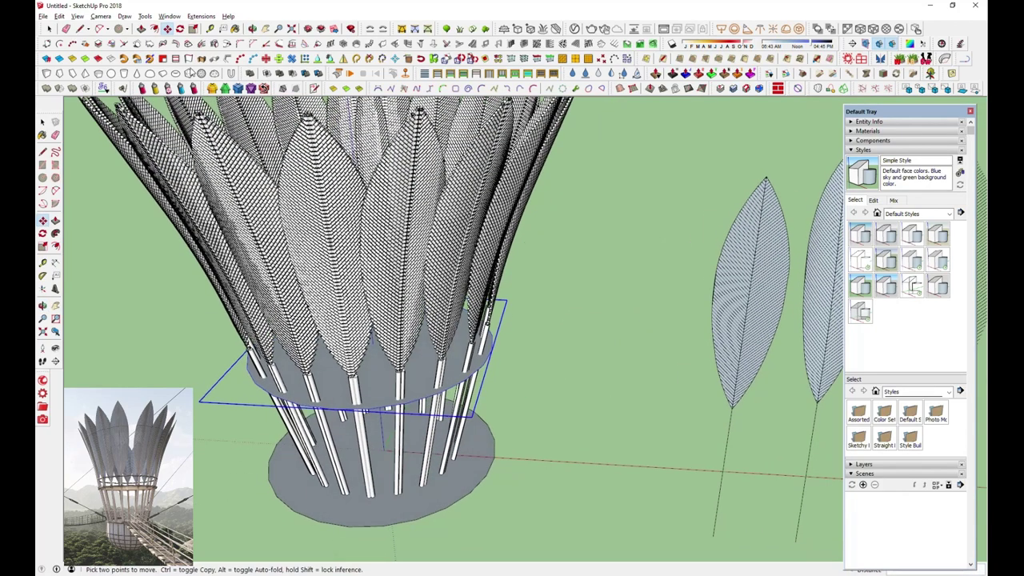
left_click(196, 30)
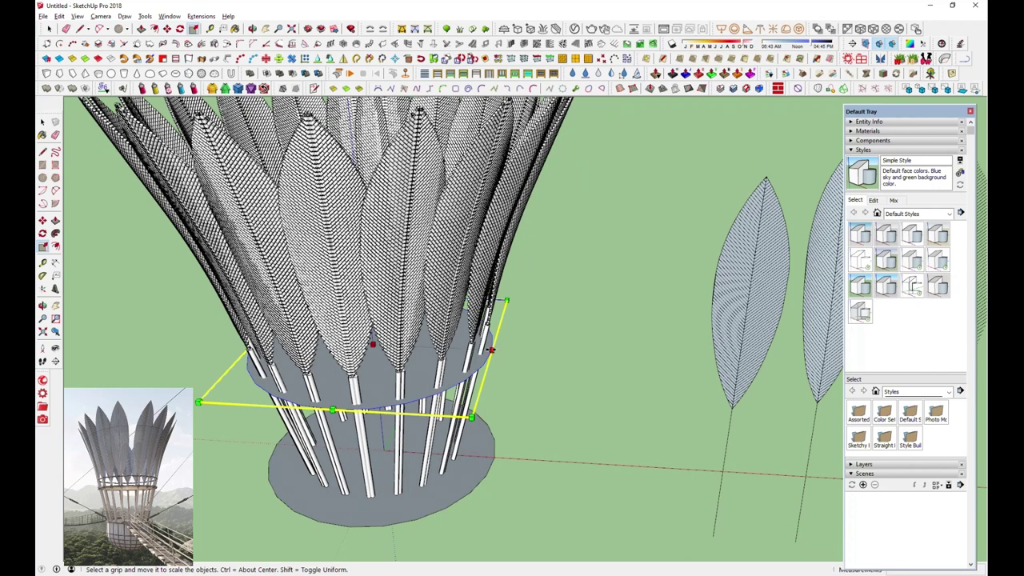
left_click_drag(491, 349, 486, 350)
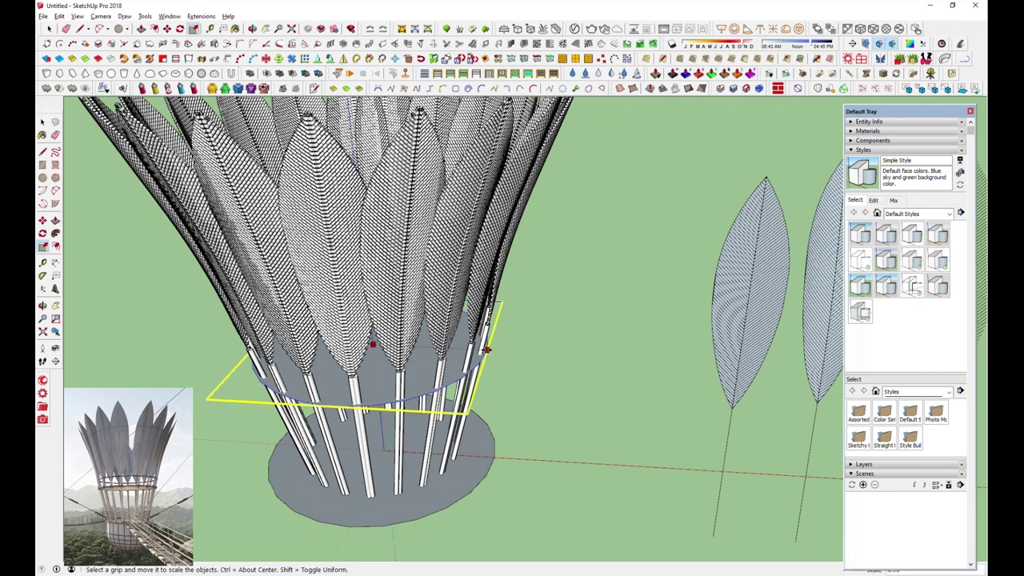
left_click(490, 353)
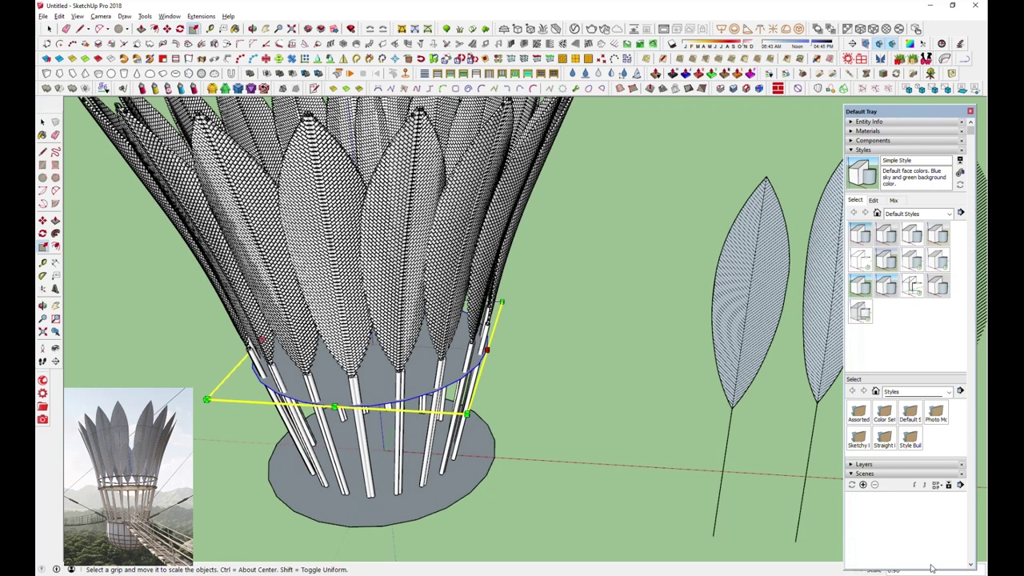
key("space")
left_click(192, 30)
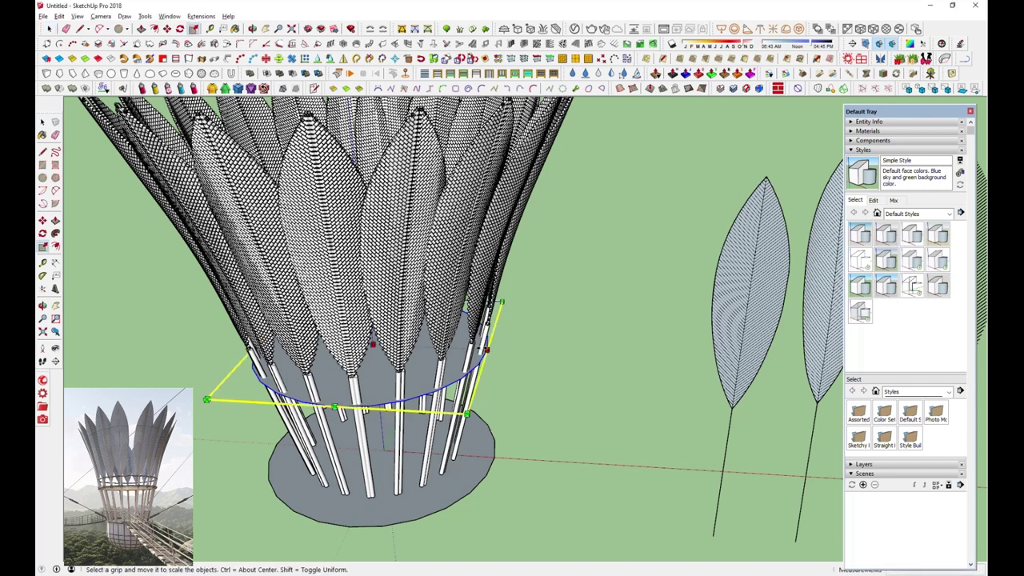
left_click_drag(487, 349, 478, 350)
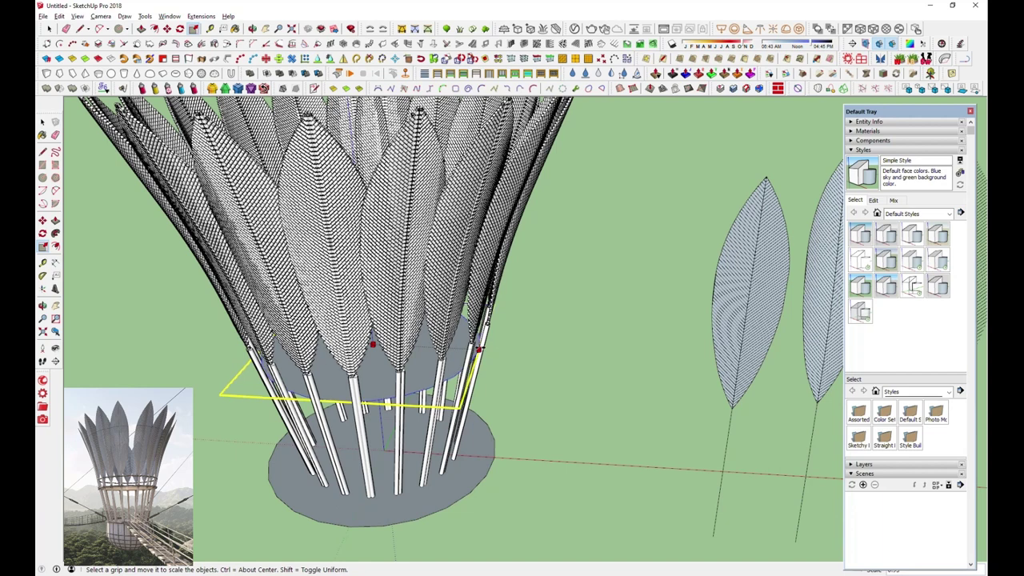
left_click_drag(478, 350, 482, 350)
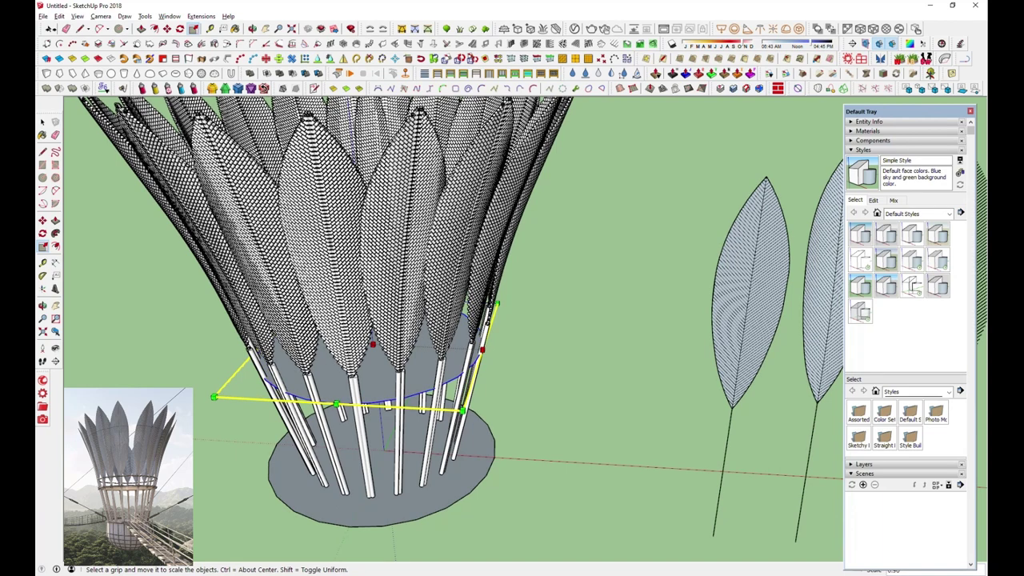
key("space")
key("space")
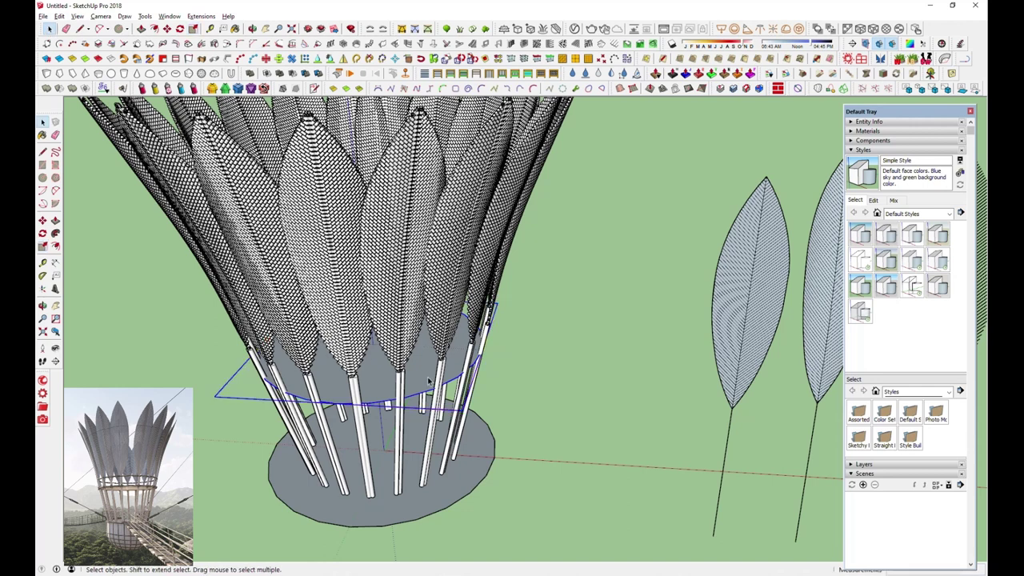
double_click(429, 385)
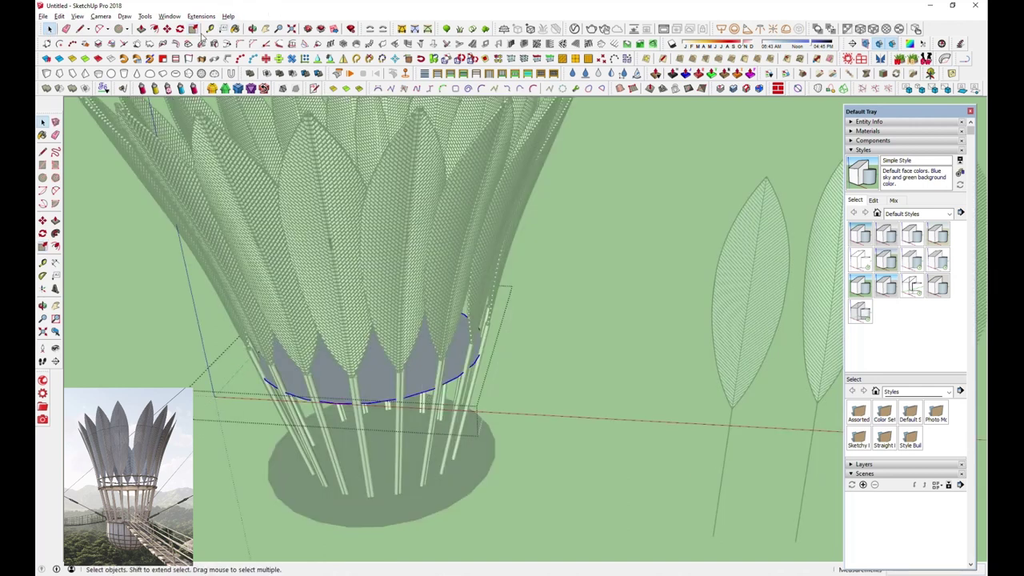
Turn the raised disc's circle edge into a 2-inch tube ring and exit the group.
left_click(228, 61)
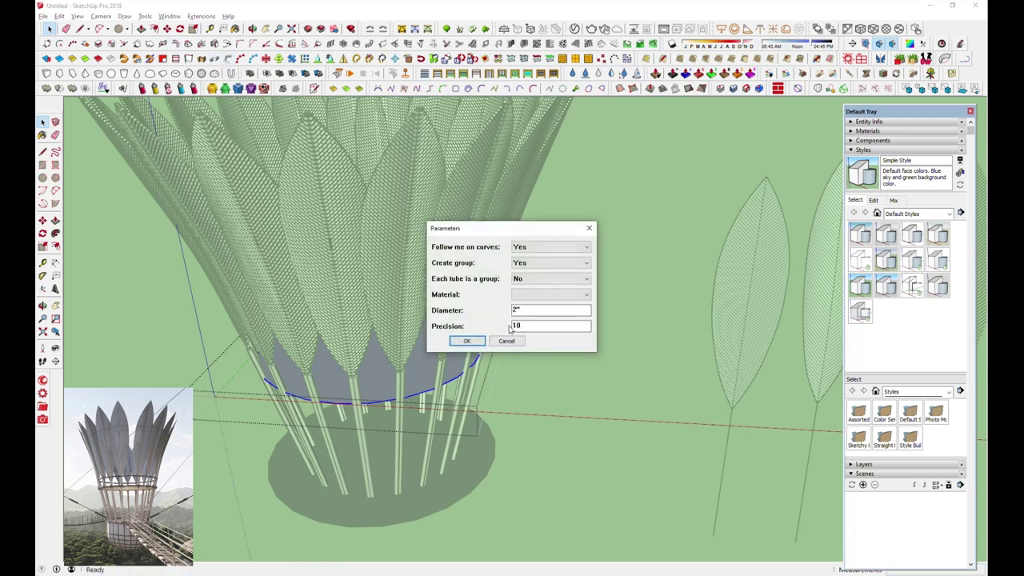
left_click(473, 342)
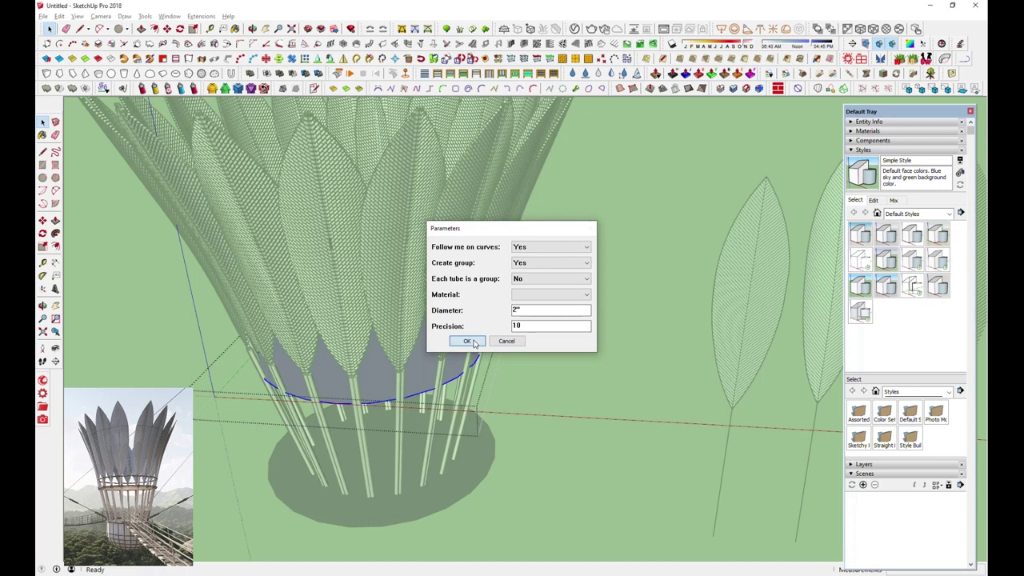
mouse_move(432, 379)
middle_mouse_down()
mouse_move(416, 232)
mouse_move(418, 379)
middle_mouse_up()
left_click(633, 325)
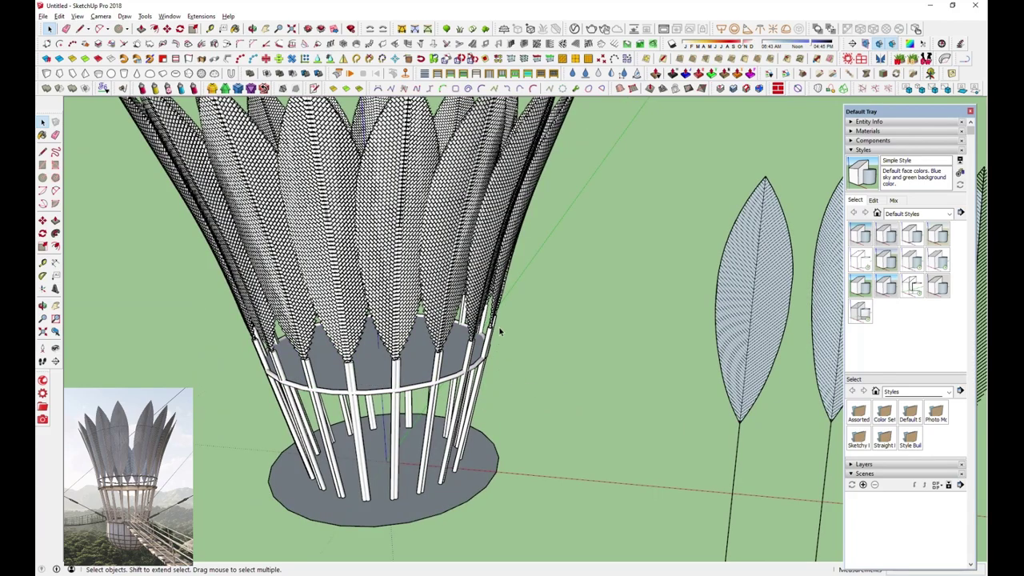
mouse_move(479, 256)
middle_mouse_down()
mouse_move(475, 247)
mouse_move(417, 284)
mouse_move(460, 510)
middle_mouse_up()
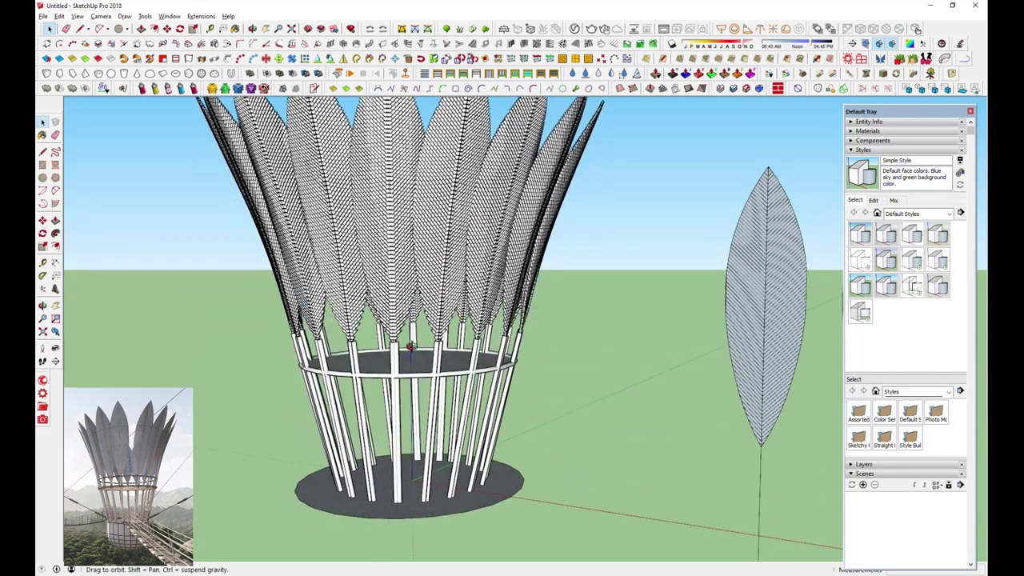
left_click(456, 514)
Move the base disc back down to ground level.
left_click(167, 28)
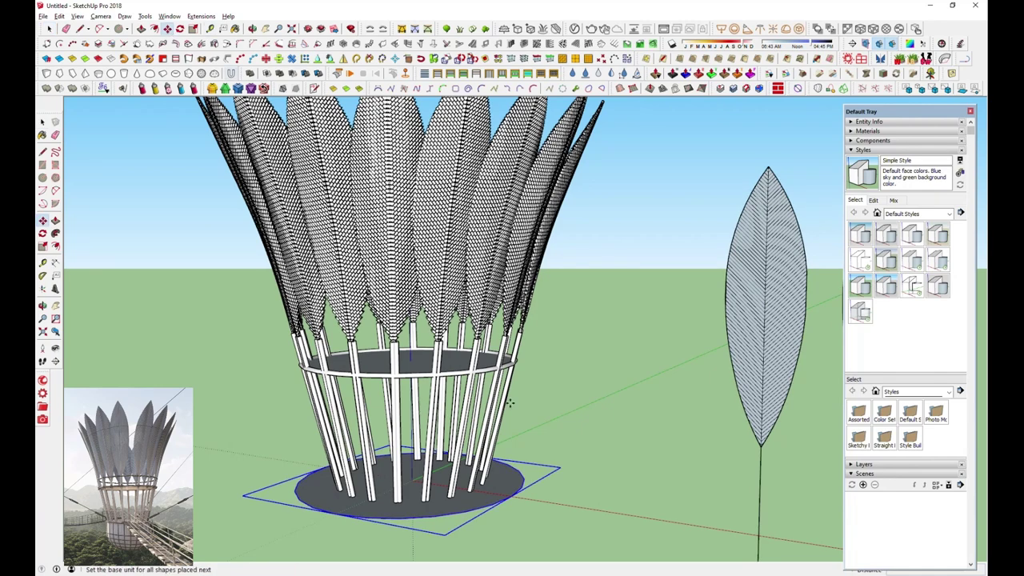
middle_click_drag(542, 359, 551, 394)
left_click(555, 484)
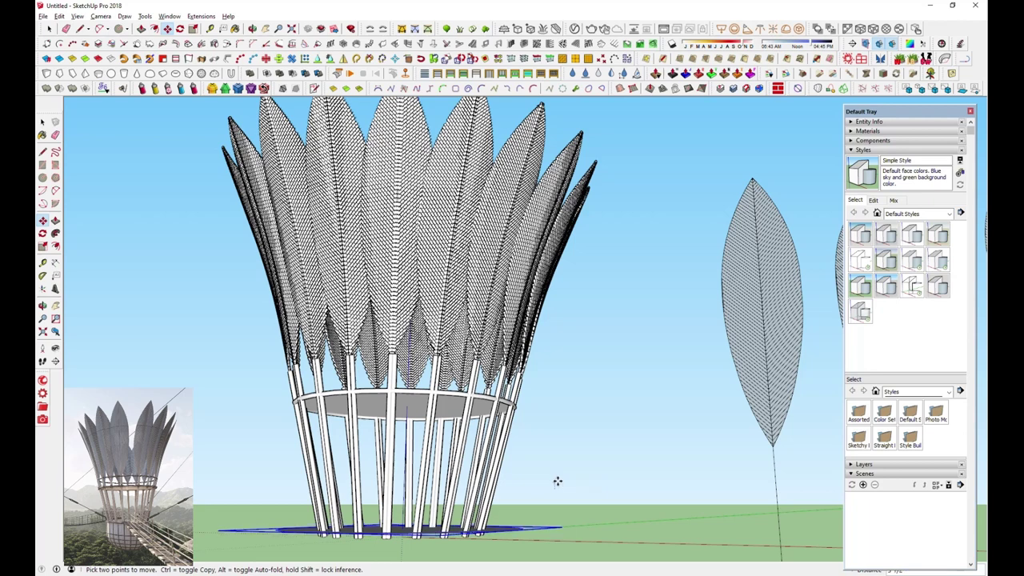
left_click(557, 484)
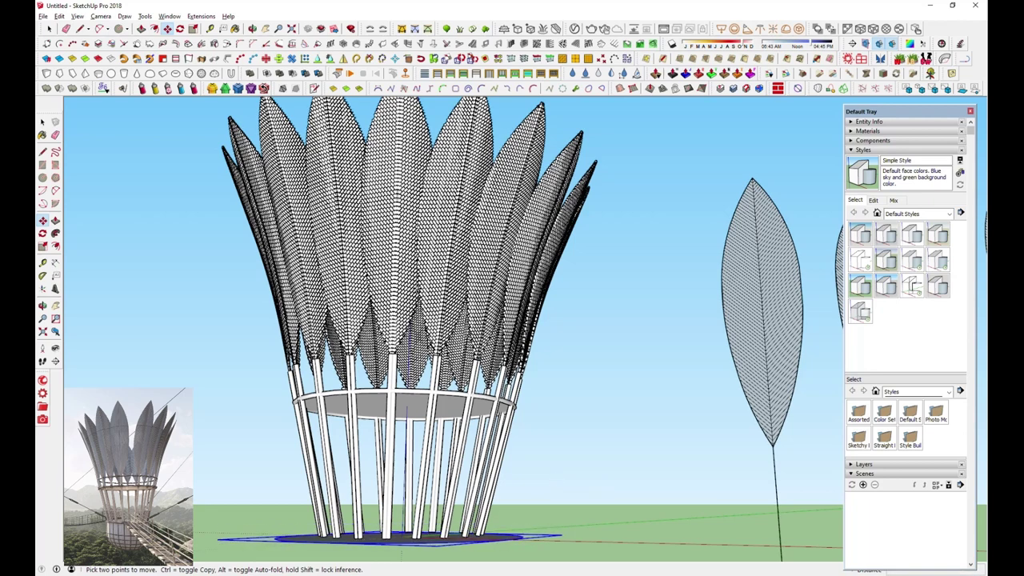
middle_click_drag(272, 30, 500, 492)
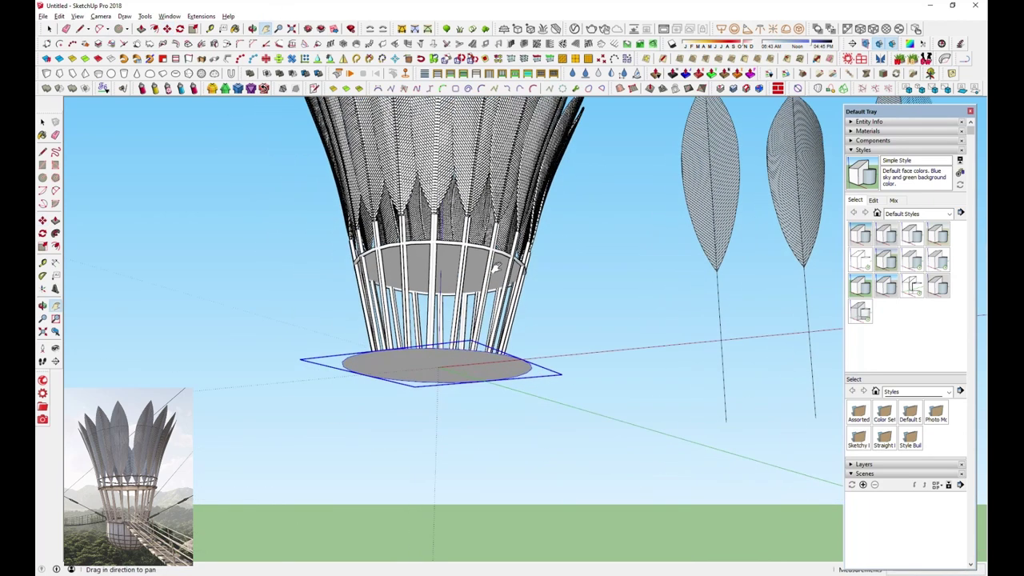
Scale the base disc down so it sits just inside the post bottoms.
key("s")
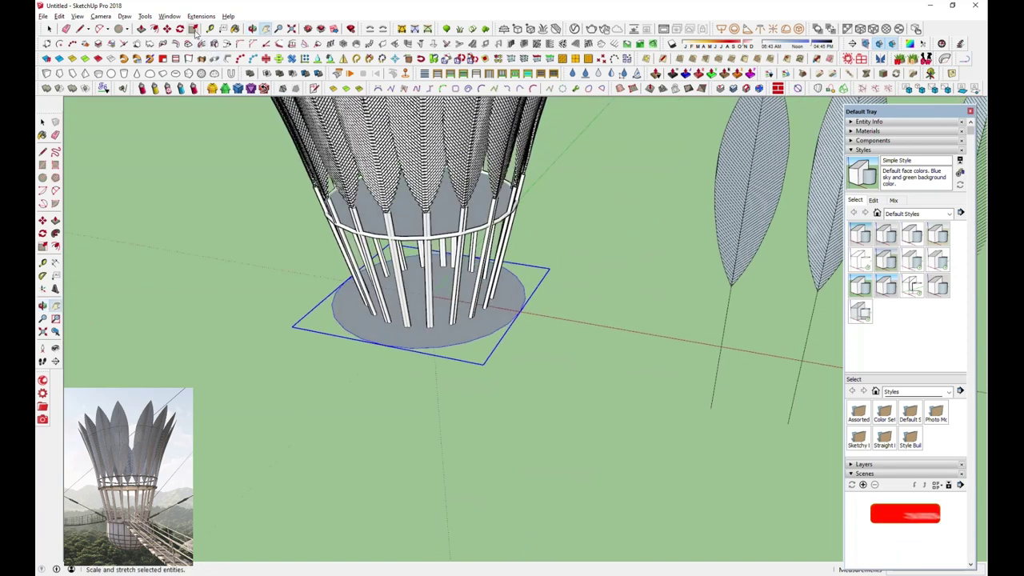
left_click(529, 311)
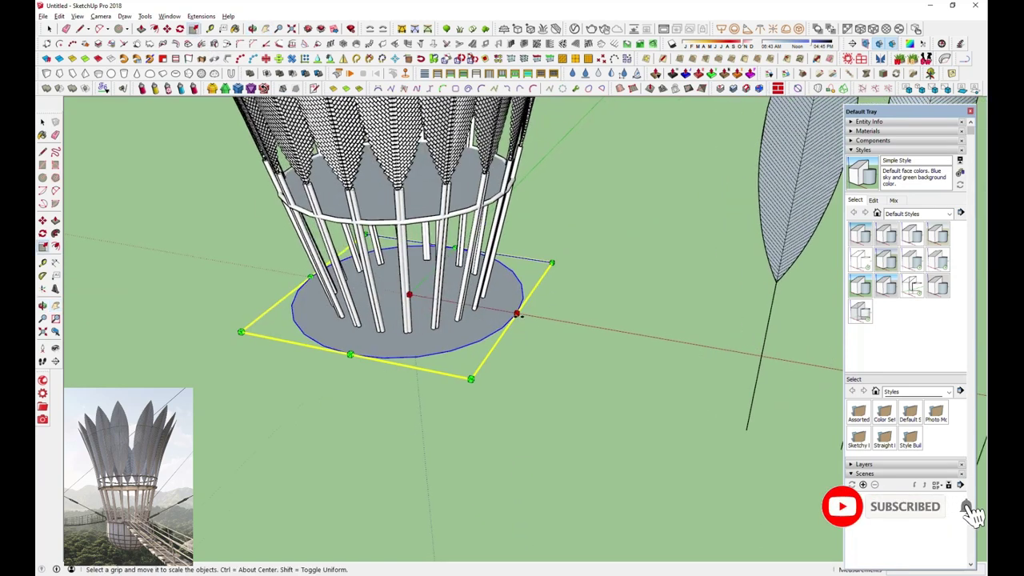
left_click_drag(483, 307, 477, 307)
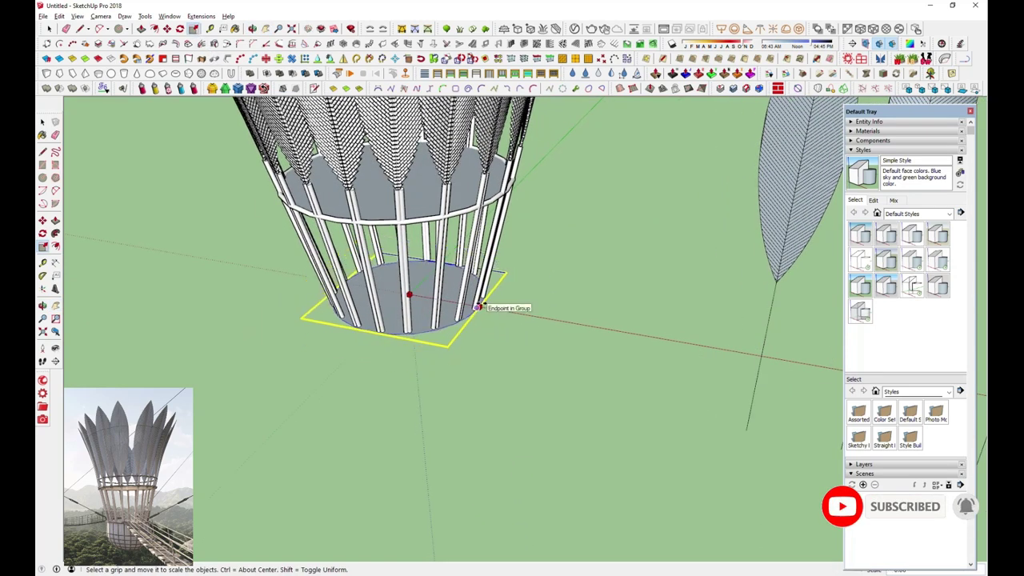
left_click(49, 28)
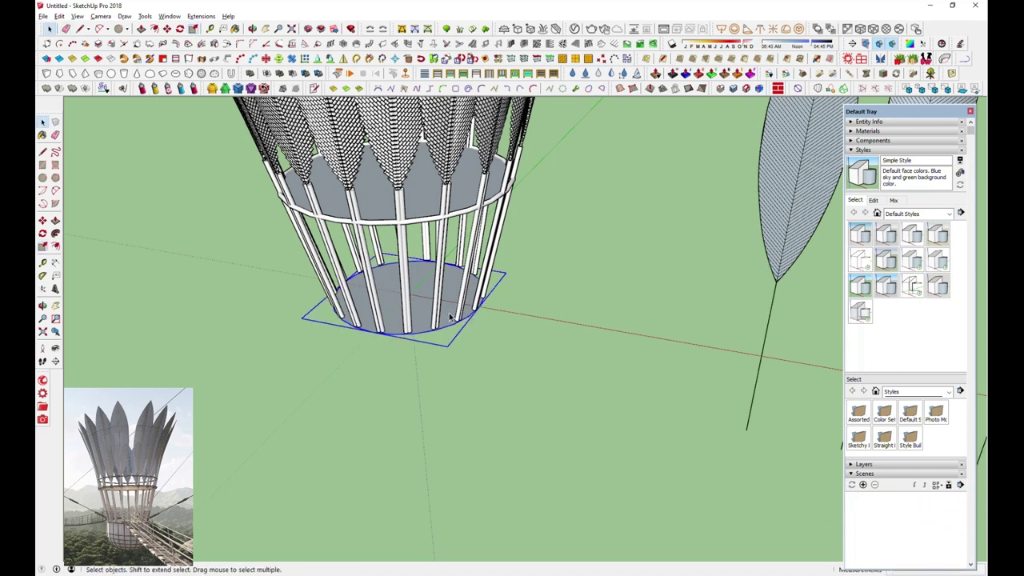
double_click(456, 343)
Push/Pull the circular face under the rods downward into a solid cylinder base.
middle_click_drag(451, 339, 462, 176)
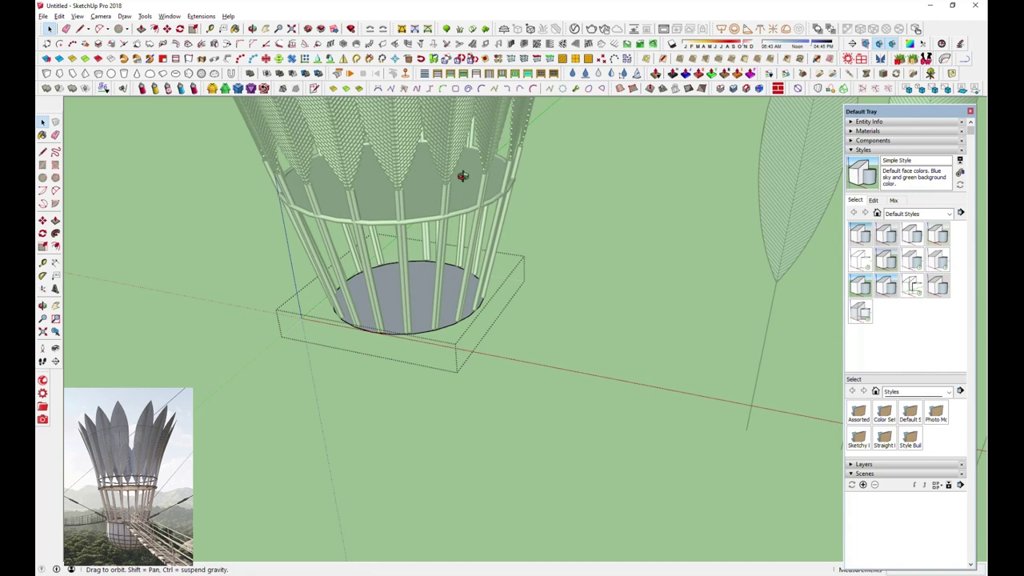
middle_click_drag(469, 137, 469, 133)
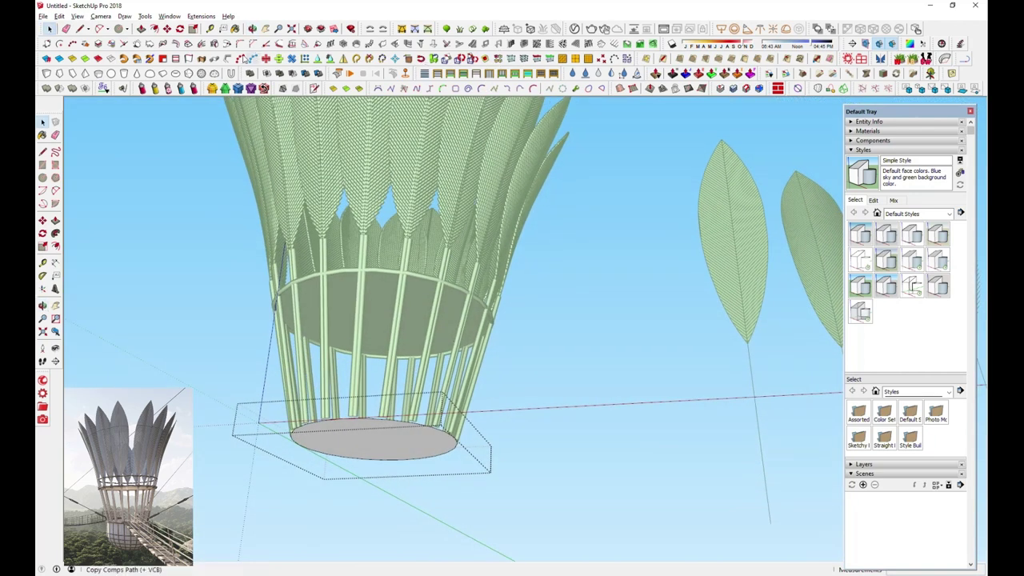
left_click(141, 29)
left_click(393, 438)
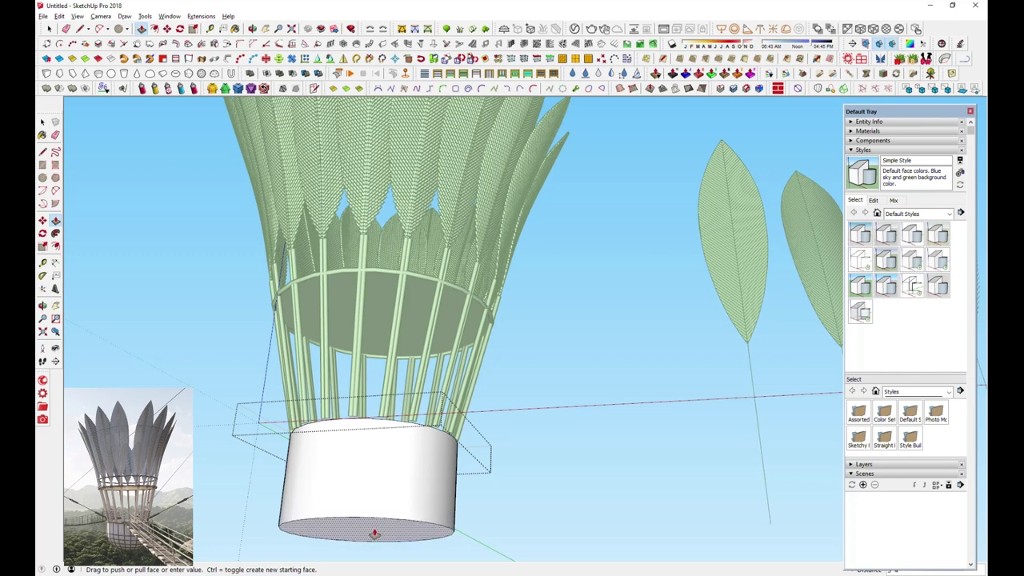
left_click(373, 533)
mouse_move(488, 388)
middle_mouse_down()
mouse_move(347, 498)
mouse_move(415, 447)
mouse_move(464, 256)
middle_mouse_up()
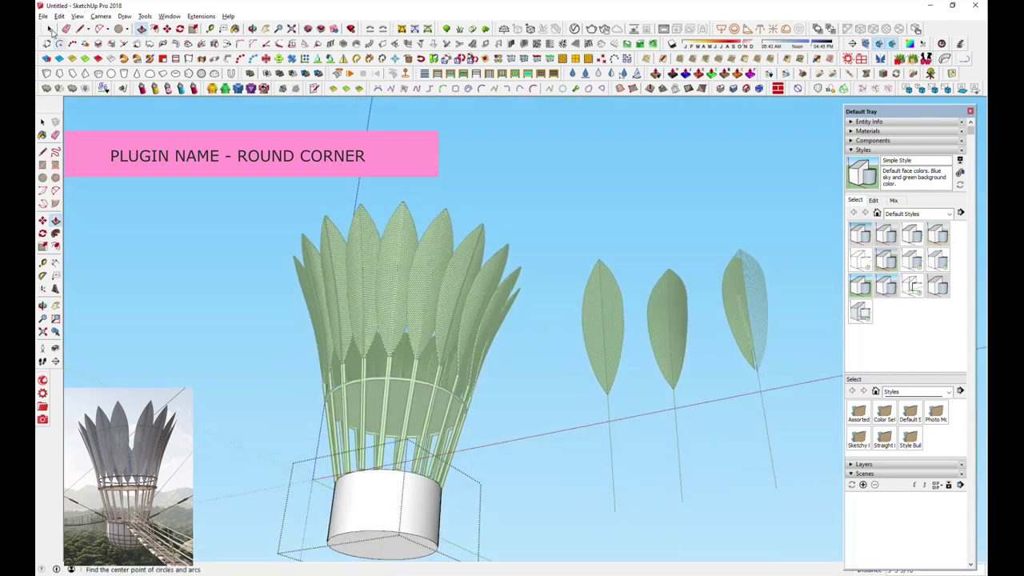
Round off the cylinder's bottom edge with Round Corner into a bowl shape.
left_click(49, 29)
left_click(377, 534)
left_click(401, 29)
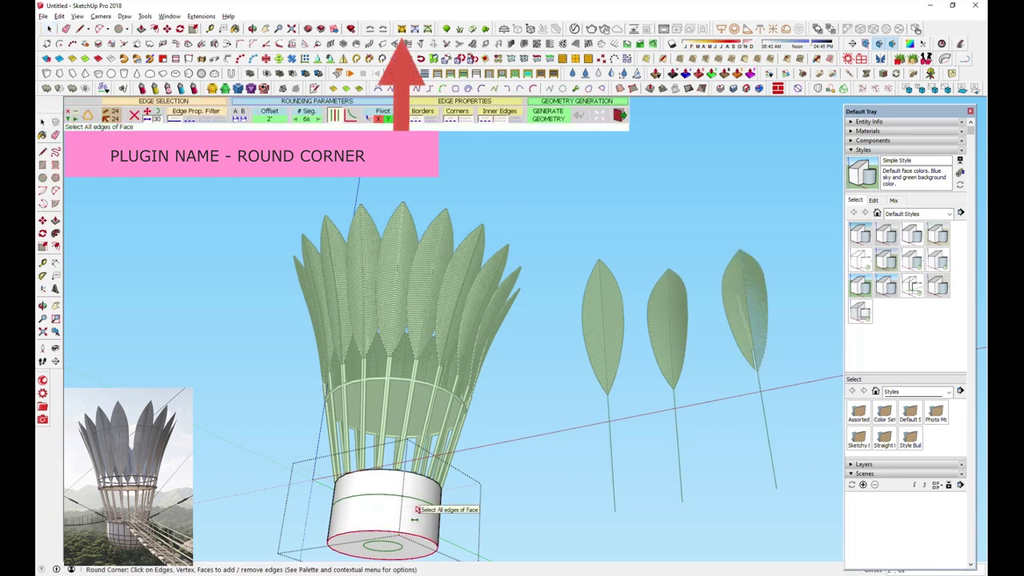
key("Return")
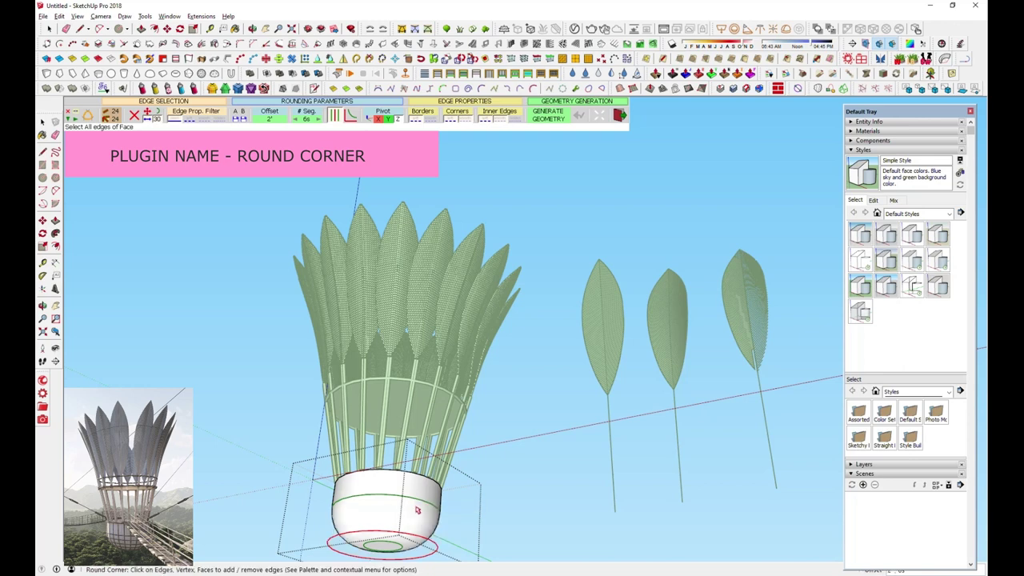
middle_click_drag(442, 488, 482, 479)
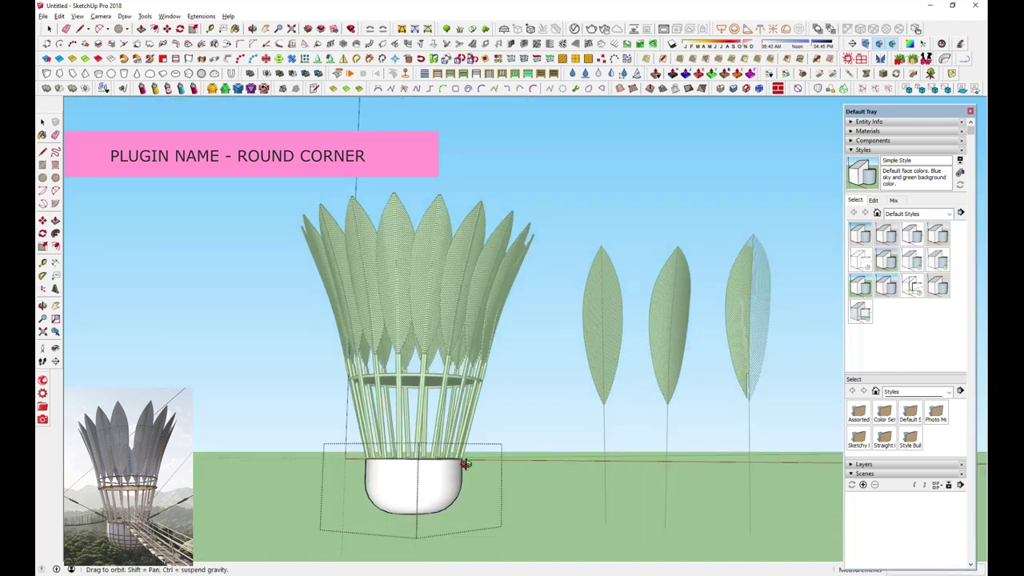
key("space")
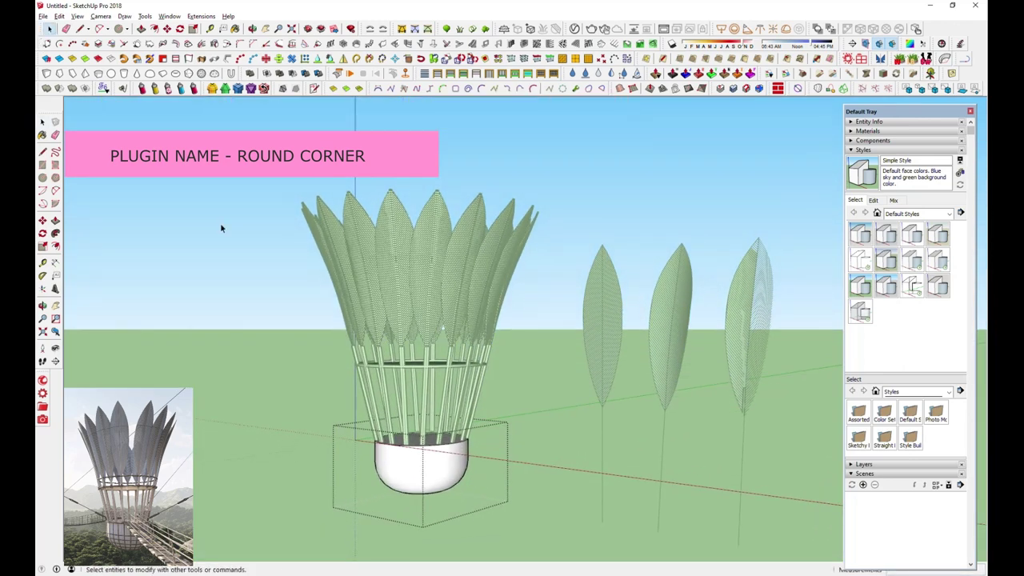
Add a 2-inch diameter tube along the bowl's top rim.
scroll(467, 464, "up", 2)
scroll(427, 498, "up", 2)
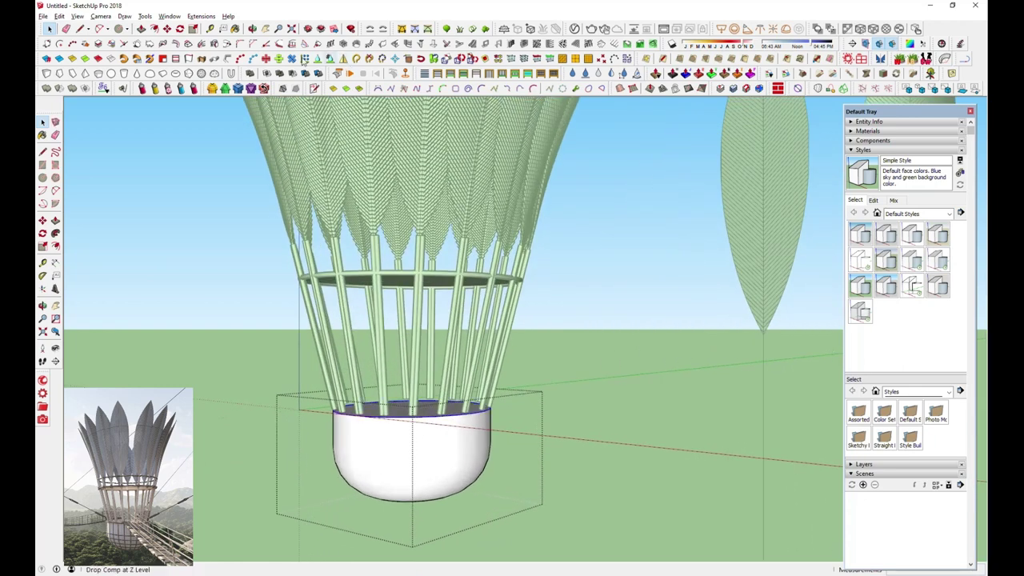
left_click(230, 61)
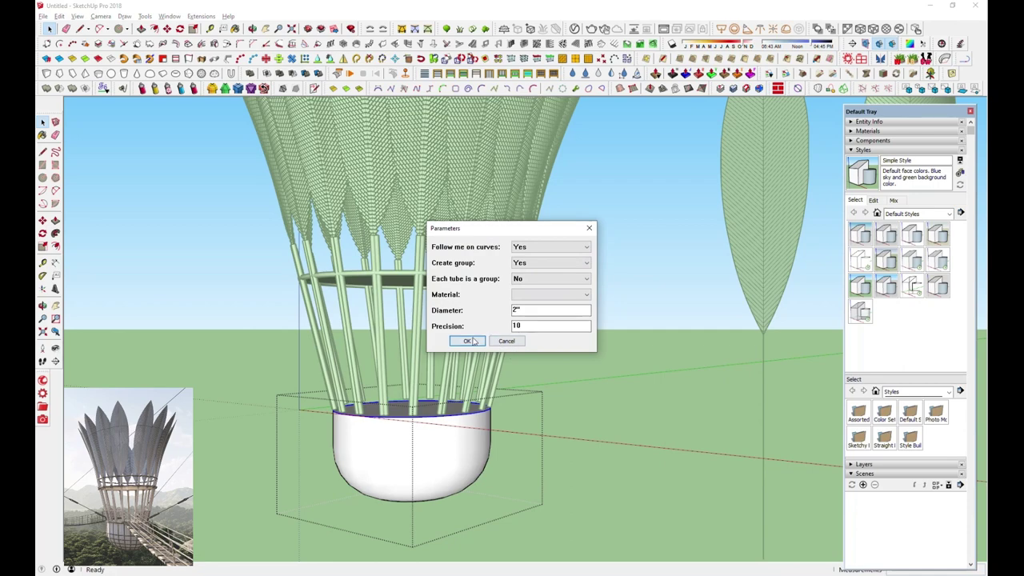
left_click(470, 341)
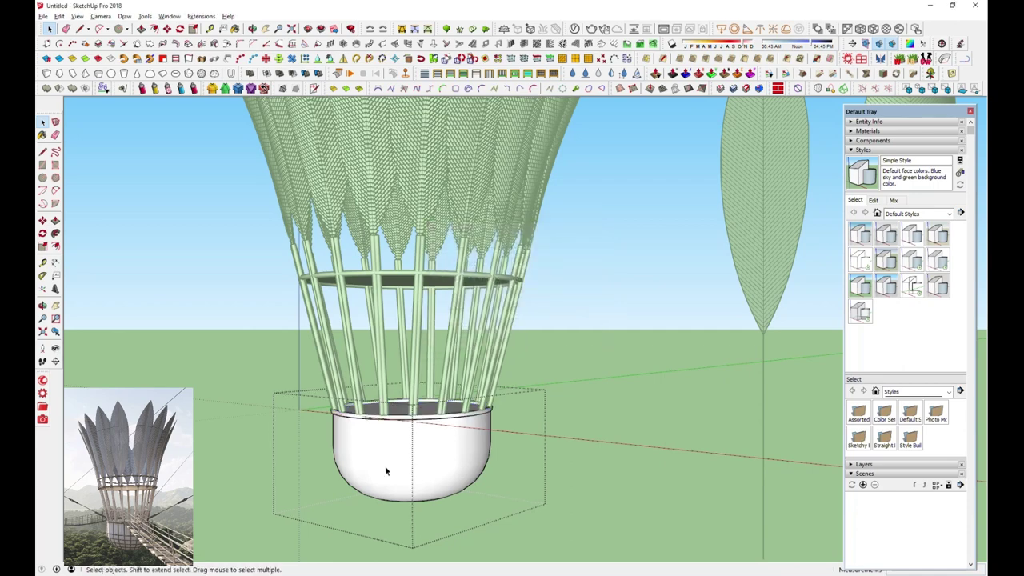
middle_click_drag(384, 470, 392, 418)
scroll(420, 424, "up", 2)
scroll(420, 425, "up", 1)
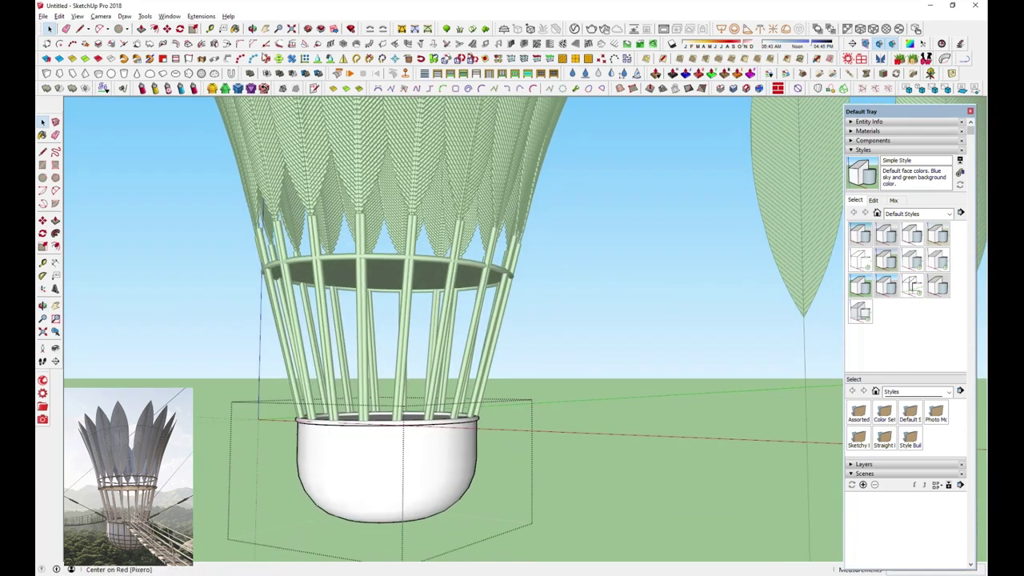
middle_click_drag(413, 406, 444, 285, "shift")
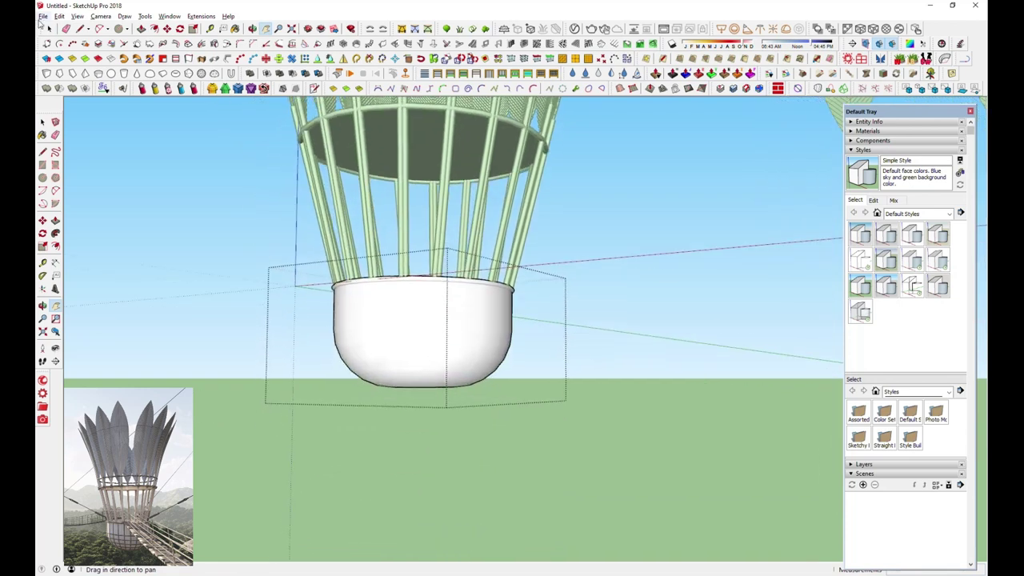
Scale the rounded bowl downward to make it deeper, then clear the selection.
left_click(48, 29)
left_click(389, 341)
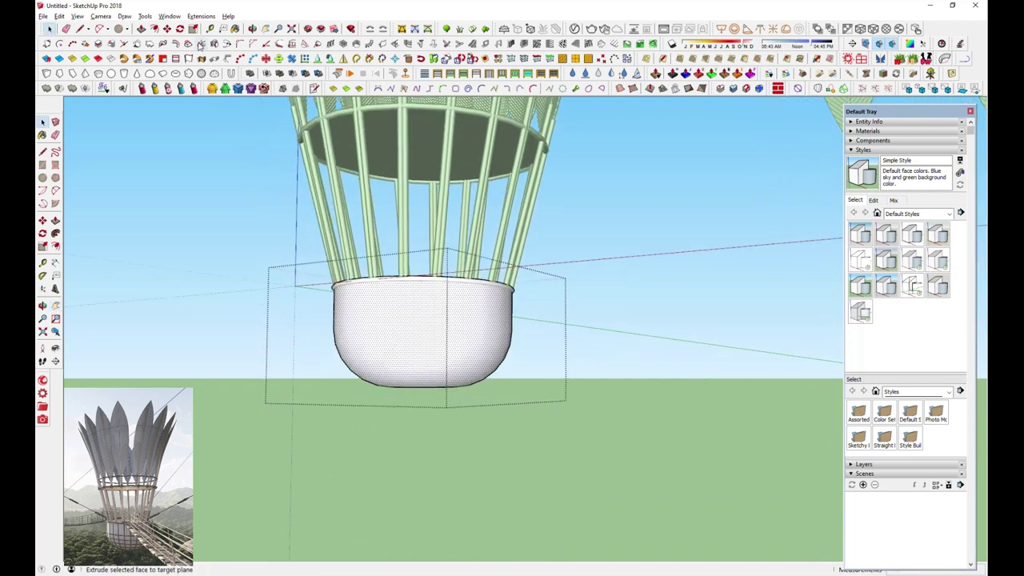
left_click(192, 28)
left_click_drag(424, 387, 423, 398)
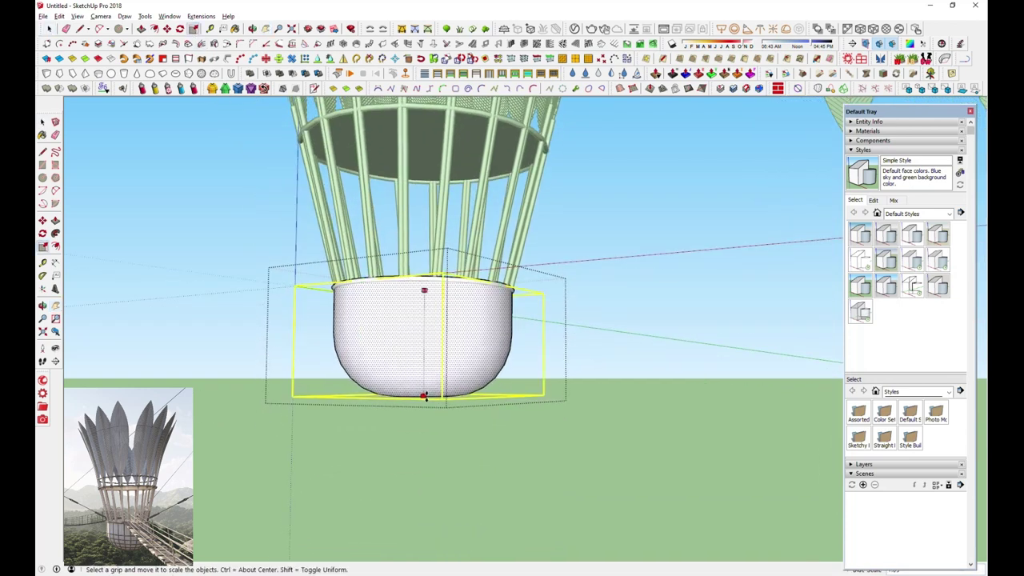
middle_click_drag(460, 367, 395, 418)
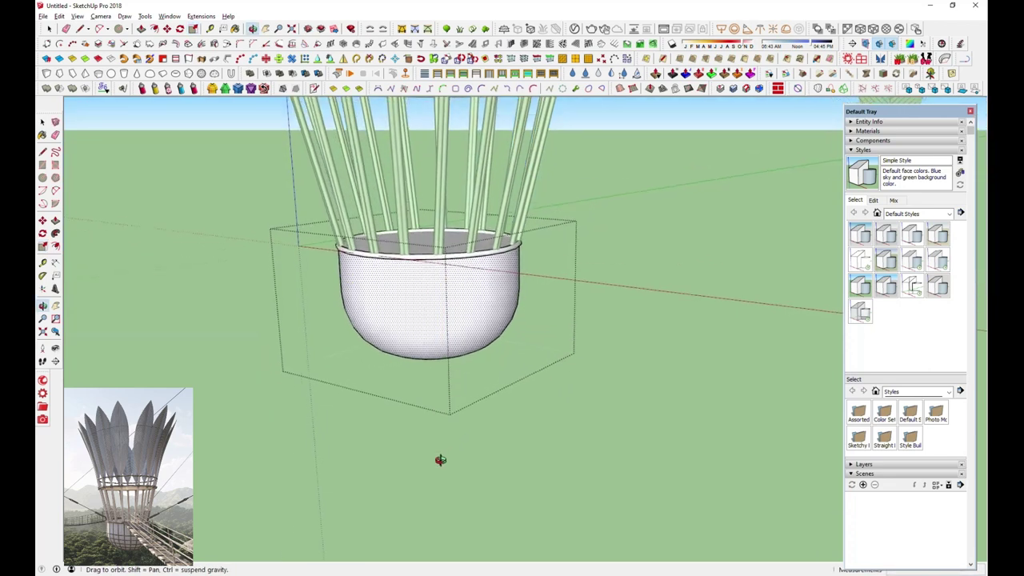
left_click(49, 29)
left_click(377, 509)
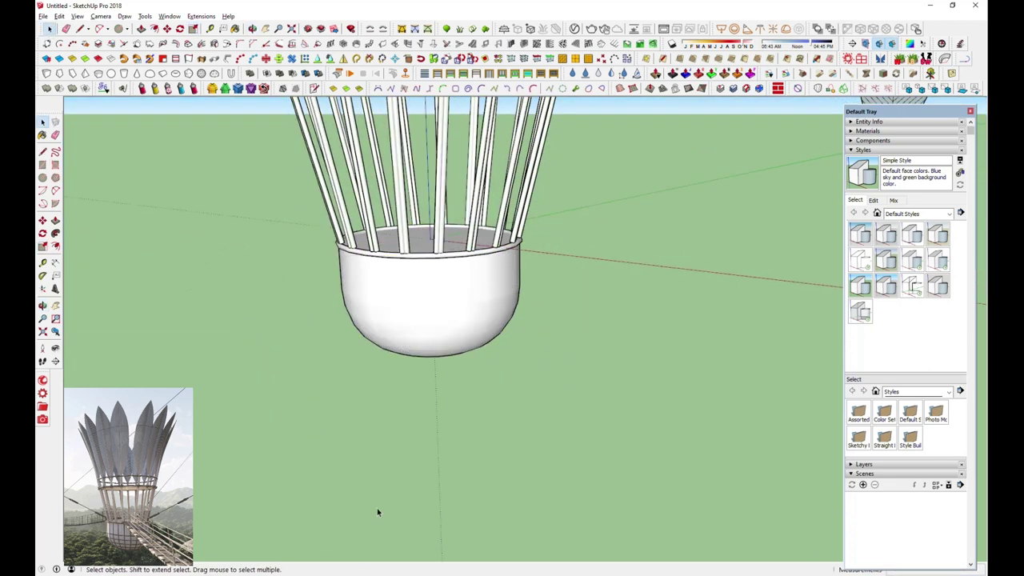
scroll(377, 509, "up", 1)
scroll(376, 509, "up", 2)
scroll(377, 508, "down", 2)
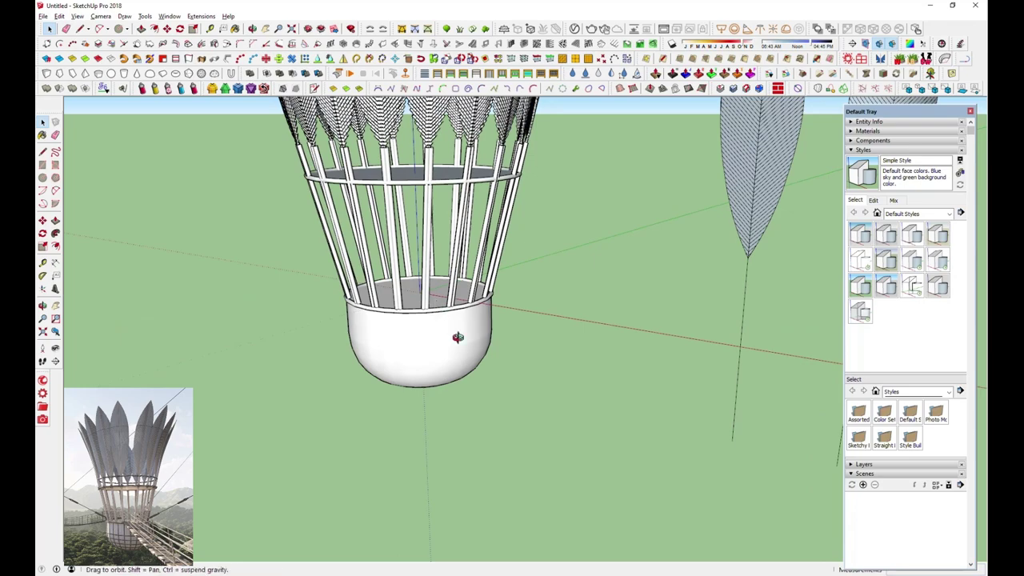
mouse_move(456, 336)
middle_mouse_down()
mouse_move(478, 449)
mouse_move(439, 242)
mouse_move(772, 245)
mouse_move(654, 573)
mouse_move(346, 262)
middle_mouse_up()
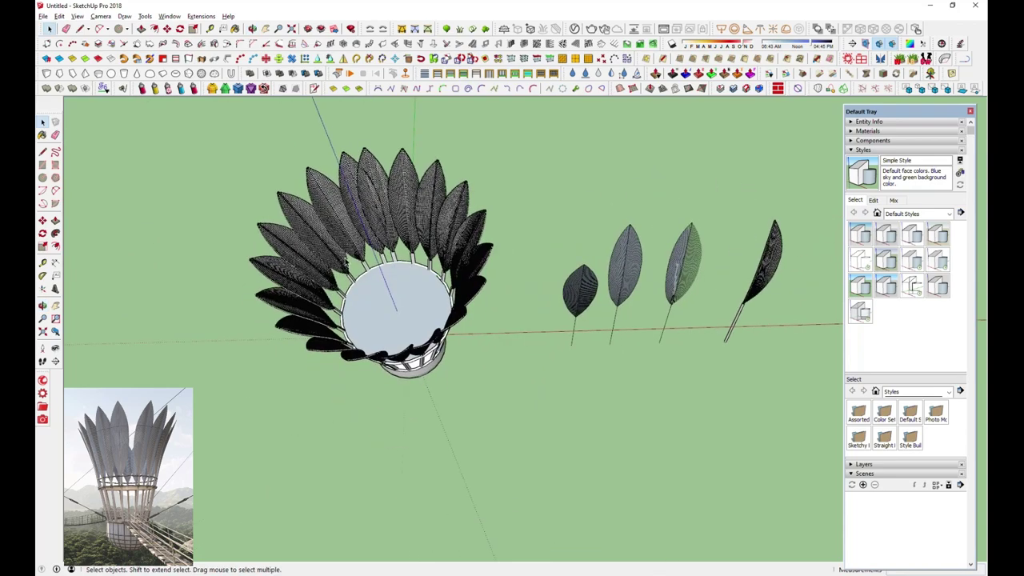
scroll(345, 262, "up", 3)
mouse_move(425, 425)
middle_mouse_down()
mouse_move(401, 372)
mouse_move(388, 180)
middle_mouse_up()
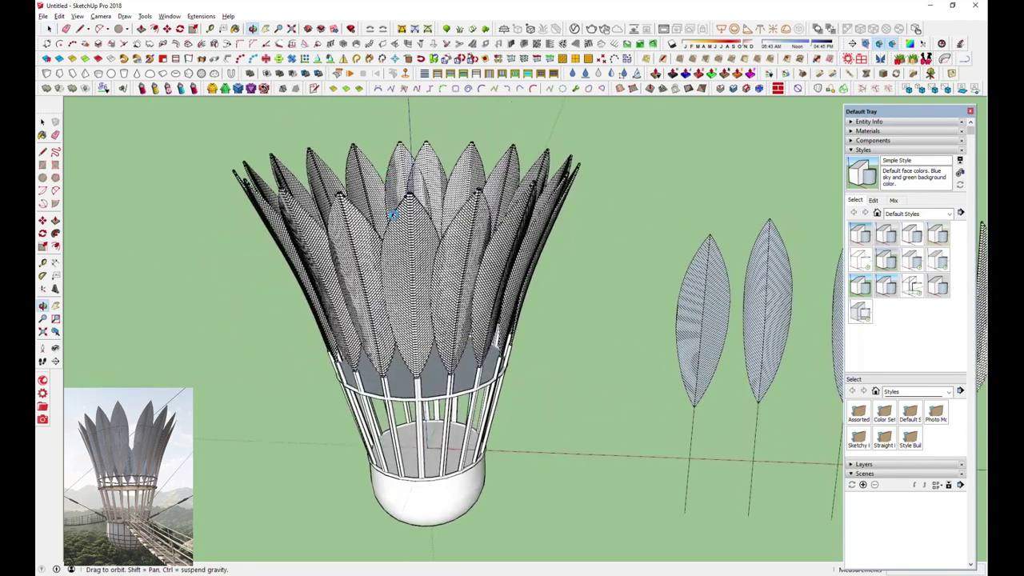
middle_click_drag(438, 344, 439, 348)
scroll(443, 398, "up", 3)
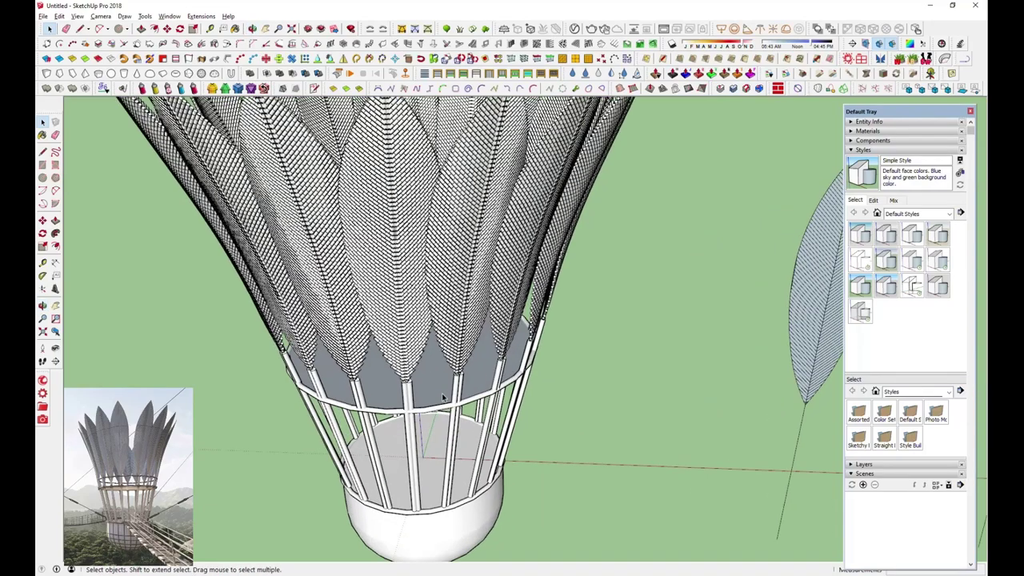
left_click(438, 397)
Copy the tube-ringed disc up the blue axis to where the feathers meet the rods.
middle_click_drag(438, 398, 407, 394)
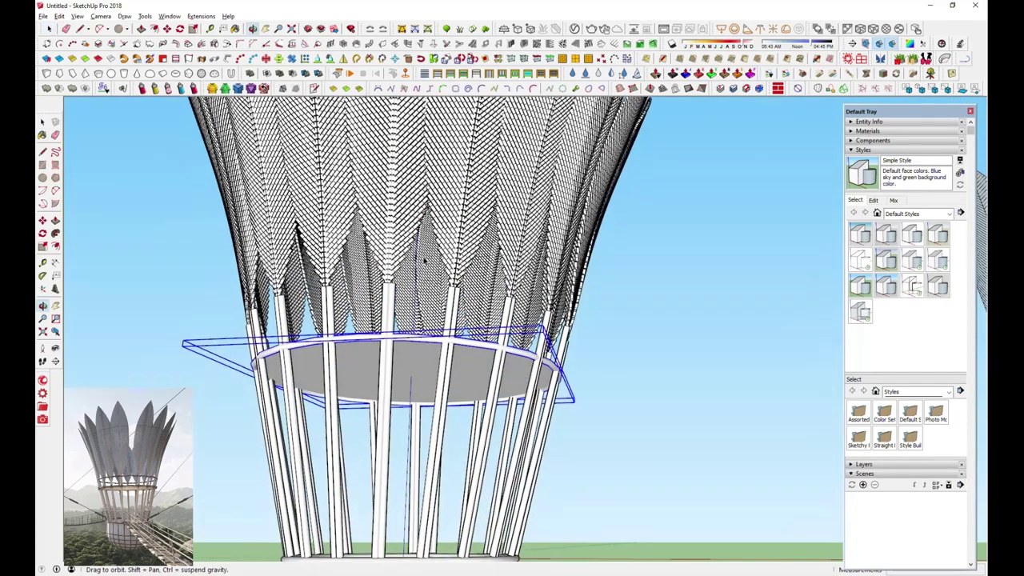
scroll(407, 393, "down", 2)
left_click_drag(399, 429, 400, 436)
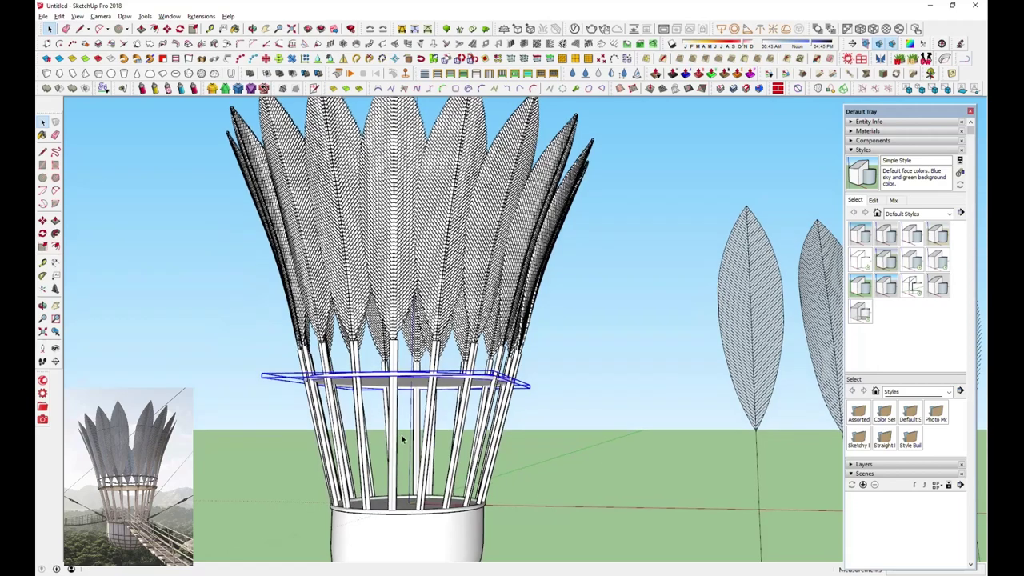
left_click(166, 28)
key("ctrl")
left_click(587, 445)
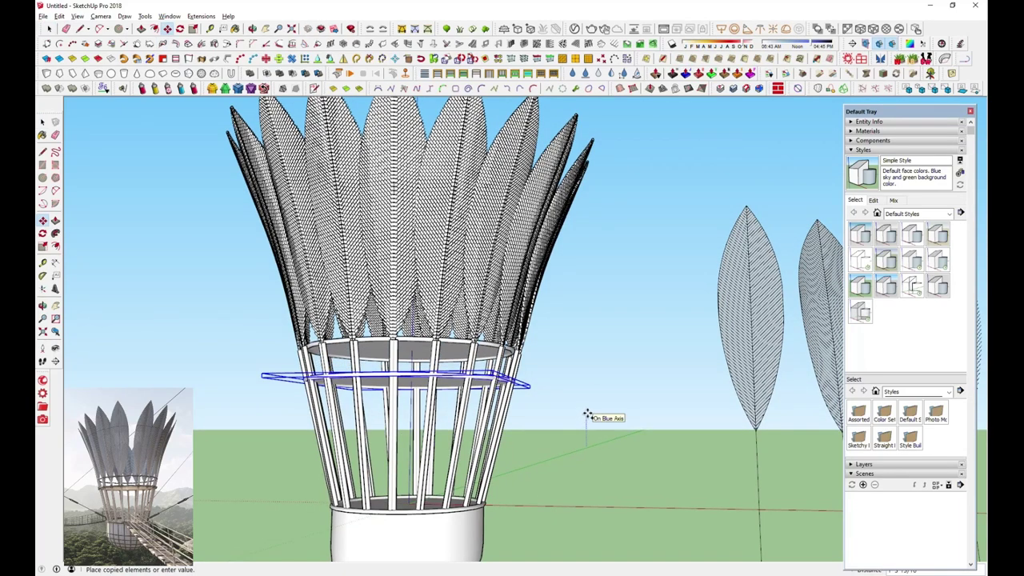
left_click(516, 386)
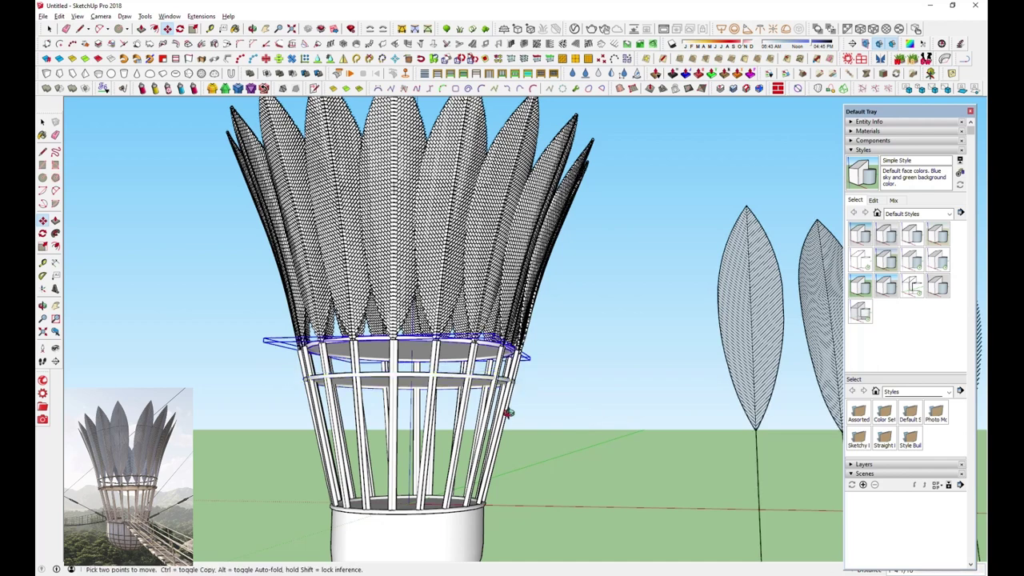
middle_click_drag(509, 475, 512, 486)
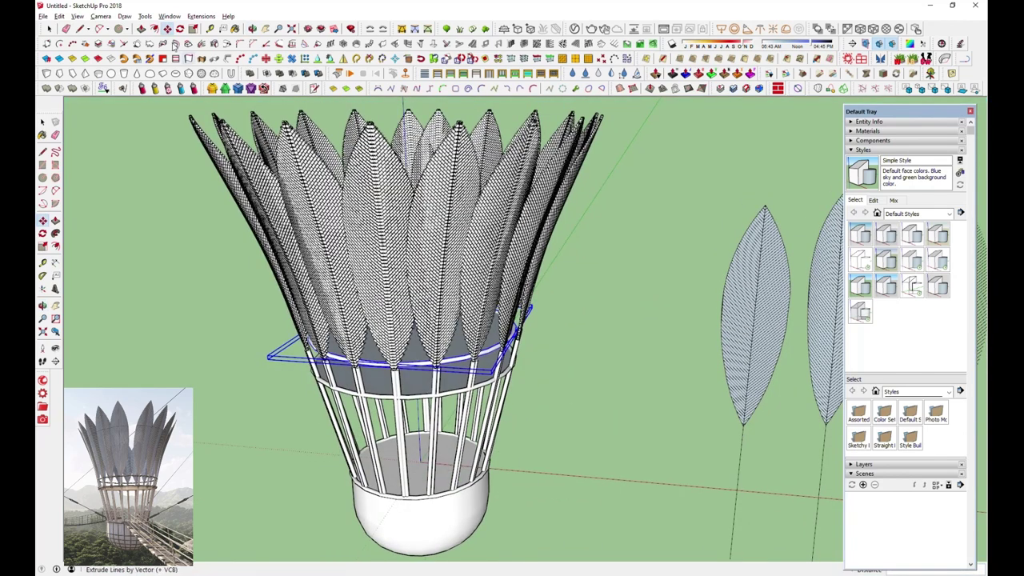
left_click(193, 29)
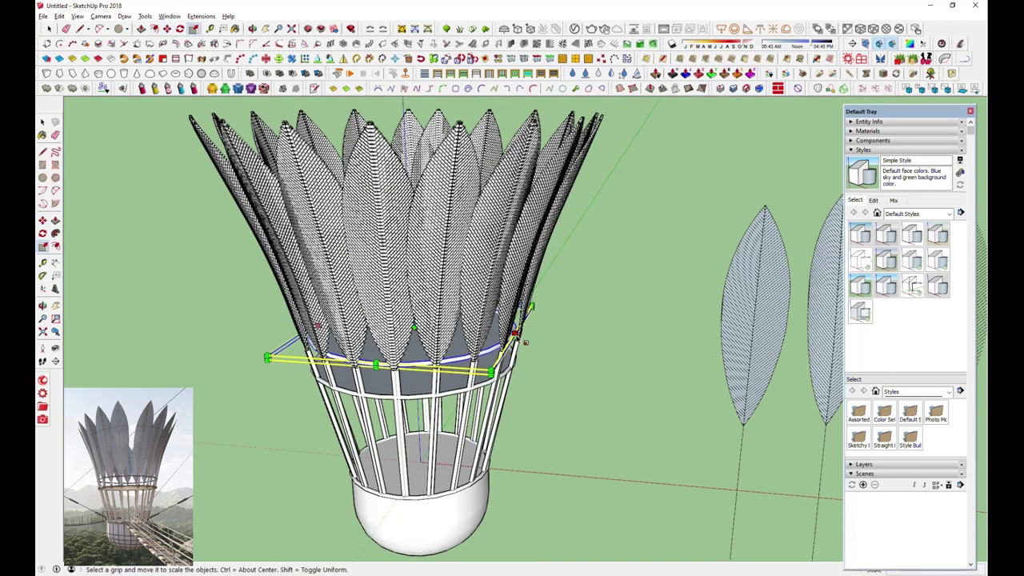
scroll(526, 342, "up", 2)
scroll(519, 336, "up", 2)
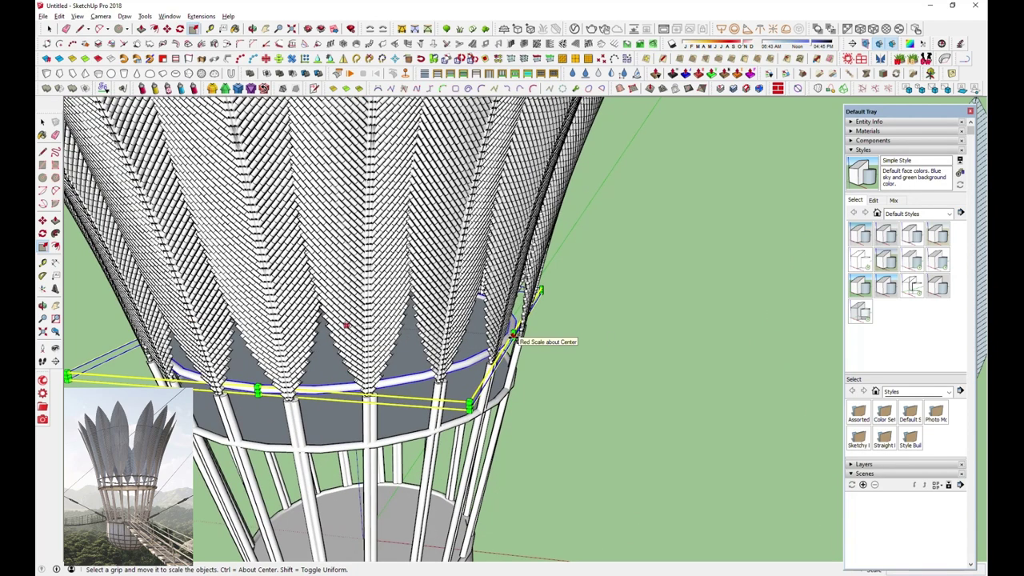
Enlarge the copied ring to meet the feathers and delete its tube, keeping the path curve.
left_click_drag(520, 335, 524, 336)
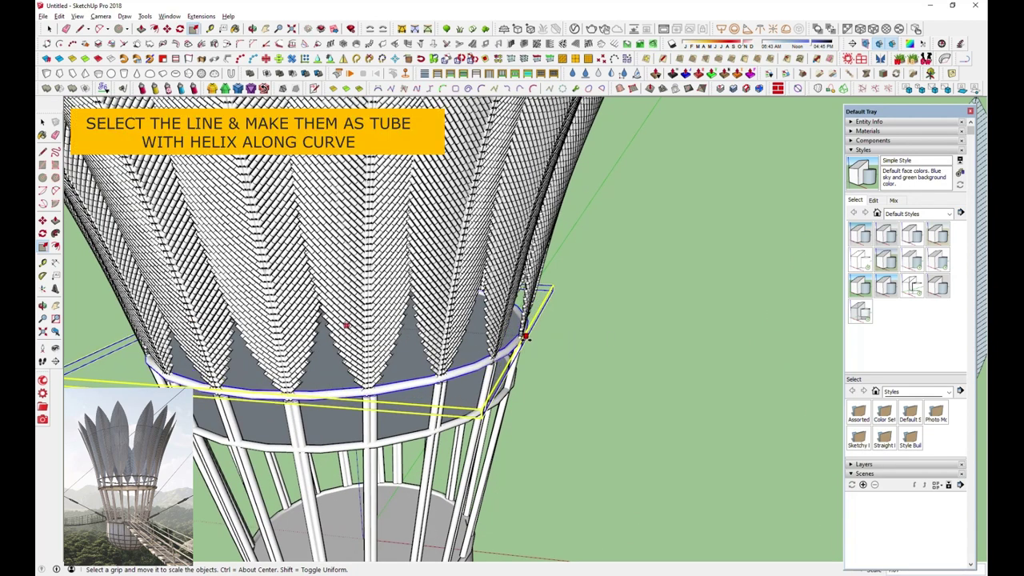
key("space")
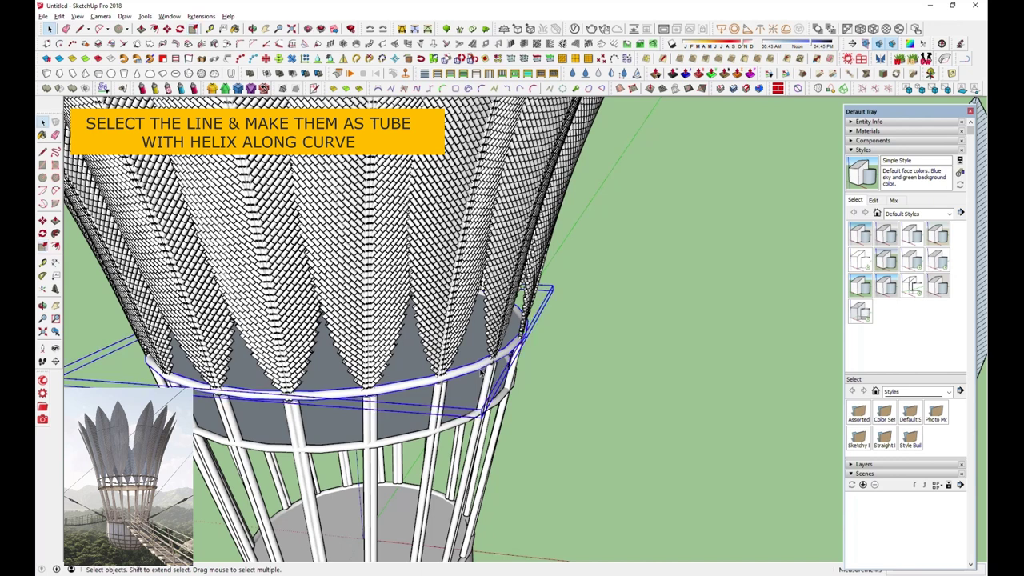
double_click(475, 369)
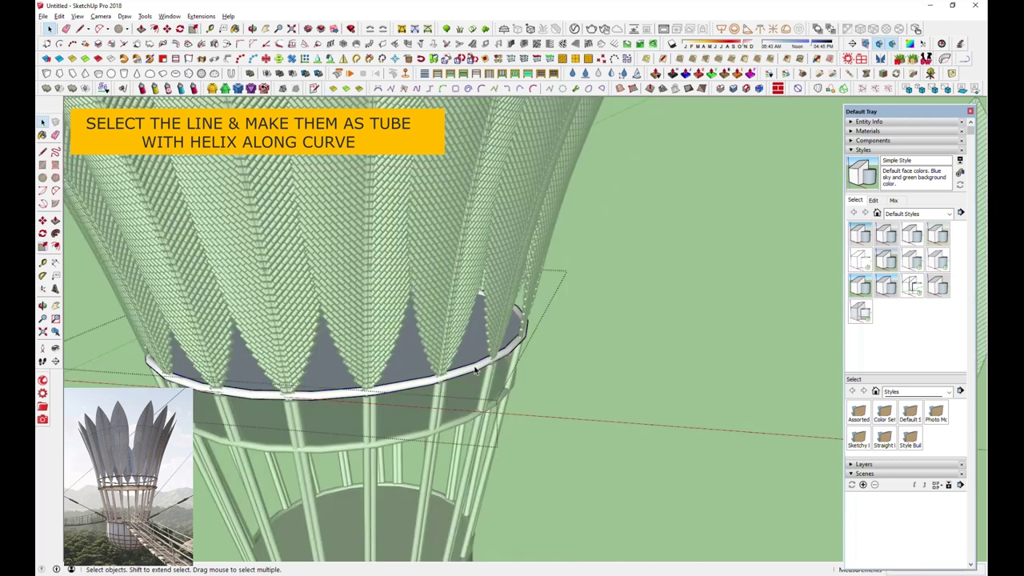
left_click(475, 369)
key("Delete")
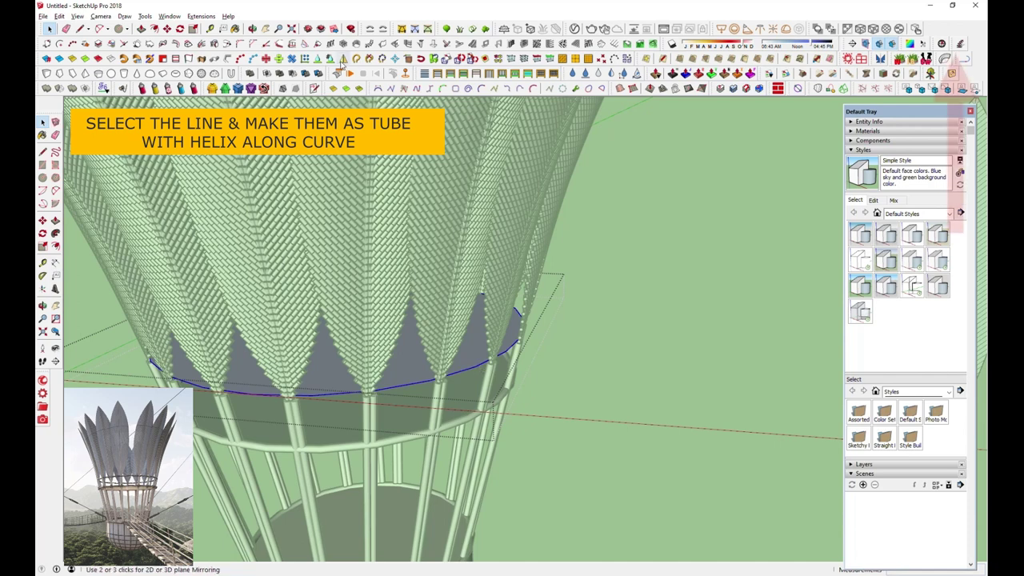
Test a Helix along curve on the ring line, then undo it.
left_click(961, 45)
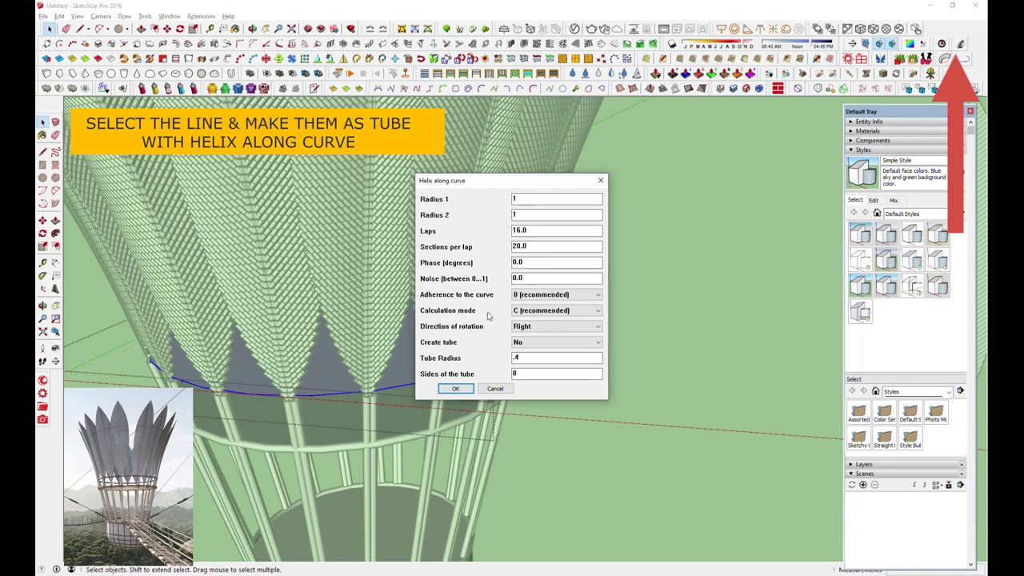
left_click(454, 390)
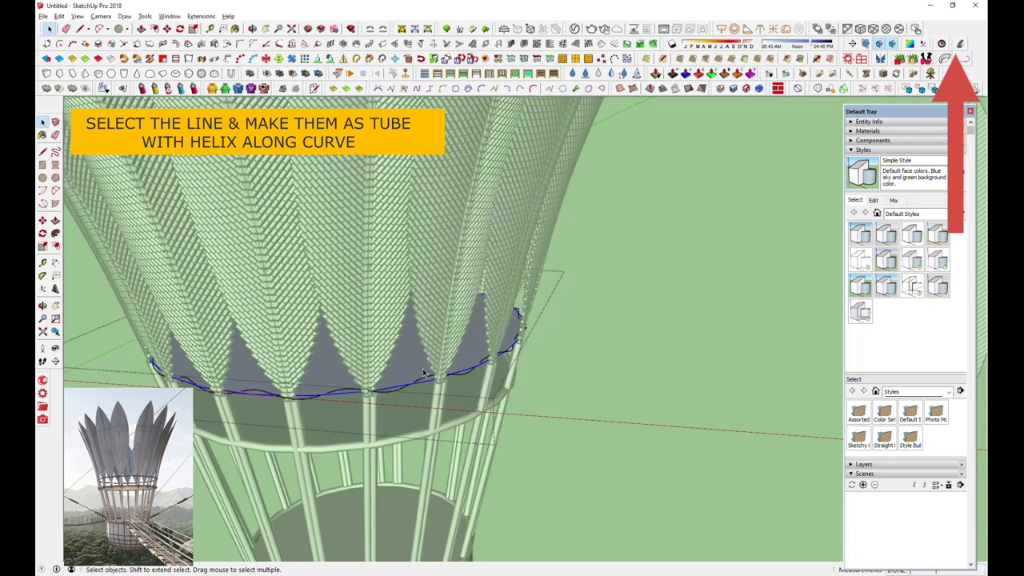
scroll(424, 373, "up", 1)
scroll(423, 373, "up", 2)
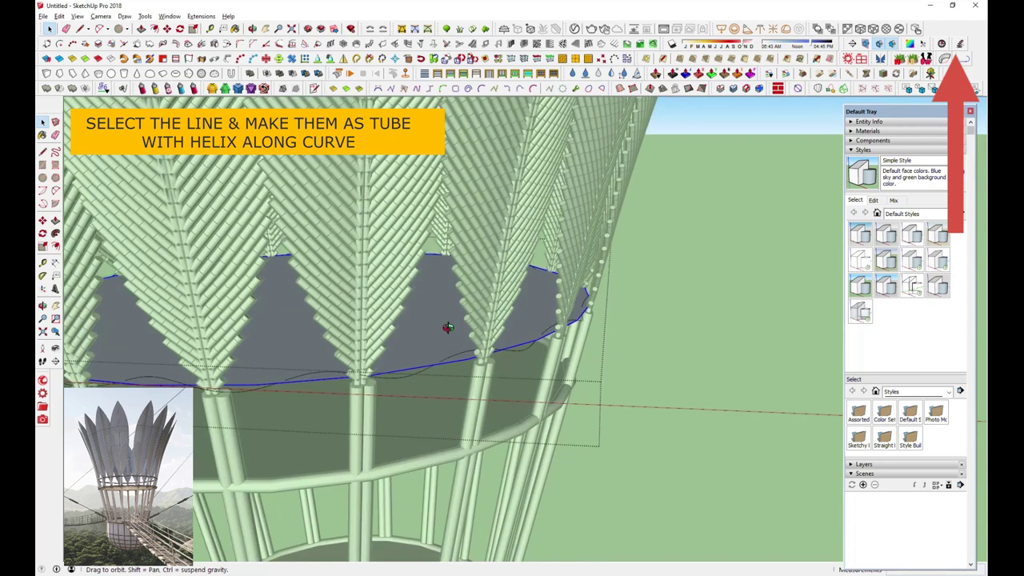
middle_click_drag(446, 327, 562, 294)
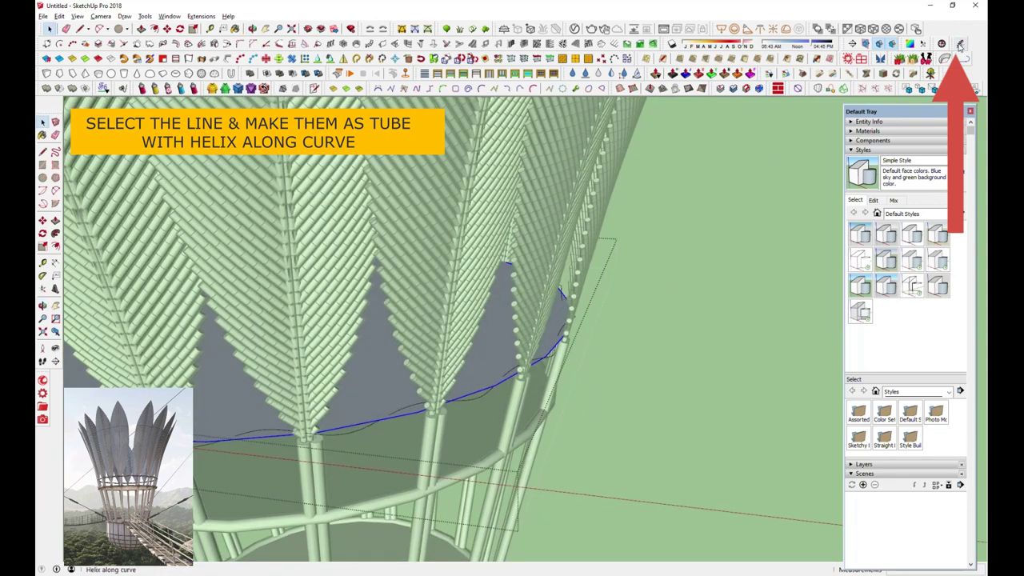
key("ctrl+z")
Wrap the ring curve in four twisted helix tubes with a 3/8-inch tube radius.
left_click(959, 43)
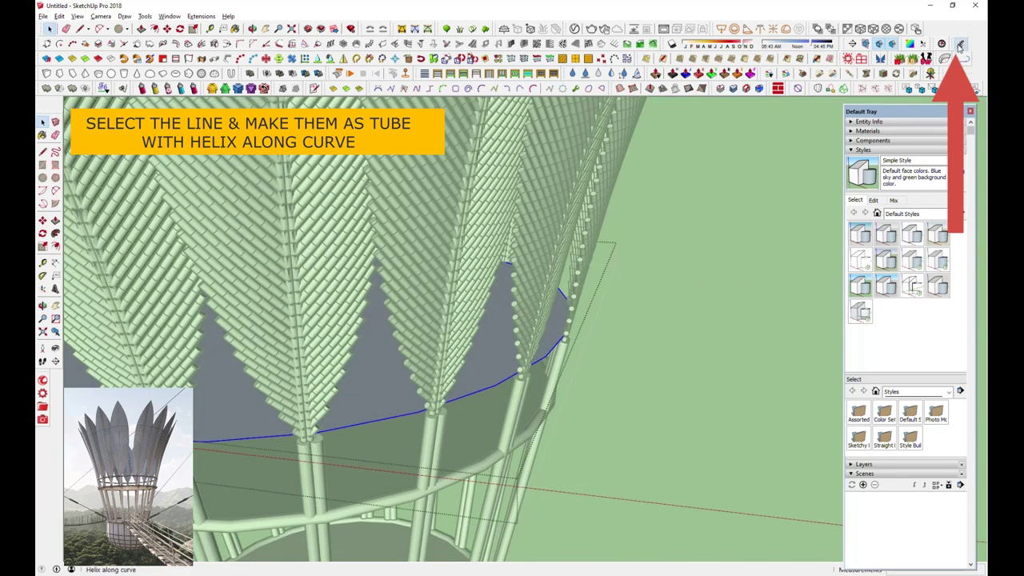
left_click(524, 344)
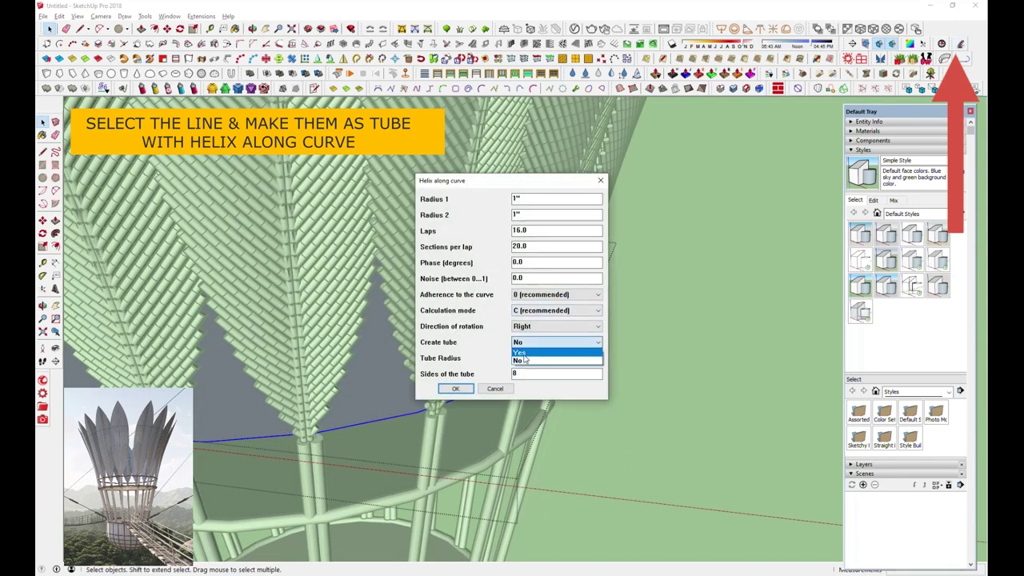
left_click(520, 362)
left_click(460, 389)
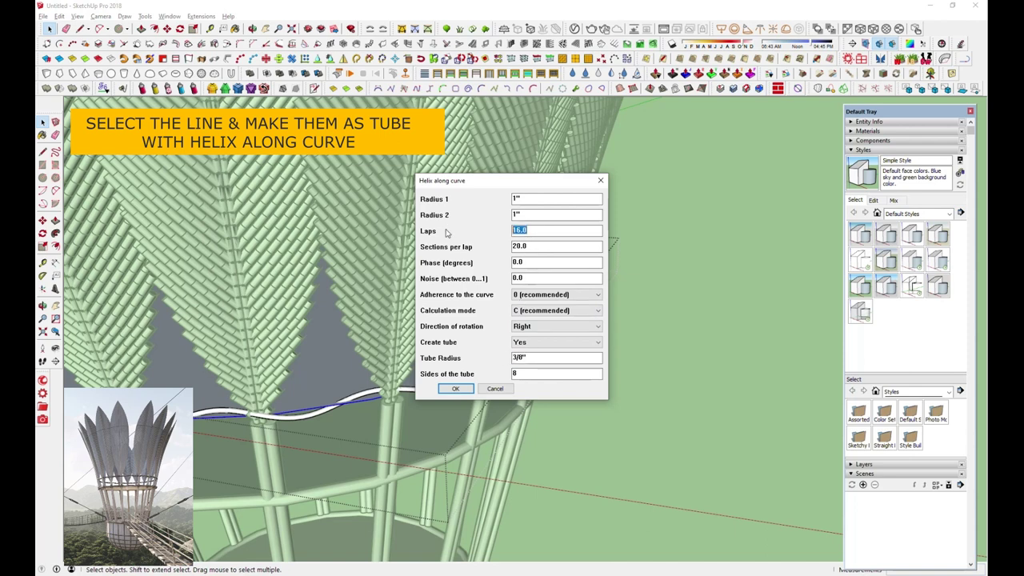
left_click(556, 230)
type("30")
left_click(455, 389)
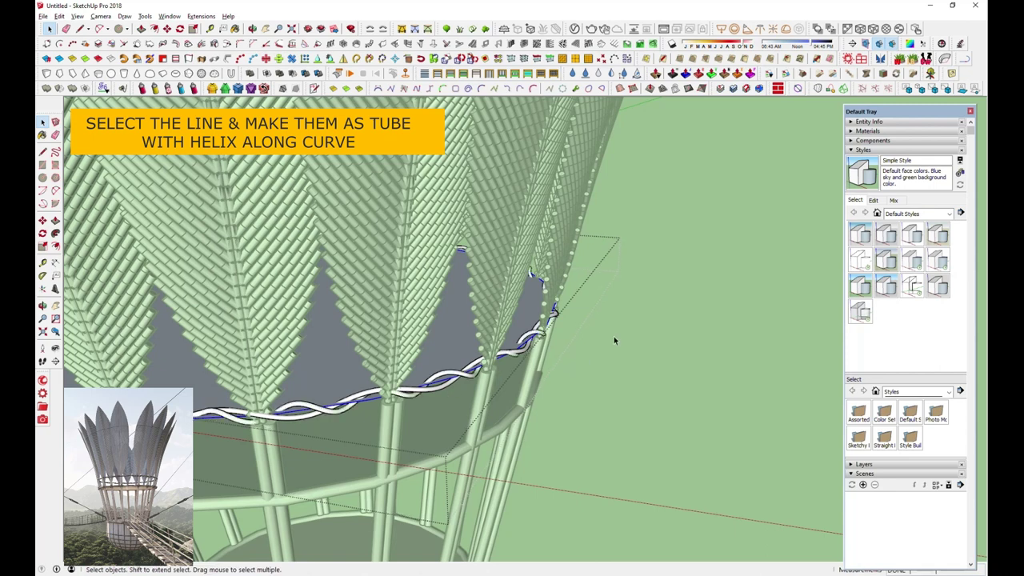
left_click(959, 44)
type("25")
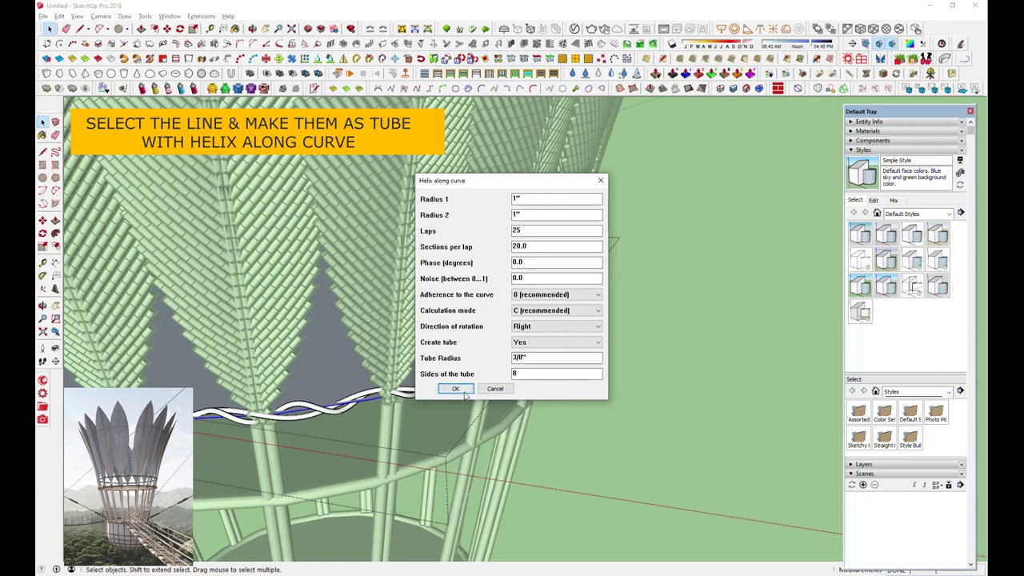
left_click(455, 388)
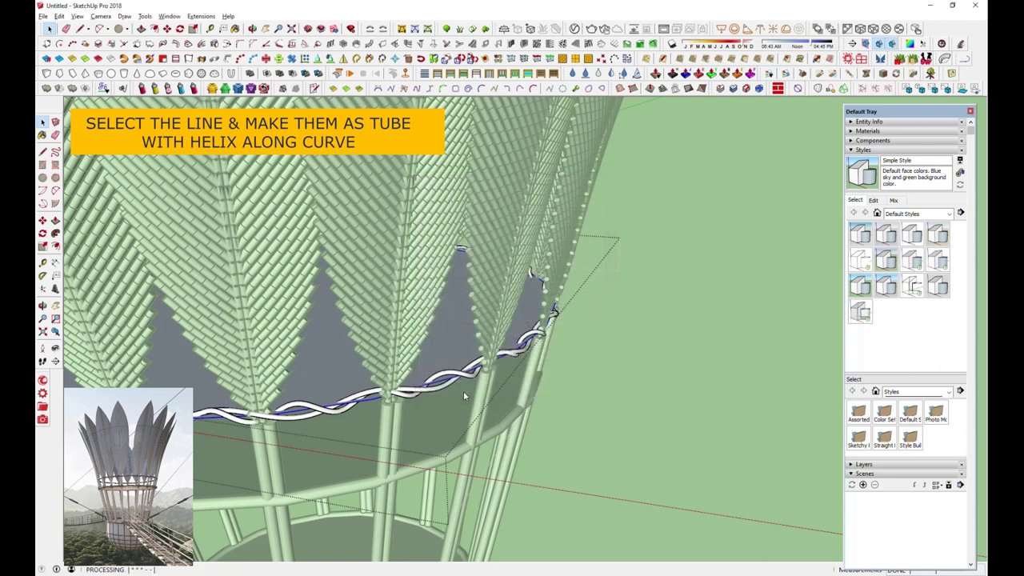
left_click(960, 45)
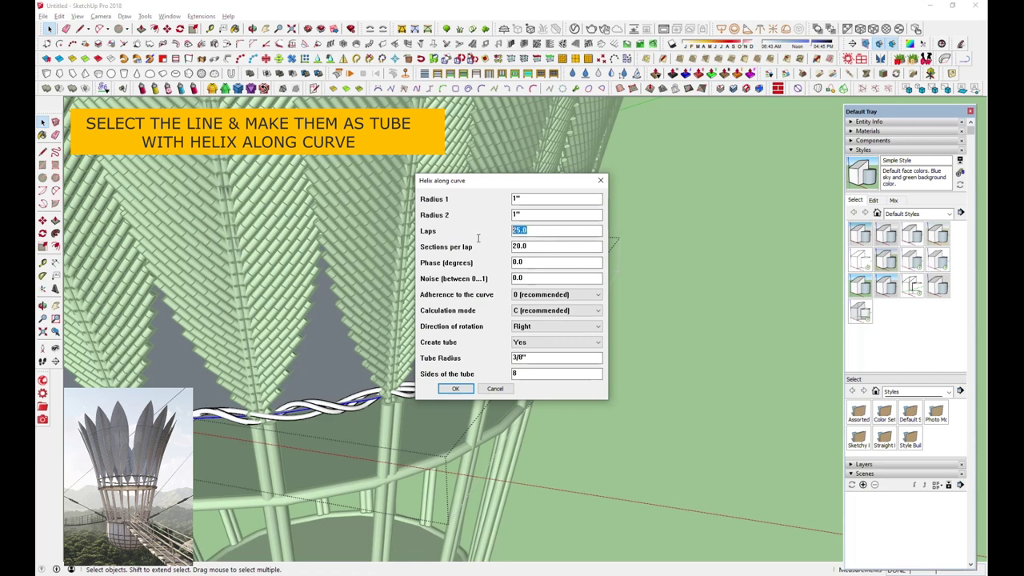
left_click(456, 388)
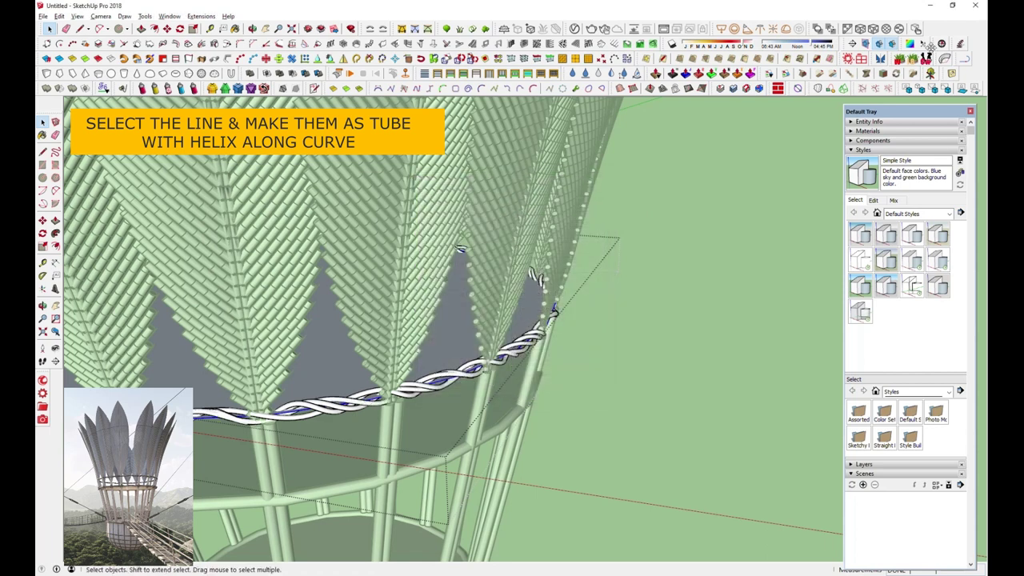
left_click(960, 44)
type("17")
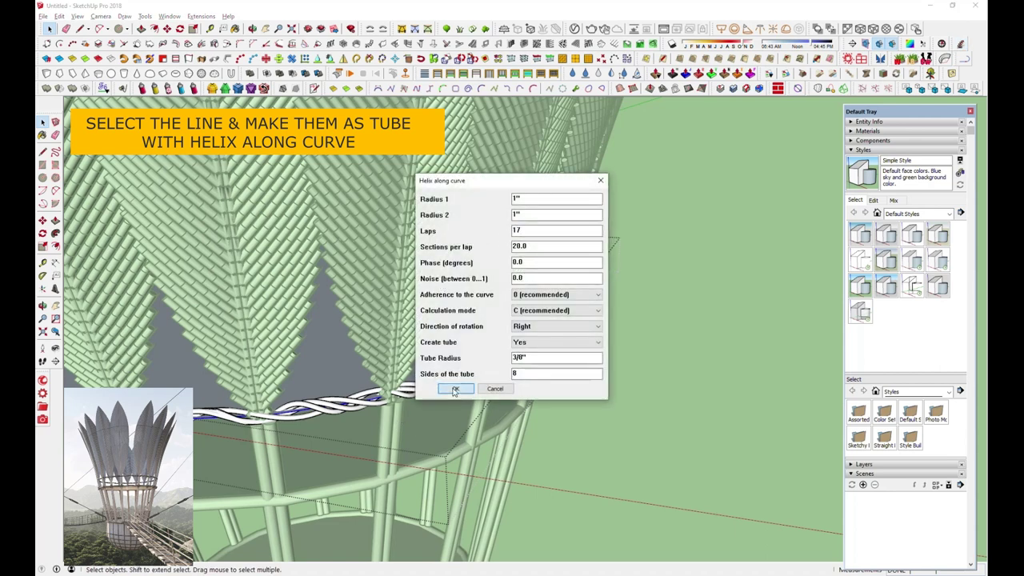
left_click(453, 388)
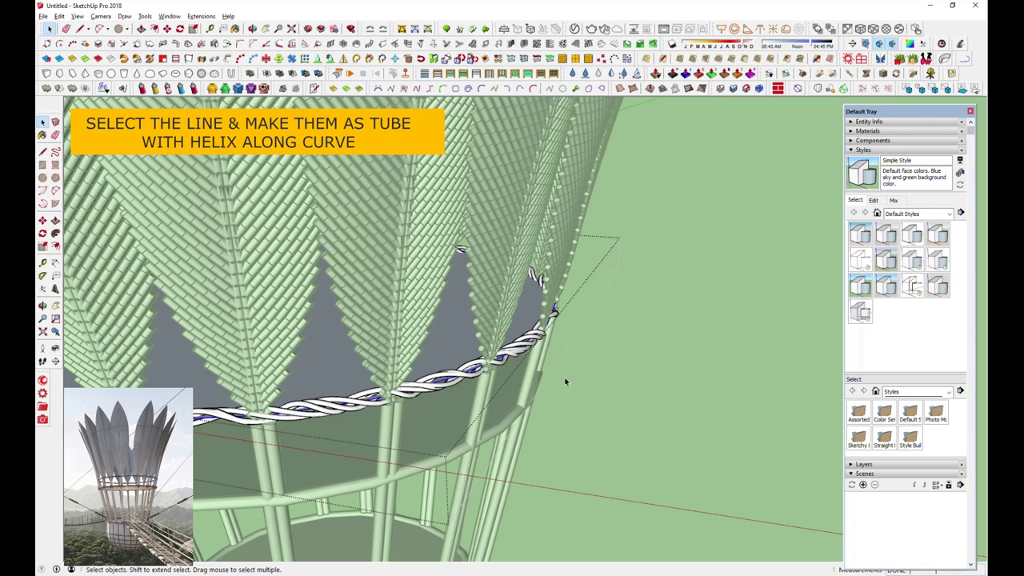
Delete the dark triangular faces above the twisted ring inside its group.
middle_click_drag(574, 359, 557, 298)
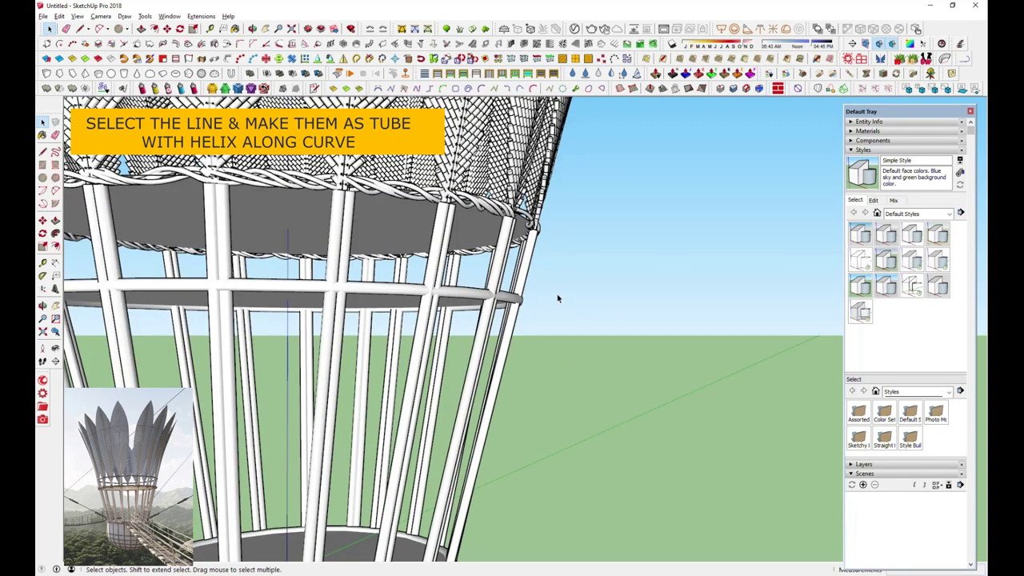
scroll(557, 298, "down", 5)
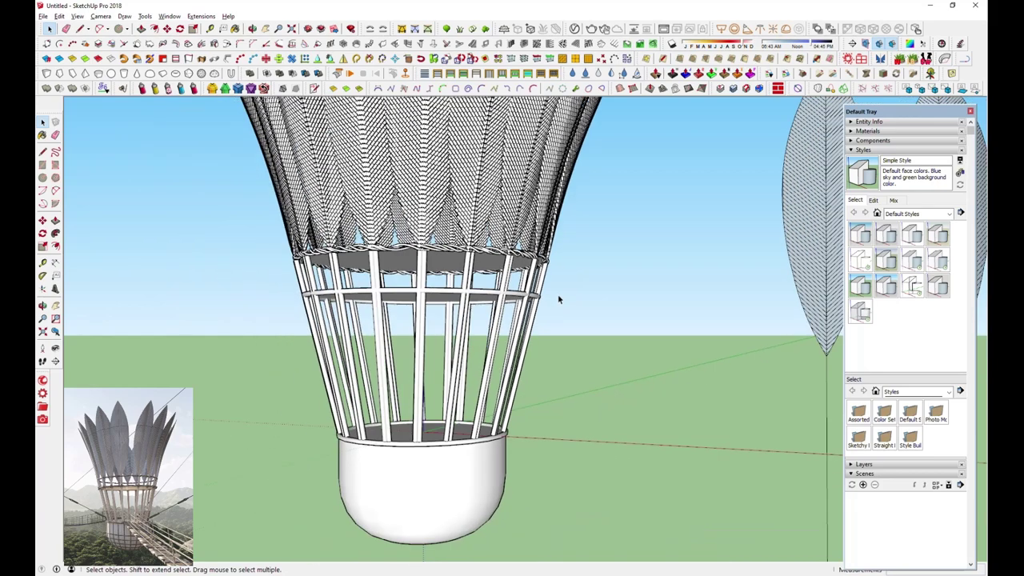
mouse_move(557, 298)
middle_mouse_down()
mouse_move(464, 322)
mouse_move(450, 459)
mouse_move(452, 373)
mouse_move(475, 343)
middle_mouse_up()
scroll(485, 305, "up", 2)
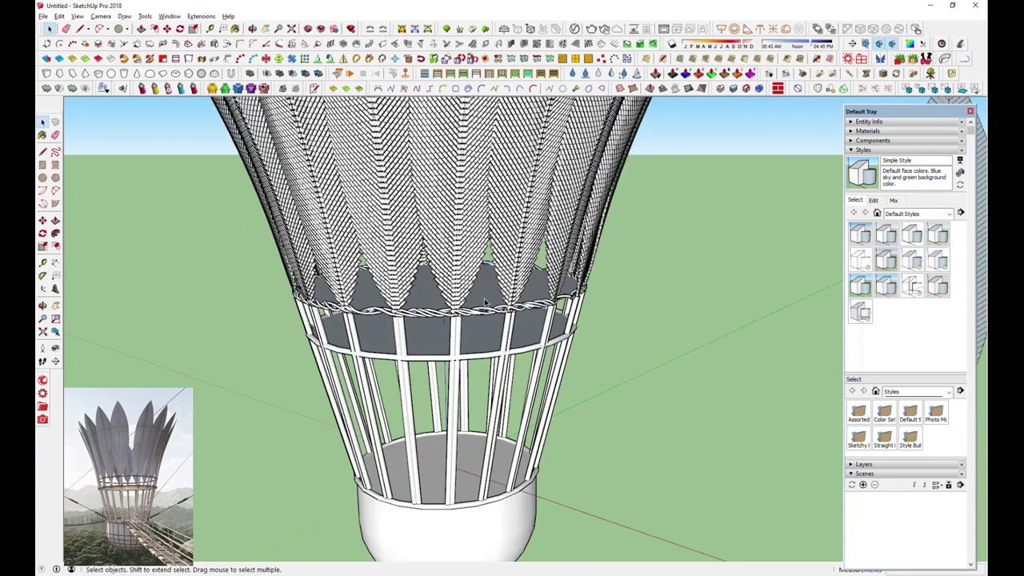
double_click(484, 302)
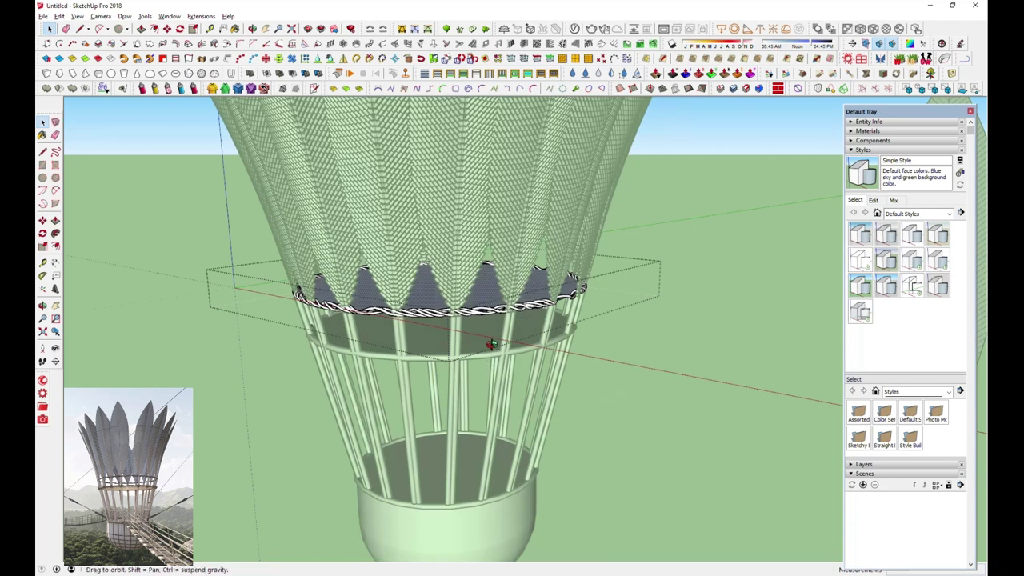
middle_click_drag(489, 364, 496, 328)
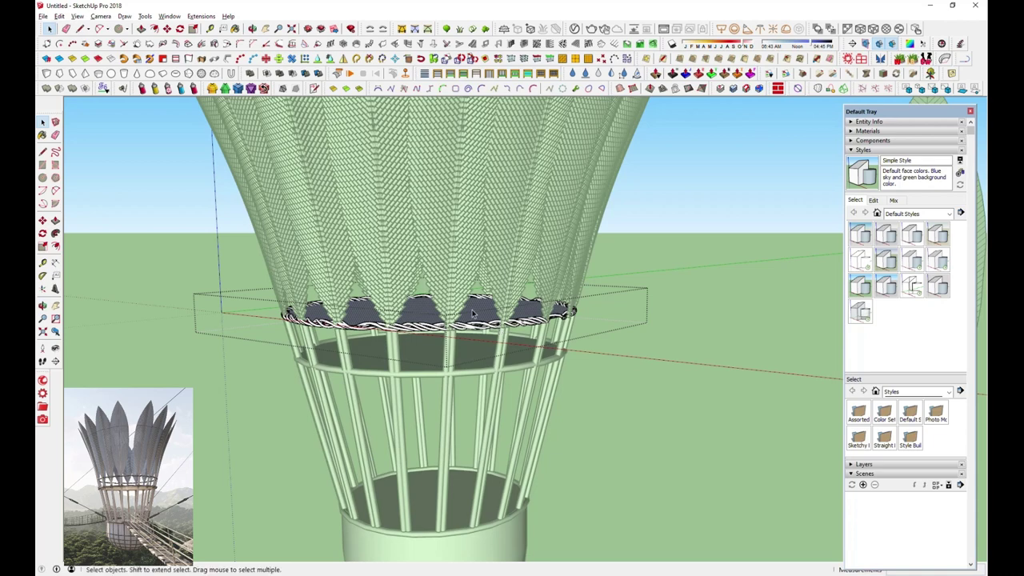
key("Delete")
left_click(647, 387)
Orbit and zoom round to a level front view of the bowl base.
mouse_move(647, 387)
middle_mouse_down()
mouse_move(634, 362)
mouse_move(480, 360)
mouse_move(472, 243)
mouse_move(498, 498)
mouse_move(466, 279)
mouse_move(695, 291)
mouse_move(575, 472)
middle_mouse_up()
scroll(441, 372, "down", 3)
scroll(441, 372, "down", 2)
scroll(473, 243, "up", 2)
mouse_move(291, 322)
middle_mouse_down()
mouse_move(560, 275)
mouse_move(813, 173)
mouse_move(480, 319)
mouse_move(374, 439)
mouse_move(540, 313)
mouse_move(663, 285)
middle_mouse_up()
scroll(375, 440, "up", 2)
scroll(369, 444, "up", 3)
scroll(375, 450, "up", 3)
scroll(393, 424, "up", 3)
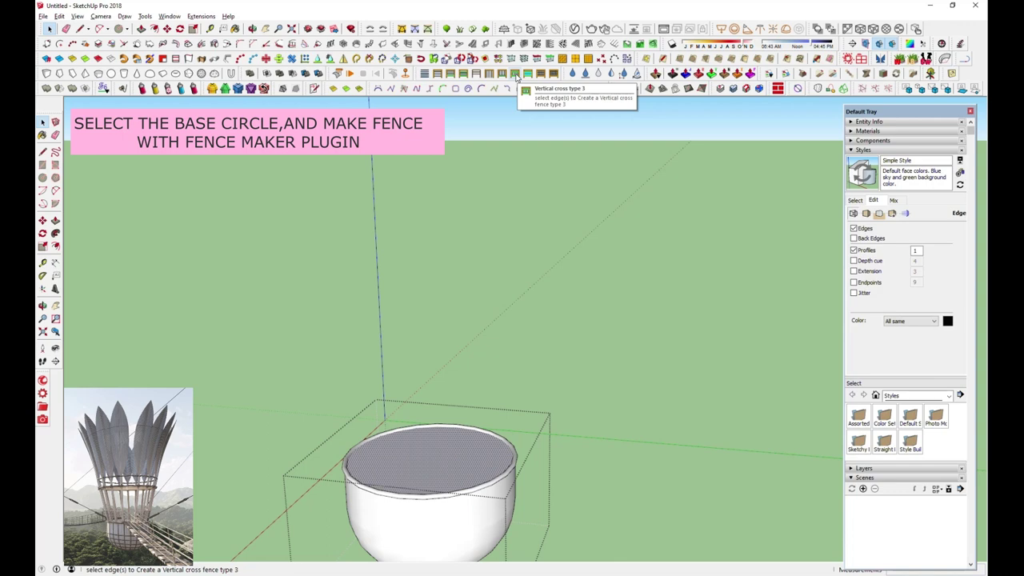
Build a Fence Maker vertical cross type 3 railing around the base circle and select it.
left_click(514, 74)
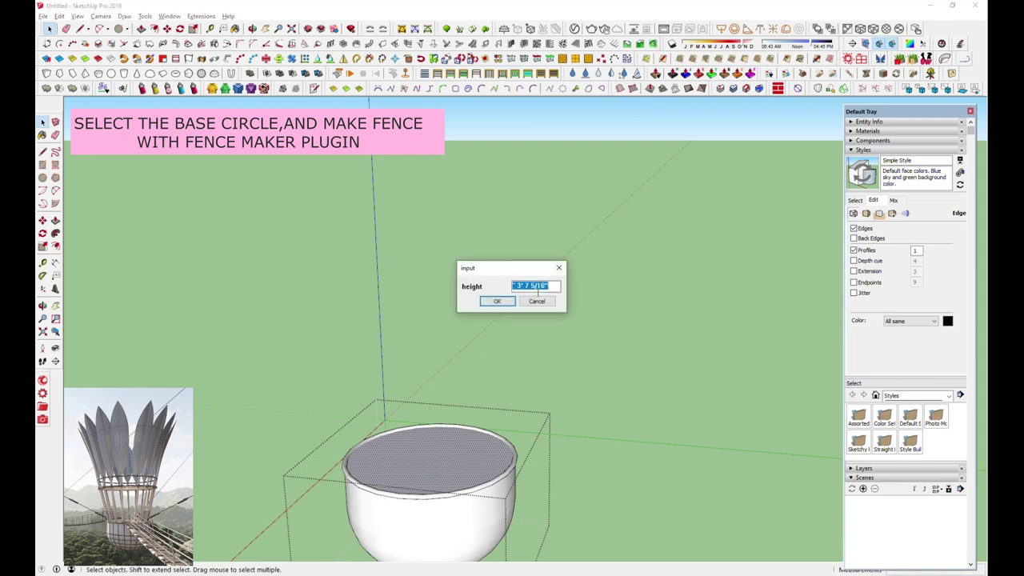
left_click(498, 302)
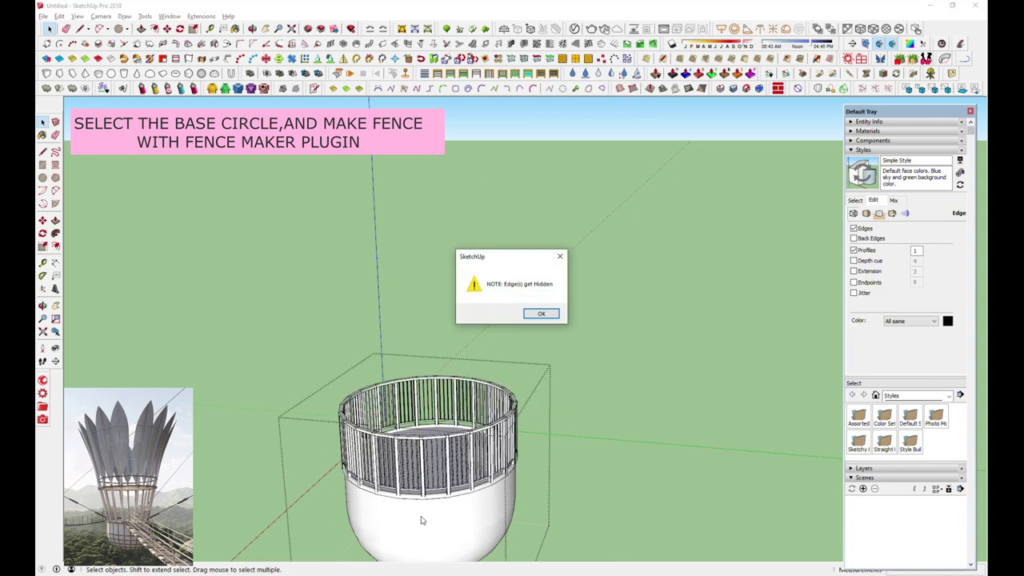
left_click(551, 312)
middle_click_drag(533, 347, 499, 367)
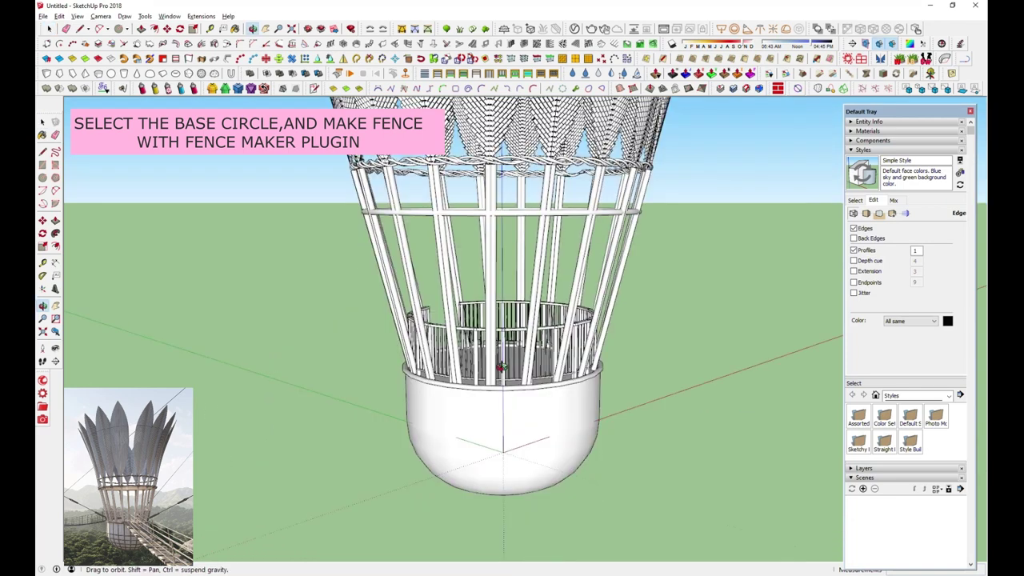
key("space")
left_click(558, 331)
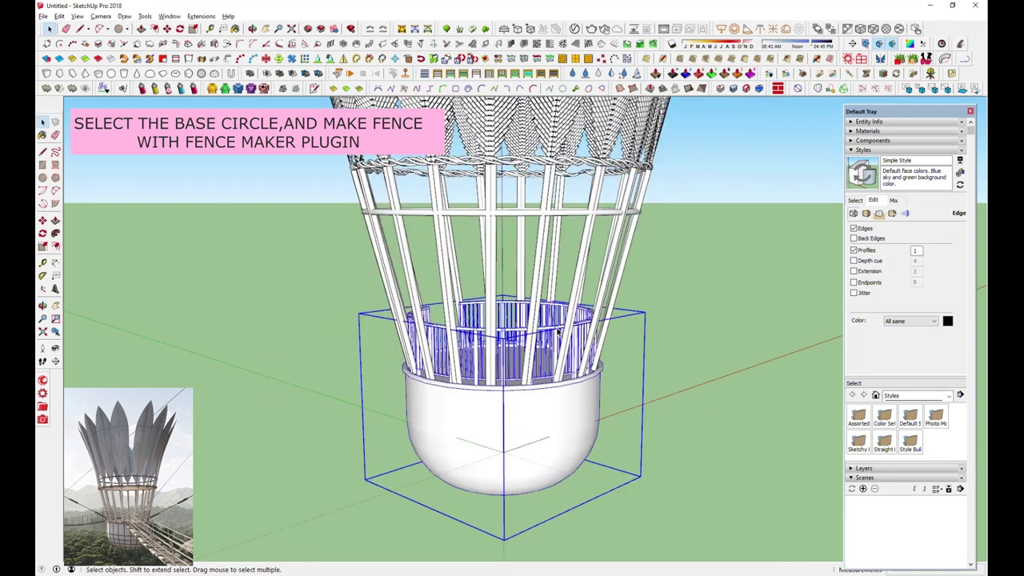
double_click(558, 330)
left_click(558, 330)
middle_click_drag(546, 326, 652, 315)
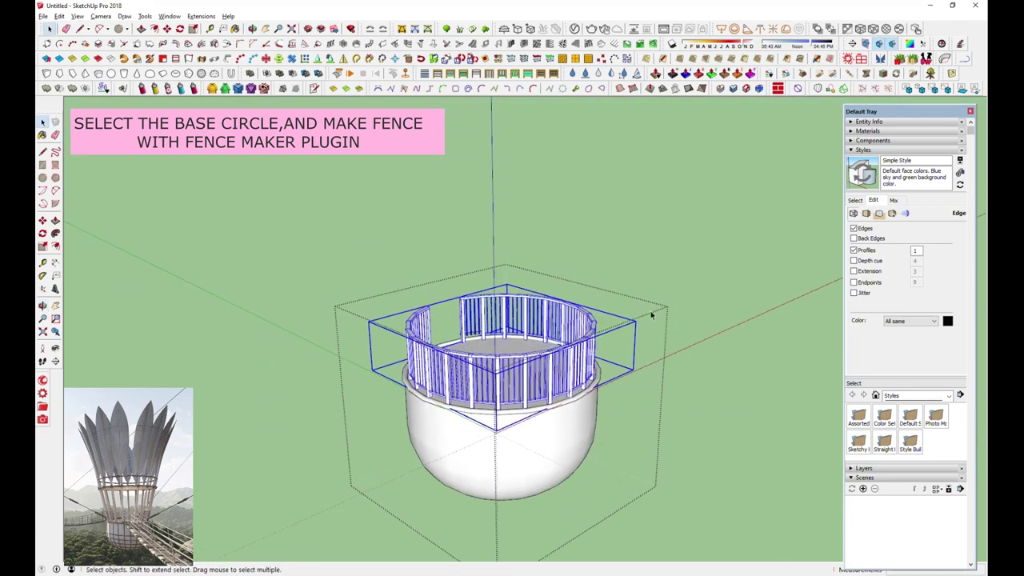
Flare the fence top outward about its centre with Fredo Scale box tapering.
left_click(803, 73)
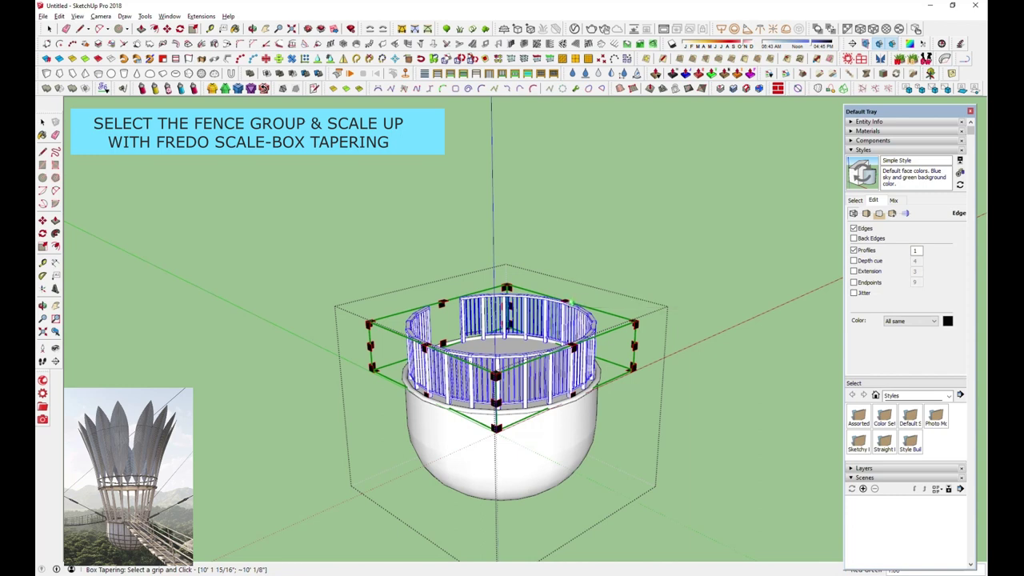
mouse_move(566, 303)
middle_mouse_down()
mouse_move(555, 425)
mouse_move(567, 327)
middle_mouse_up()
left_click(566, 303)
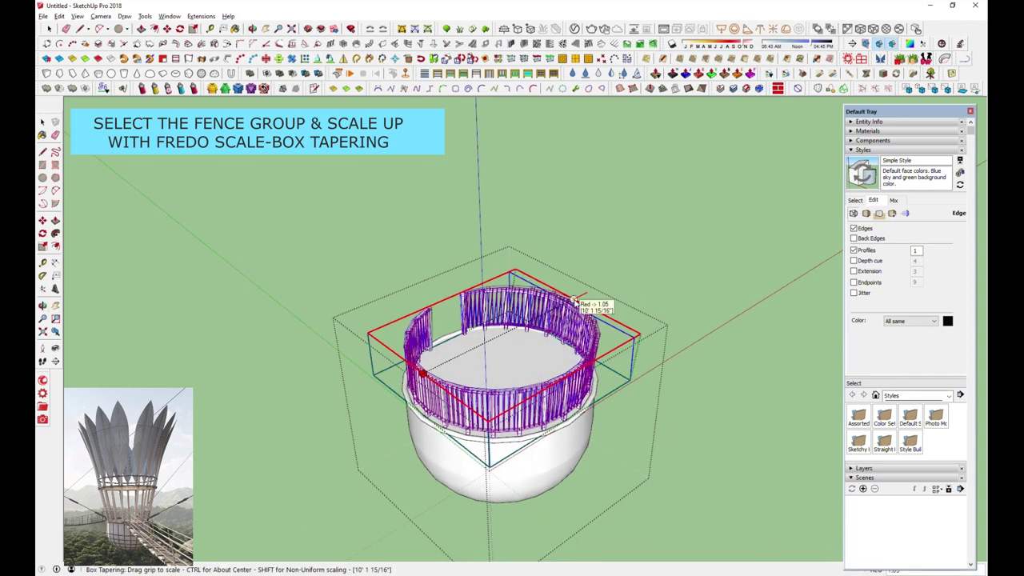
key("ctrl")
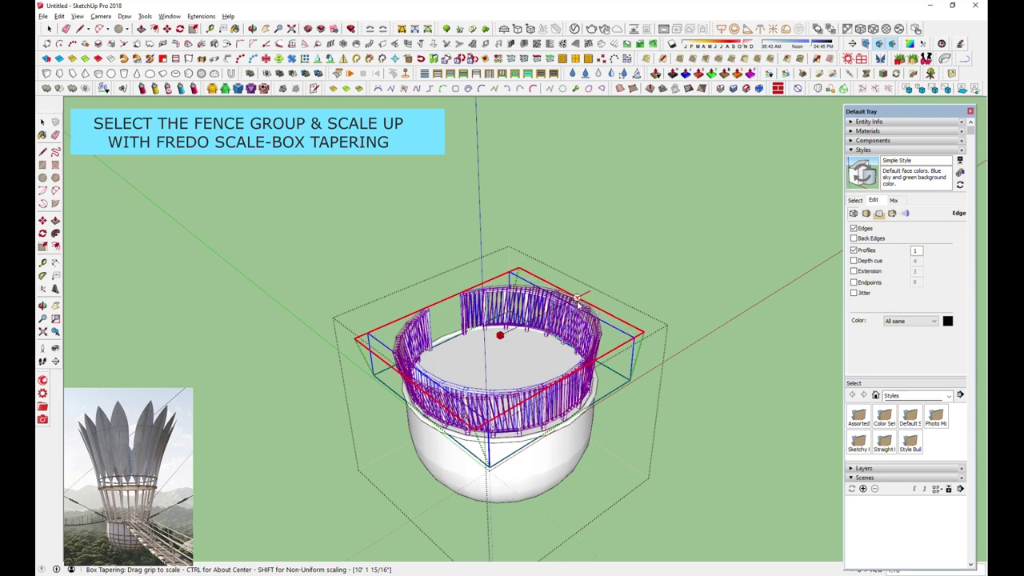
left_click(576, 298)
mouse_move(576, 298)
middle_mouse_down()
mouse_move(633, 380)
mouse_move(708, 423)
mouse_move(708, 280)
mouse_move(658, 354)
mouse_move(640, 343)
mouse_move(562, 357)
mouse_move(452, 340)
mouse_move(550, 400)
mouse_move(736, 290)
middle_mouse_up()
Enlarge the whole fence ring by dragging a box-tapering corner grip outward.
left_click(49, 29)
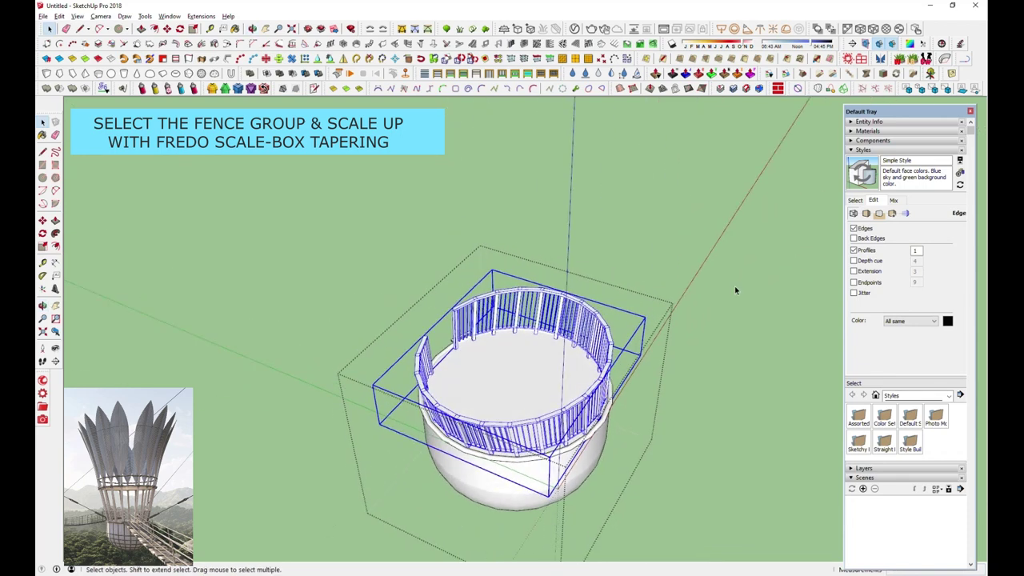
key("t")
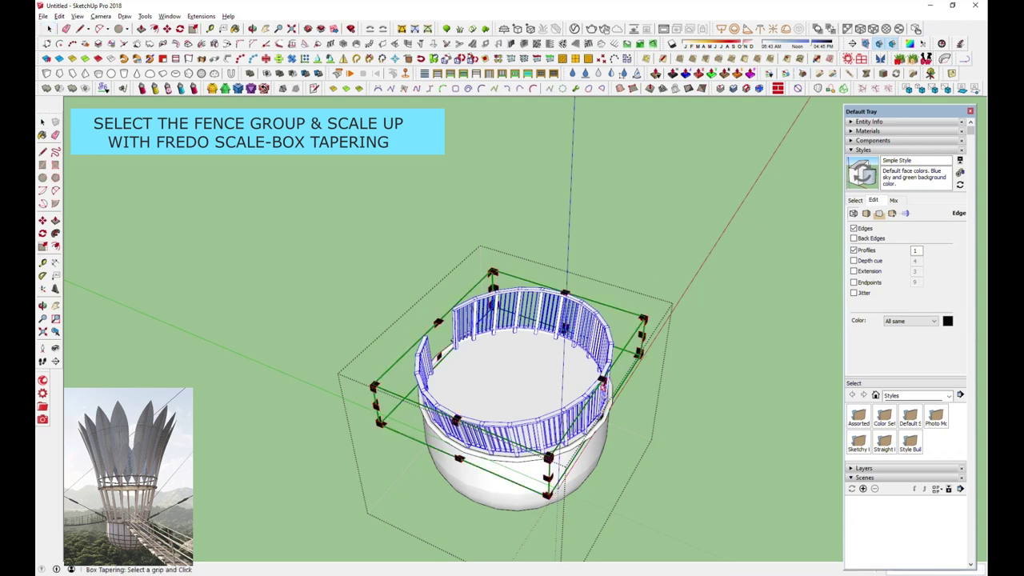
left_click(602, 381)
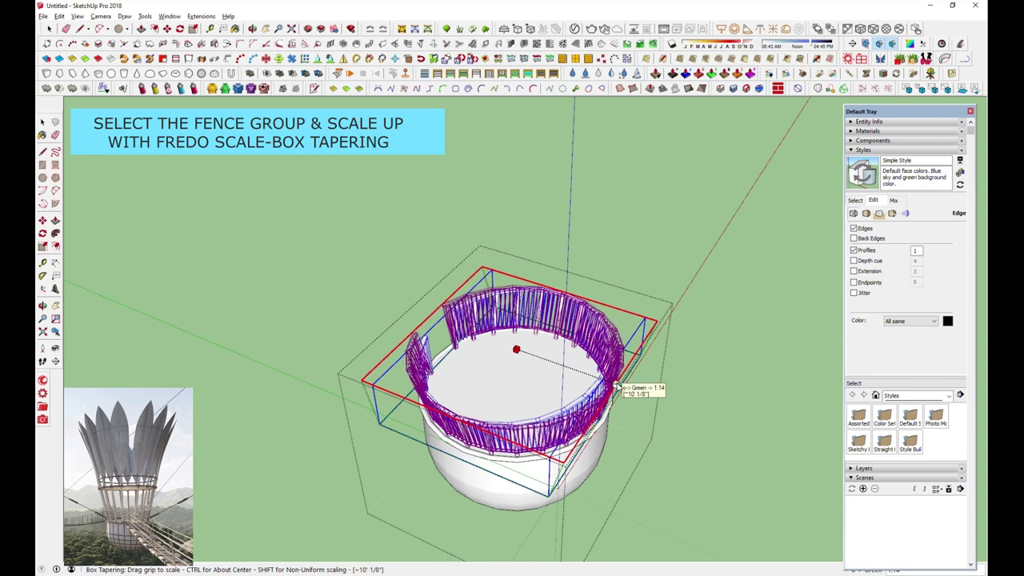
left_click(616, 387)
middle_click_drag(628, 390, 383, 192)
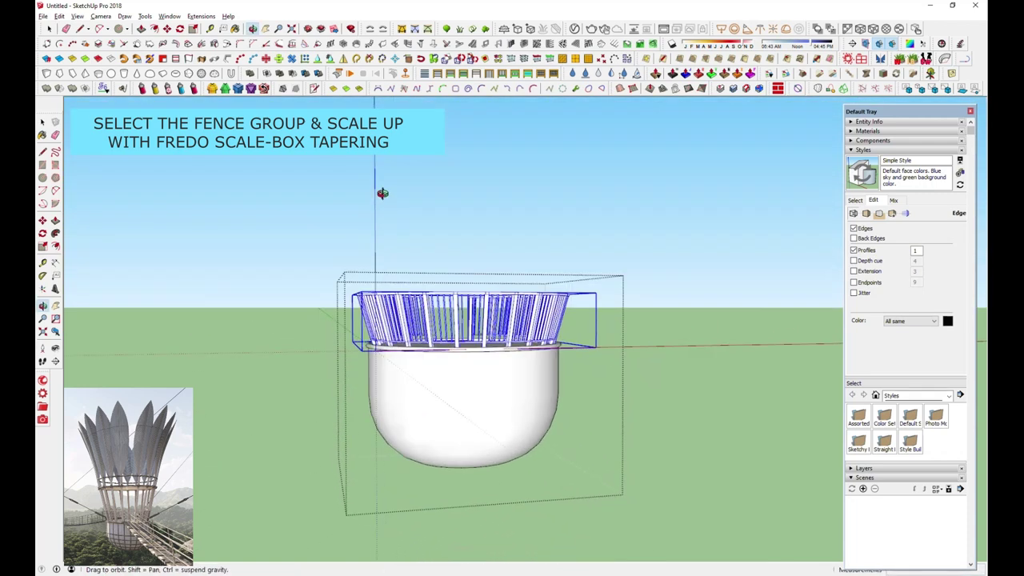
Deselect the fence, orbit around the full feathered tower, and toggle hidden geometry display.
key("space")
left_click(548, 373)
mouse_move(548, 373)
middle_mouse_down()
mouse_move(514, 415)
mouse_move(388, 425)
middle_mouse_up()
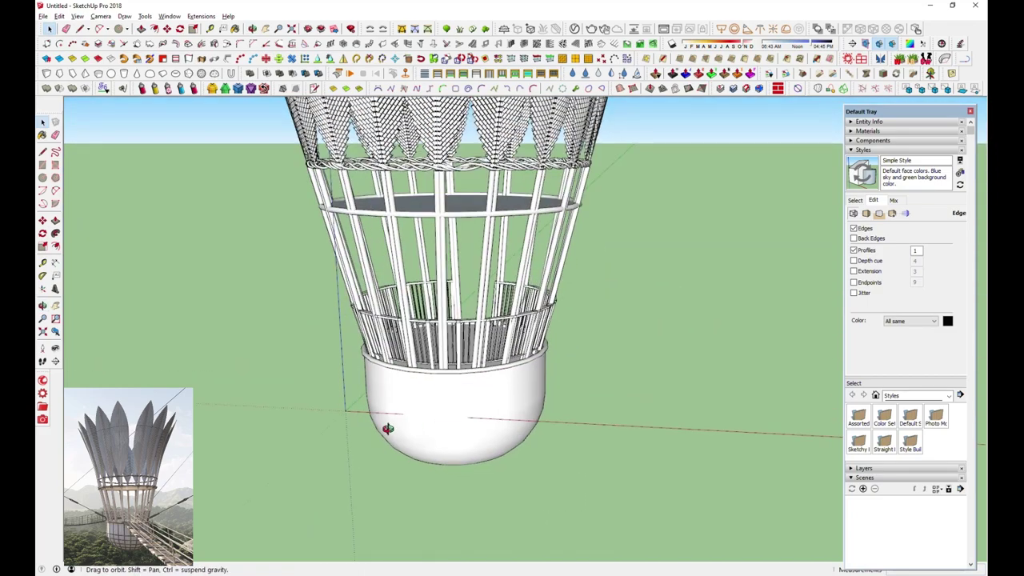
scroll(481, 345, "up", 3)
mouse_move(482, 346)
middle_mouse_down()
mouse_move(278, 404)
mouse_move(388, 377)
middle_mouse_up()
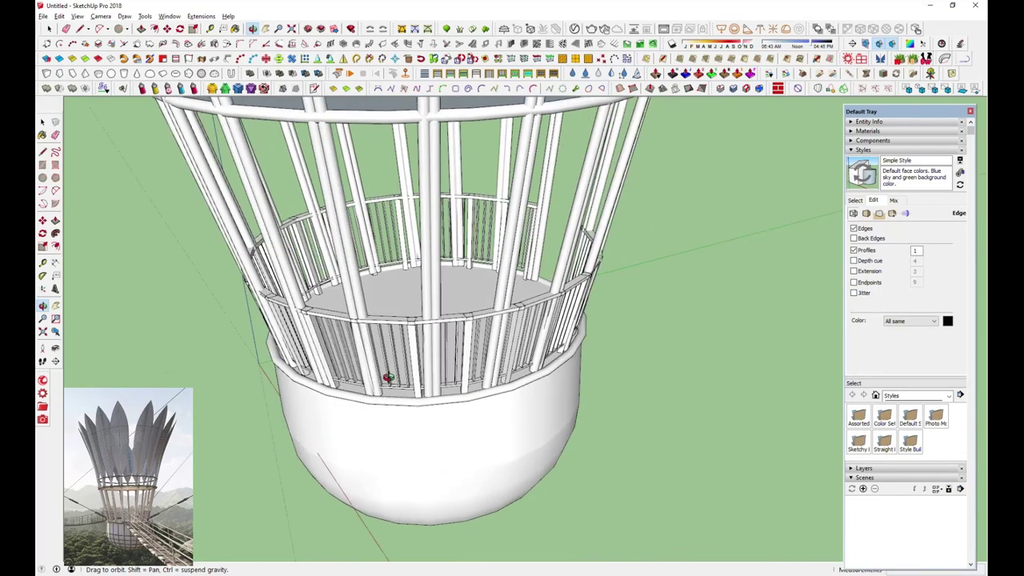
scroll(516, 338, "down", 3)
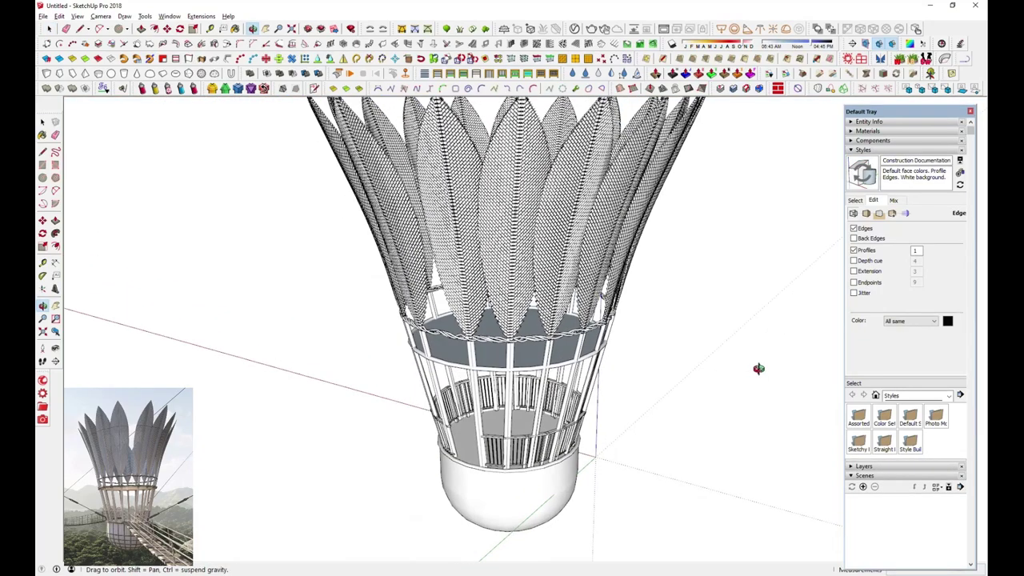
middle_click_drag(480, 491, 484, 499)
middle_click_drag(543, 407, 540, 432)
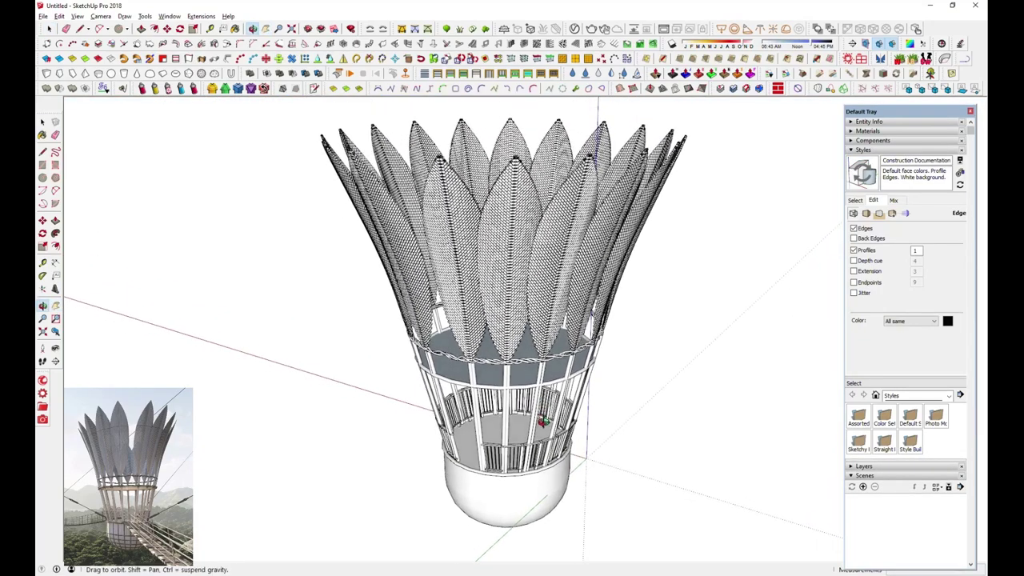
left_click(77, 16)
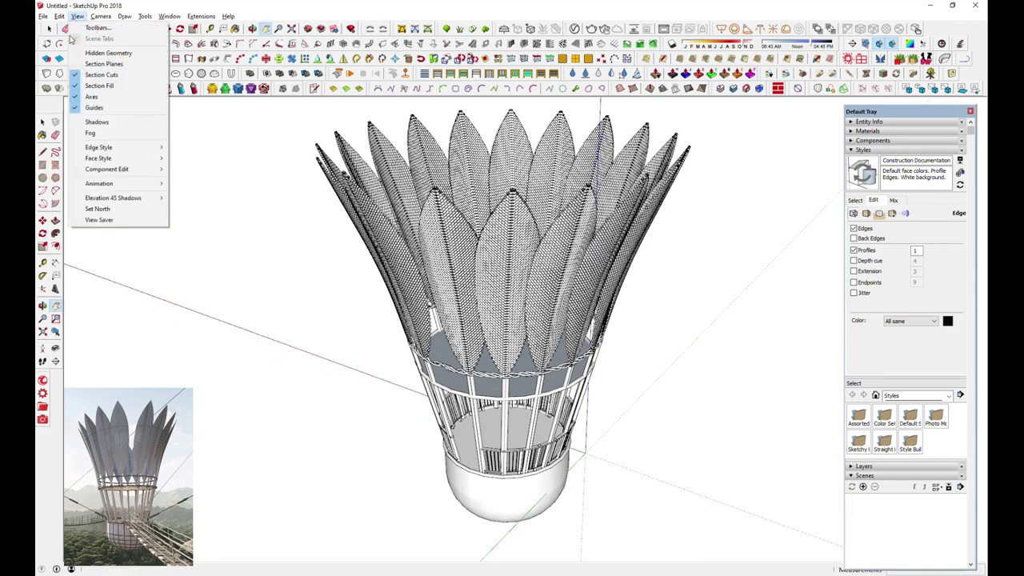
left_click(104, 55)
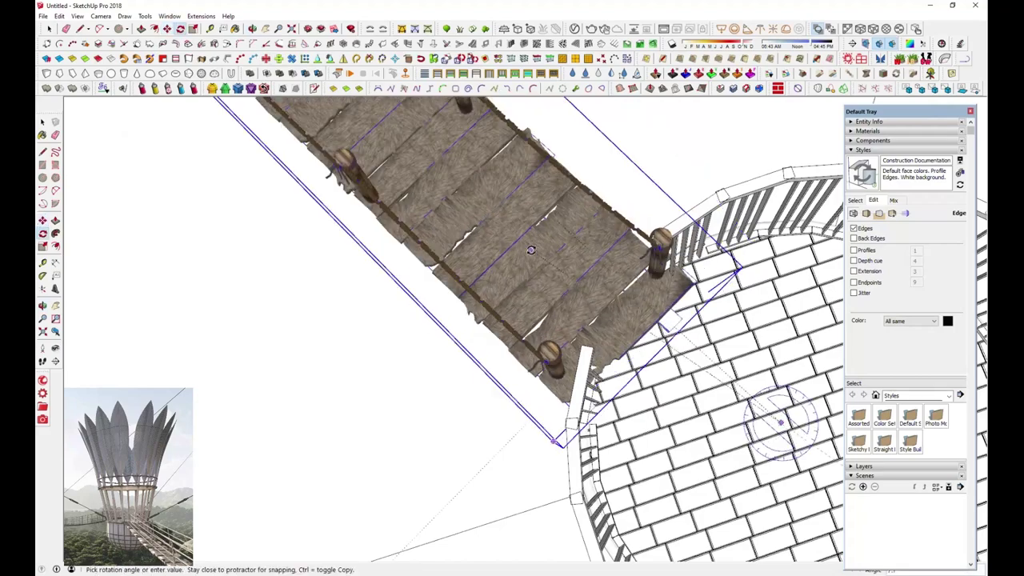
Rotate the first bridge segment into place from a side view.
mouse_move(530, 250)
middle_mouse_down()
mouse_move(574, 340)
mouse_move(518, 299)
mouse_move(610, 473)
middle_mouse_up()
key("m")
key("q")
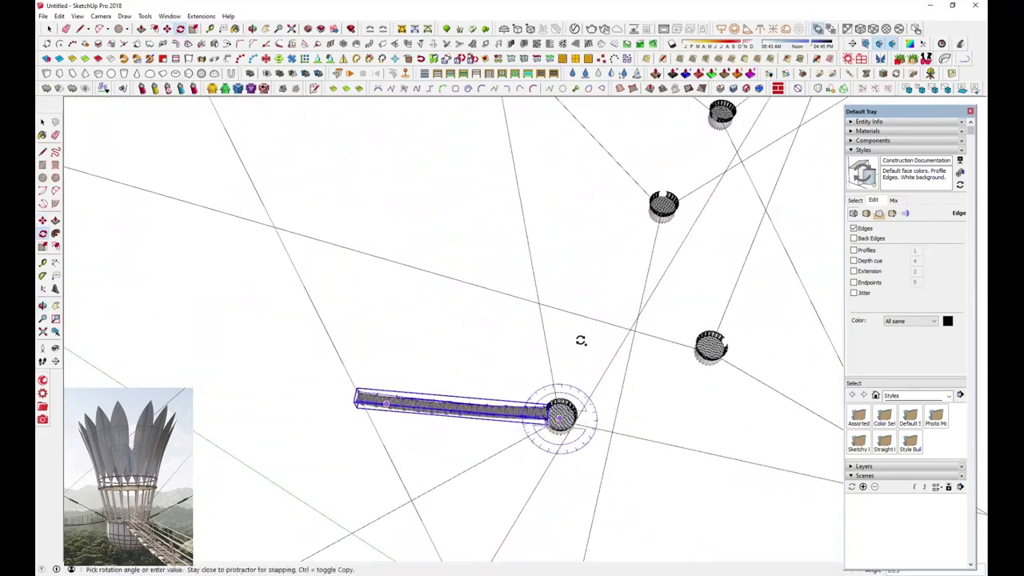
left_click(712, 345)
mouse_move(685, 407)
middle_mouse_down()
mouse_move(475, 355)
mouse_move(616, 411)
mouse_move(597, 364)
middle_mouse_up()
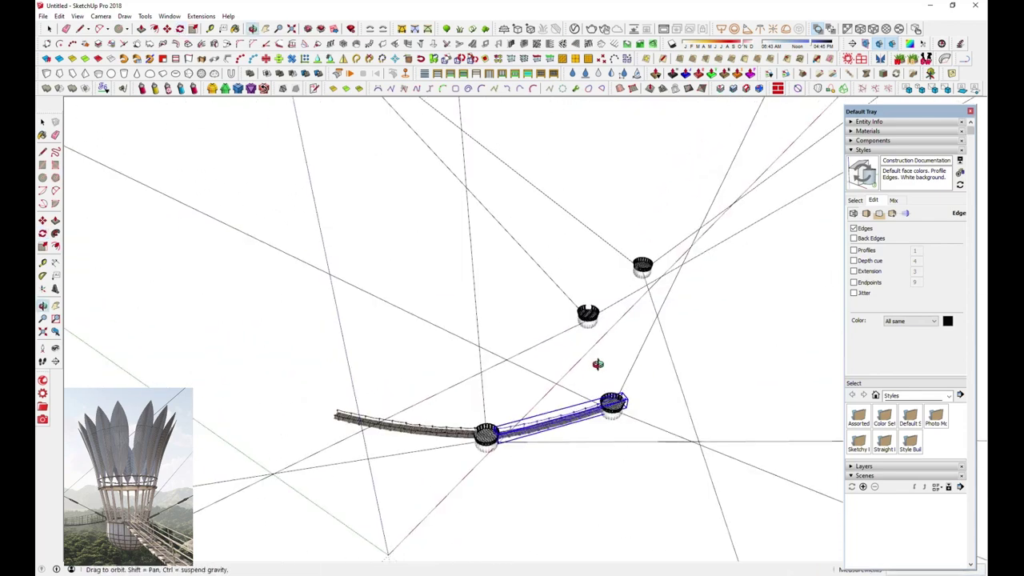
scroll(597, 364, "up", 3)
Select the round platform at the bridge end and set a rotation centre on it.
key("space")
left_click(624, 369)
key("m")
scroll(742, 345, "up", 3)
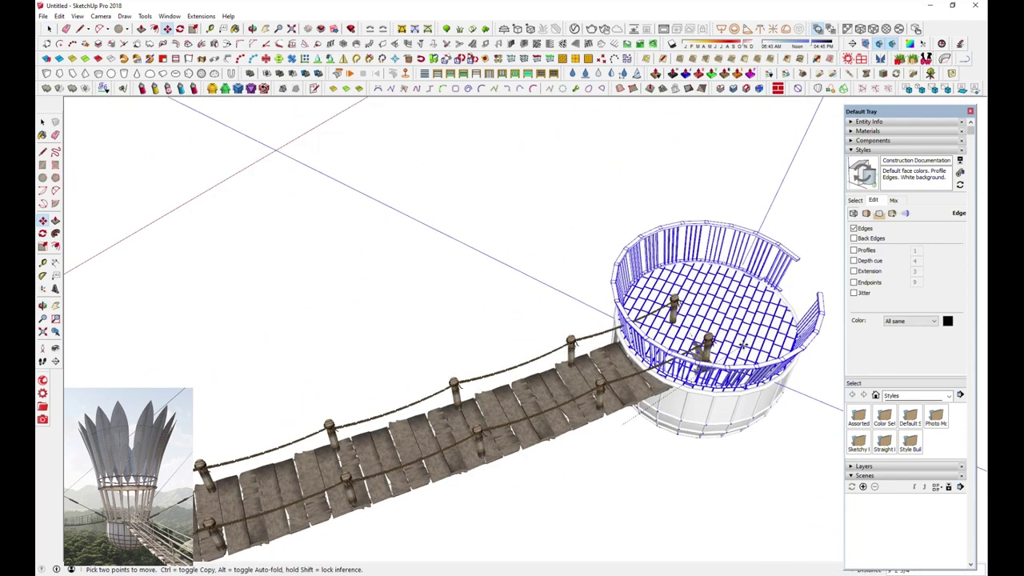
middle_click_drag(742, 346, 748, 368)
key("q")
left_click(747, 331)
left_click(748, 368)
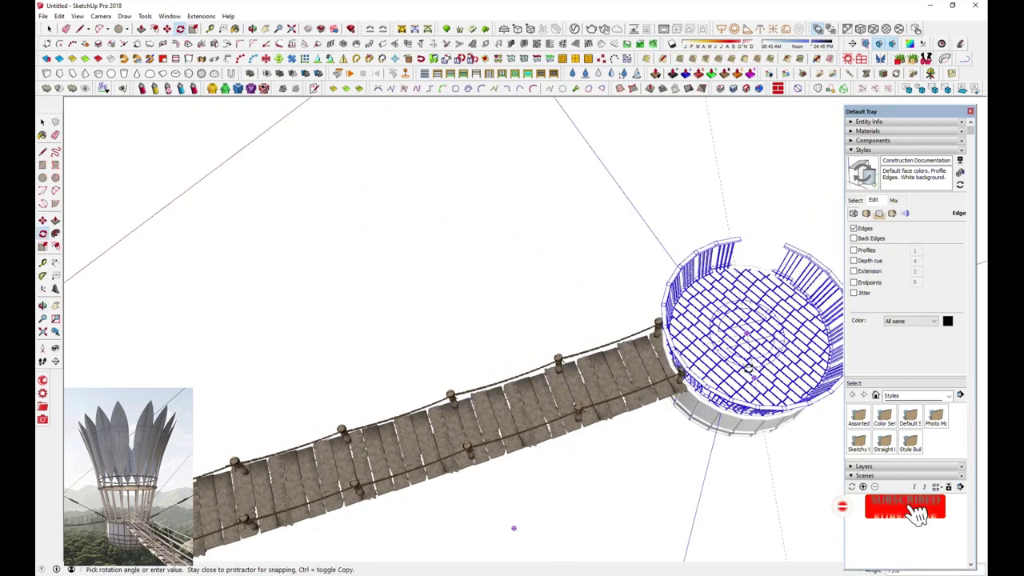
mouse_move(513, 528)
middle_mouse_down()
mouse_move(526, 434)
mouse_move(444, 318)
mouse_move(479, 240)
middle_mouse_up()
scroll(526, 434, "down", 5)
Ctrl-rotate a copy of the bridge deck about the platform and swing it toward the next pod.
left_click(344, 336)
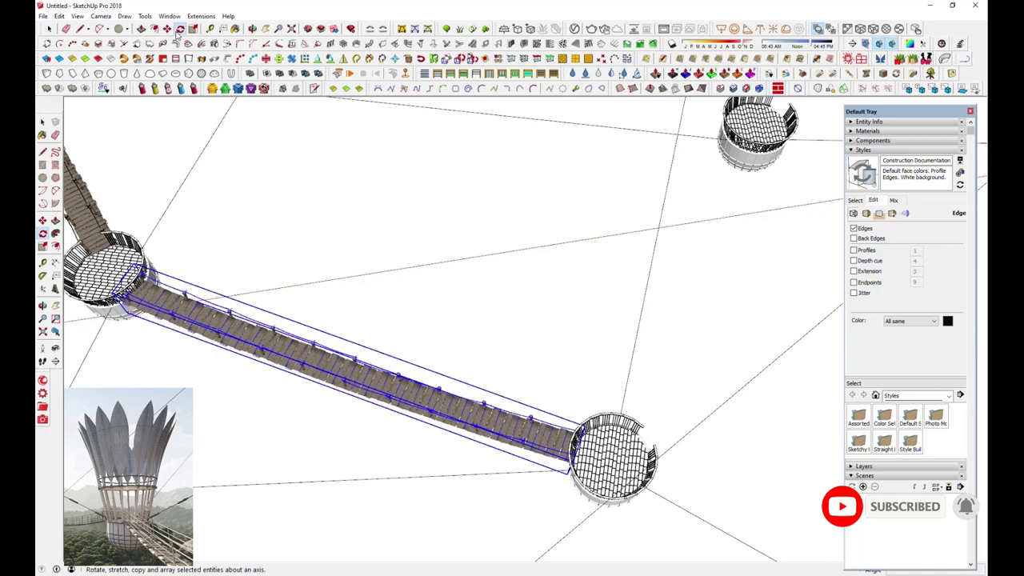
left_click(178, 29)
left_click(612, 459)
key("ctrl")
left_click(639, 436)
left_click(665, 442)
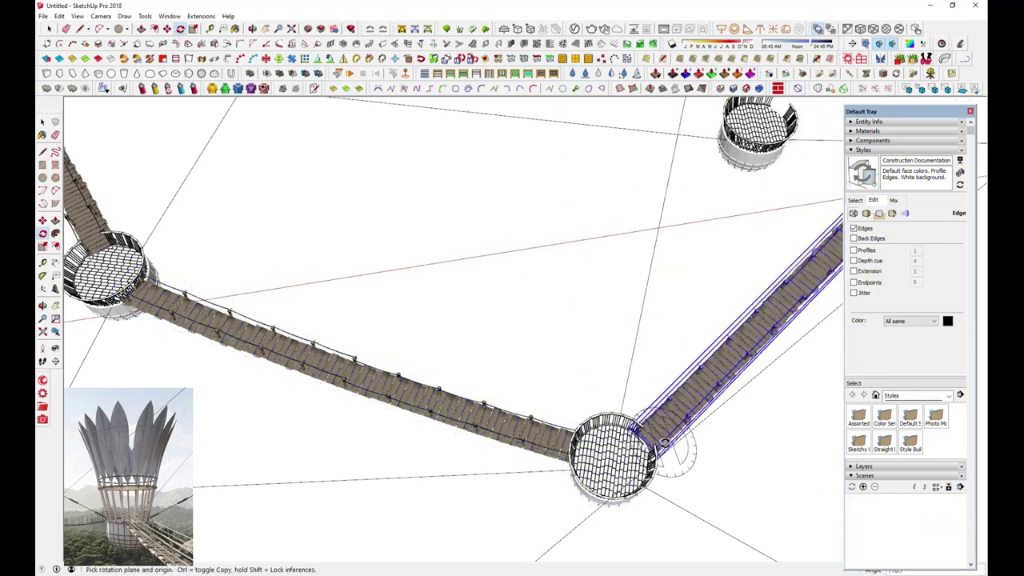
mouse_move(666, 442)
middle_mouse_down()
mouse_move(612, 507)
mouse_move(343, 416)
middle_mouse_up()
scroll(337, 422, "up", 5)
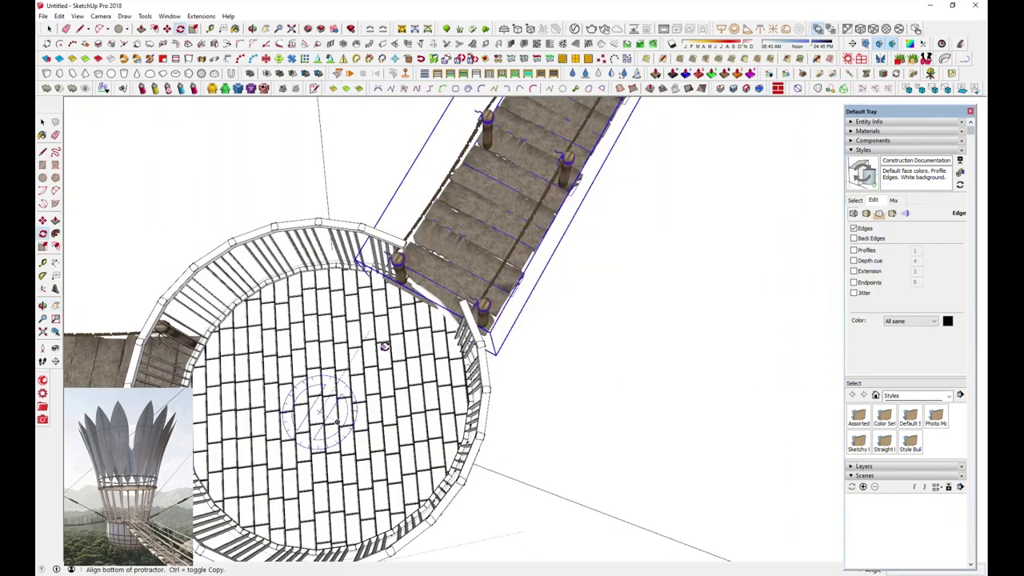
left_click(396, 264)
left_click(480, 308)
left_click(386, 372)
Orbit and zoom around the pods to inspect the bridge copies from several angles.
key("m")
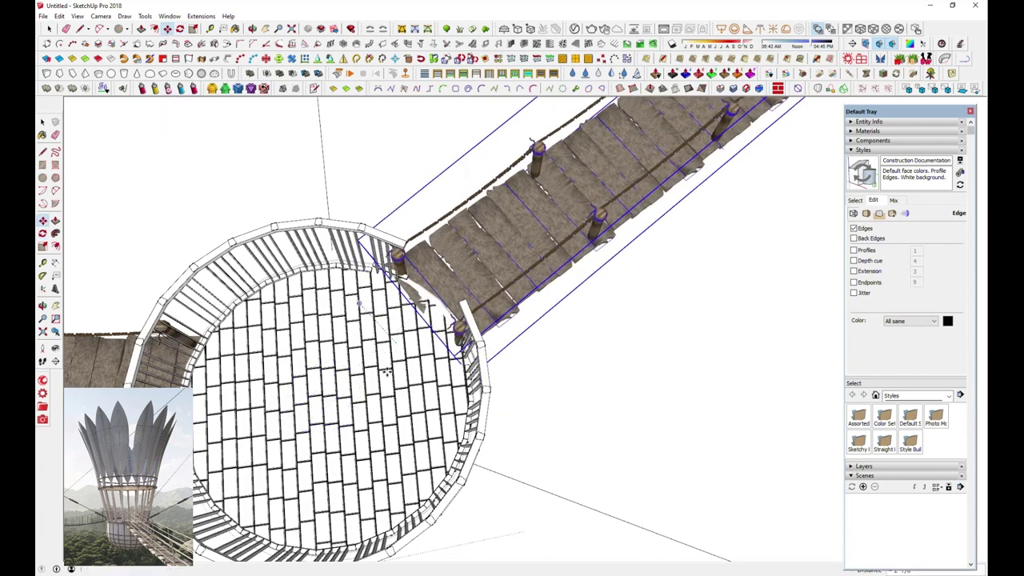
scroll(386, 372, "down", 10)
middle_click_drag(386, 372, 259, 243)
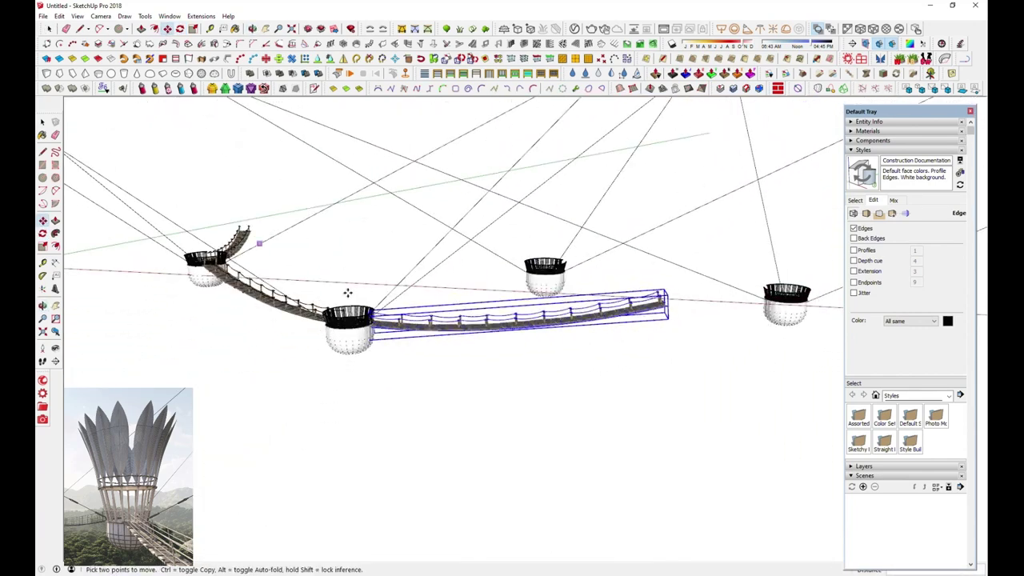
key("space")
mouse_move(350, 290)
middle_mouse_down()
mouse_move(599, 450)
mouse_move(450, 255)
mouse_move(528, 500)
mouse_move(607, 496)
mouse_move(573, 493)
mouse_move(624, 360)
middle_mouse_up()
scroll(624, 359, "up", 5)
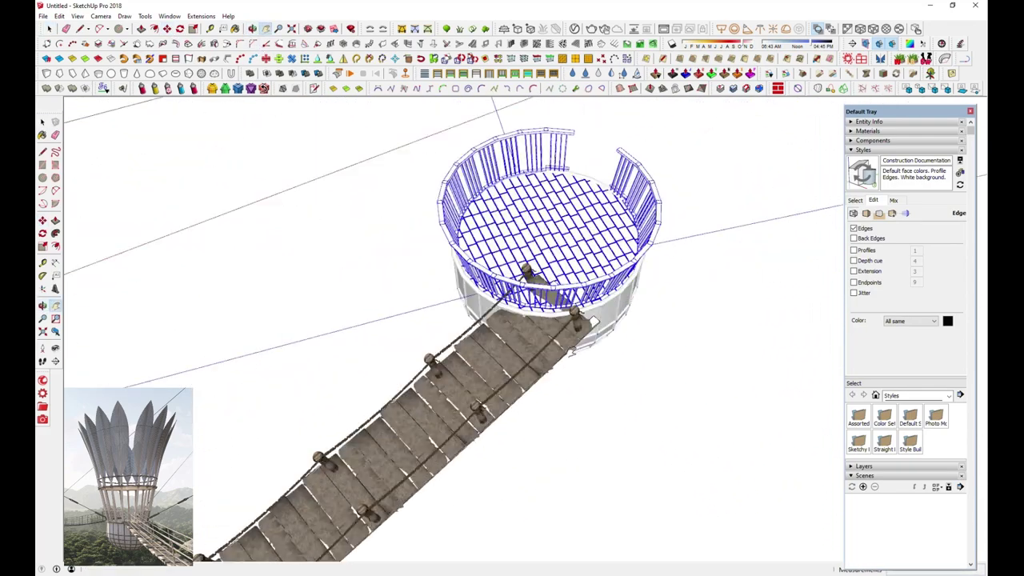
scroll(498, 212, "up", 3)
scroll(618, 188, "up", 3)
scroll(618, 189, "down", 2)
middle_click_drag(617, 188, 571, 337)
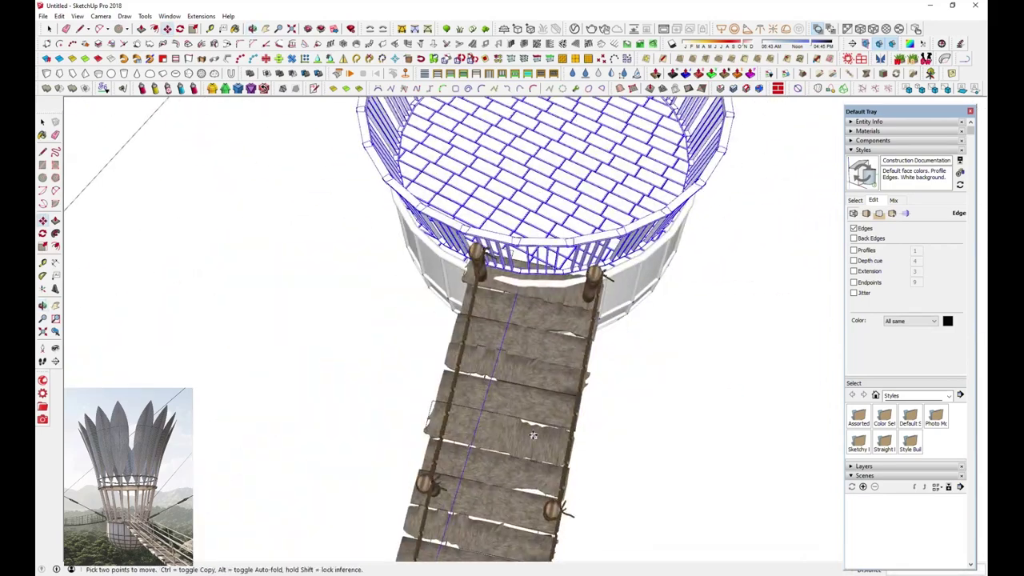
scroll(571, 337, "down", 2)
scroll(572, 337, "up", 1)
scroll(480, 400, "down", 5)
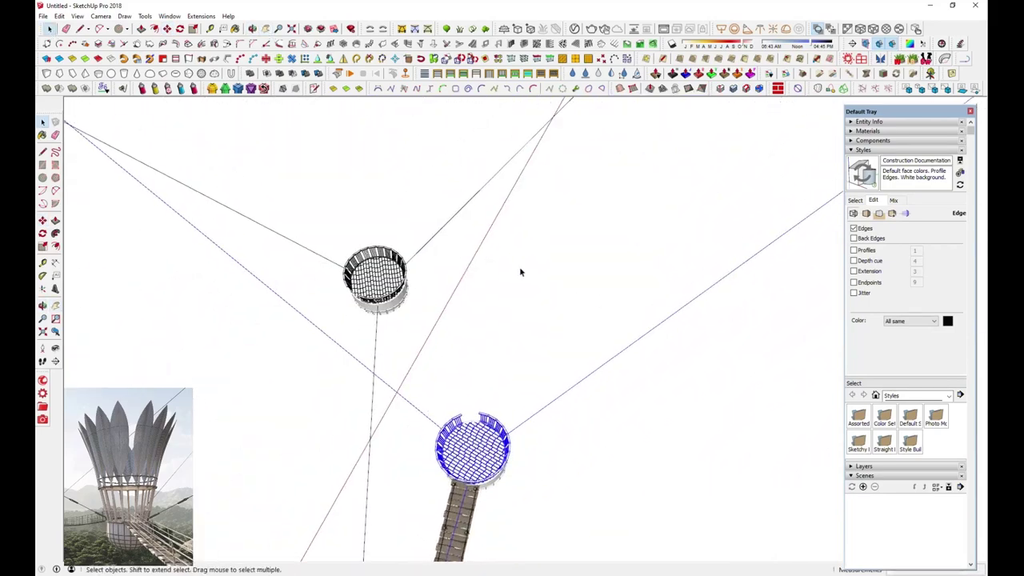
mouse_move(520, 270)
middle_mouse_down()
mouse_move(464, 395)
mouse_move(597, 465)
middle_mouse_up()
Rotate the selected bridge so it reaches toward the next pod.
key("q")
scroll(535, 417, "up", 2)
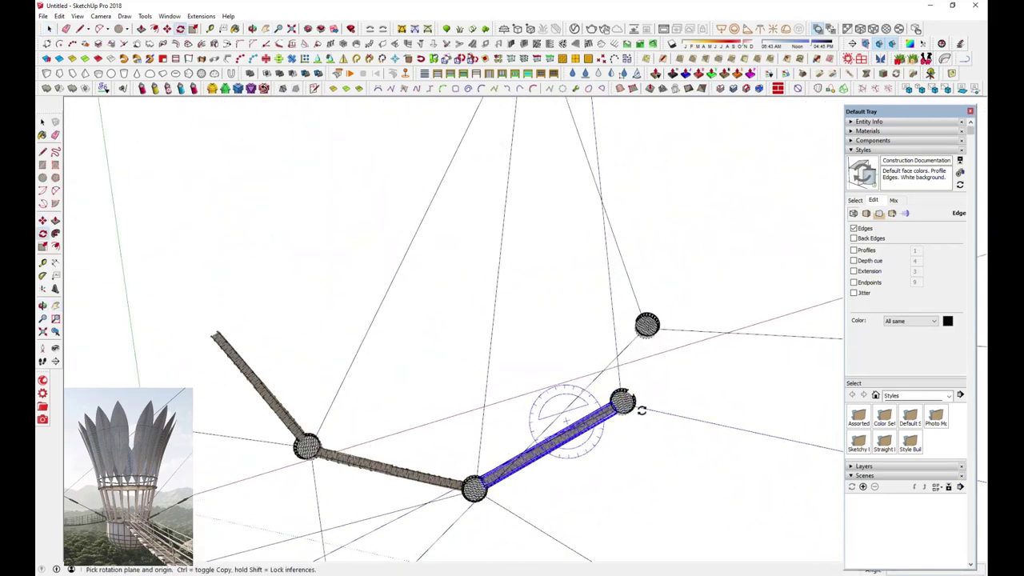
scroll(582, 433, "up", 1)
middle_click_drag(653, 301, 557, 430)
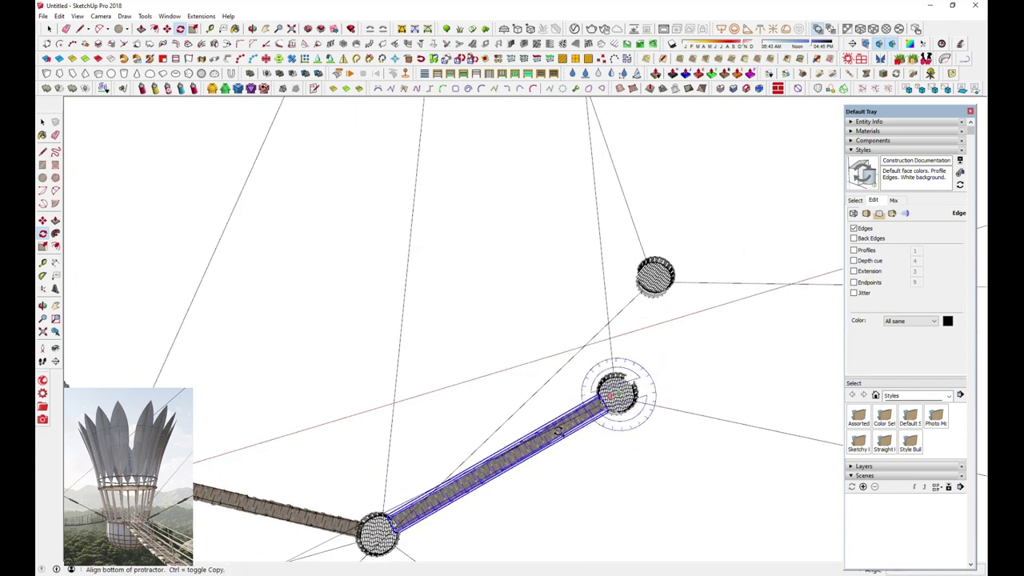
left_click(725, 370)
middle_click_drag(714, 393, 574, 261)
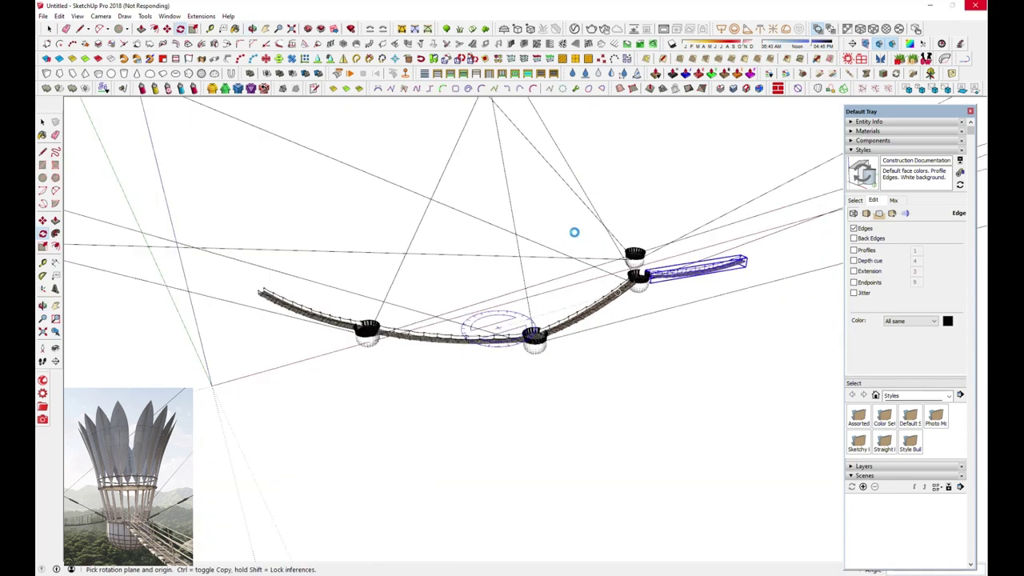
mouse_move(574, 232)
middle_mouse_down()
mouse_move(583, 274)
mouse_move(738, 331)
middle_mouse_up()
scroll(507, 293, "up", 5)
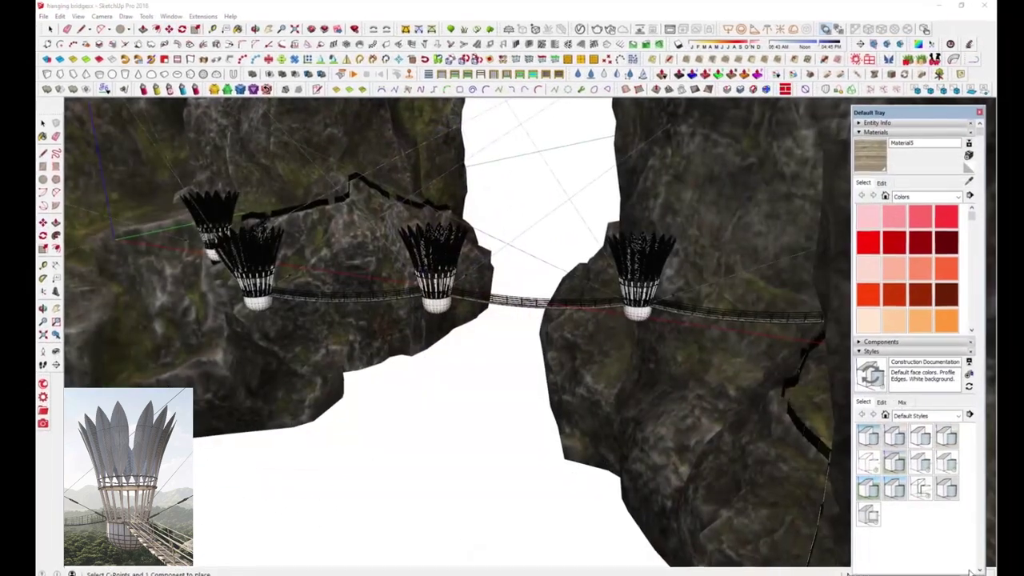
mouse_move(498, 405)
middle_mouse_down()
mouse_move(482, 368)
mouse_move(512, 400)
mouse_move(521, 446)
mouse_move(335, 520)
mouse_move(324, 510)
mouse_move(512, 384)
mouse_move(496, 352)
mouse_move(515, 320)
mouse_move(326, 407)
mouse_move(736, 335)
mouse_move(350, 306)
mouse_move(445, 338)
middle_mouse_up()
scroll(737, 335, "down", 3)
scroll(720, 327, "down", 3)
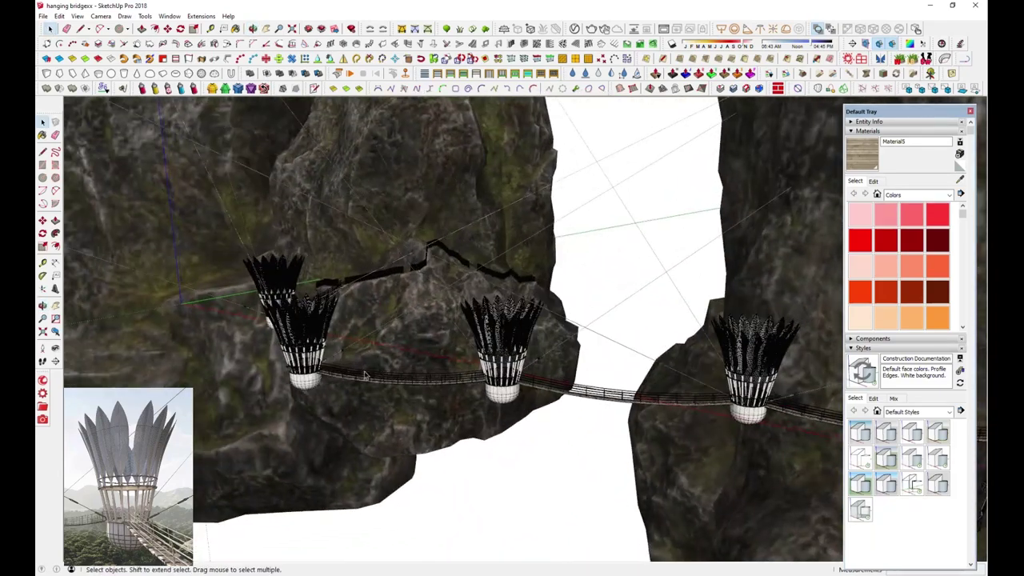
scroll(446, 339, "up", 5)
scroll(549, 358, "down", 5)
middle_click_drag(549, 358, 480, 348)
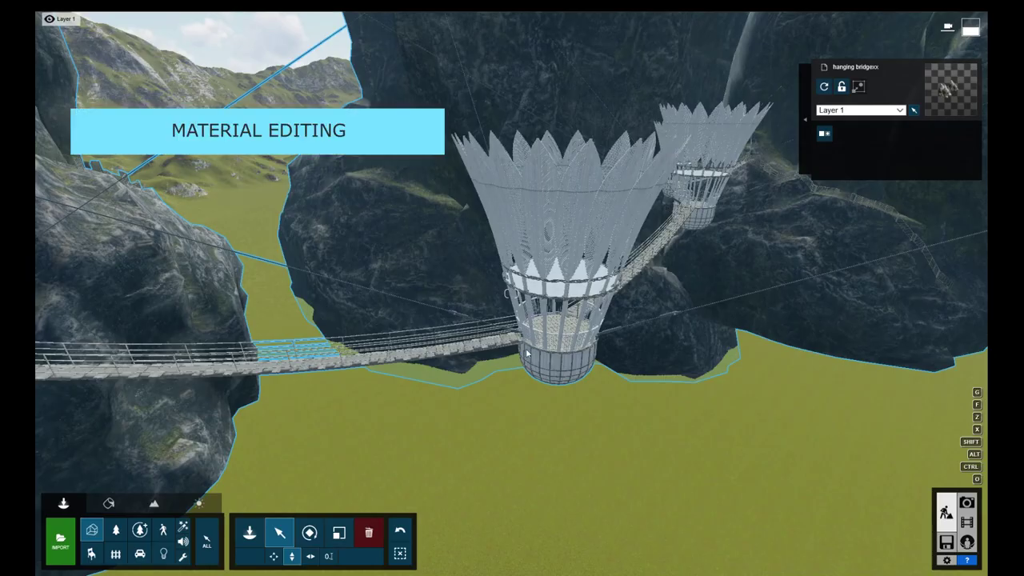
Make the tower's picked material Standard with weathering 0.1 and slight edge wear.
right_click_drag(566, 344, 569, 336)
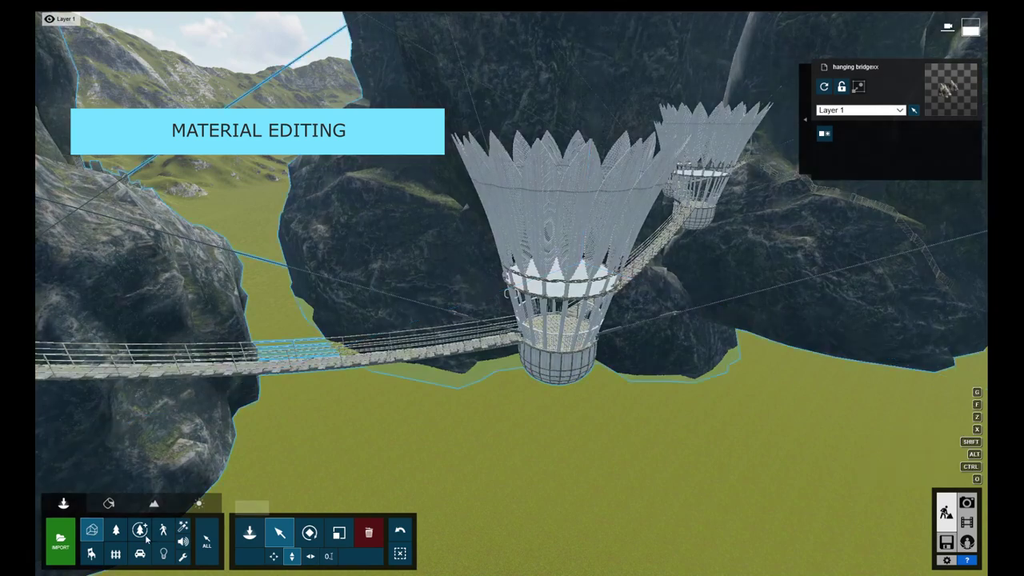
left_click(108, 503)
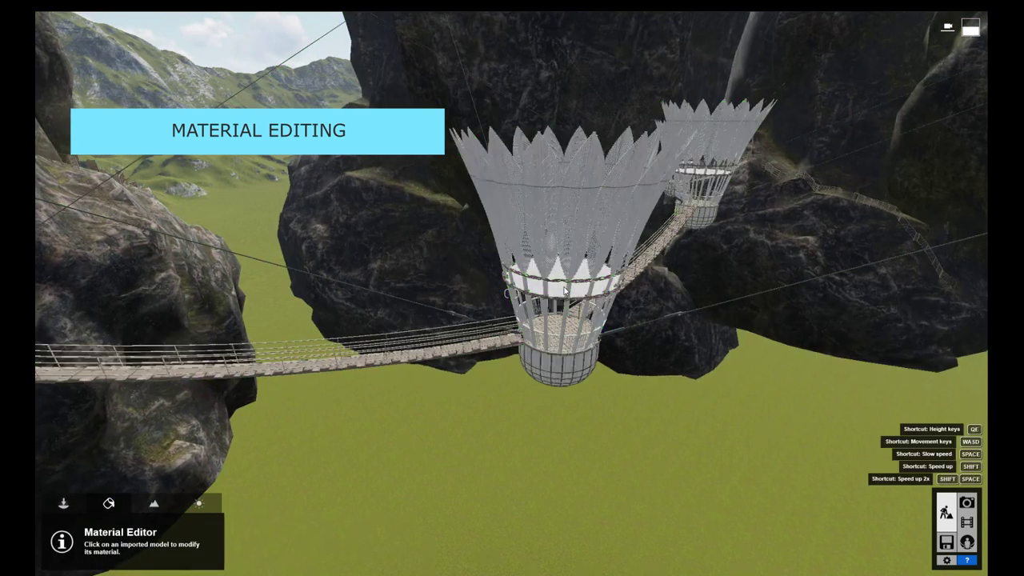
right_click_drag(564, 292, 564, 291)
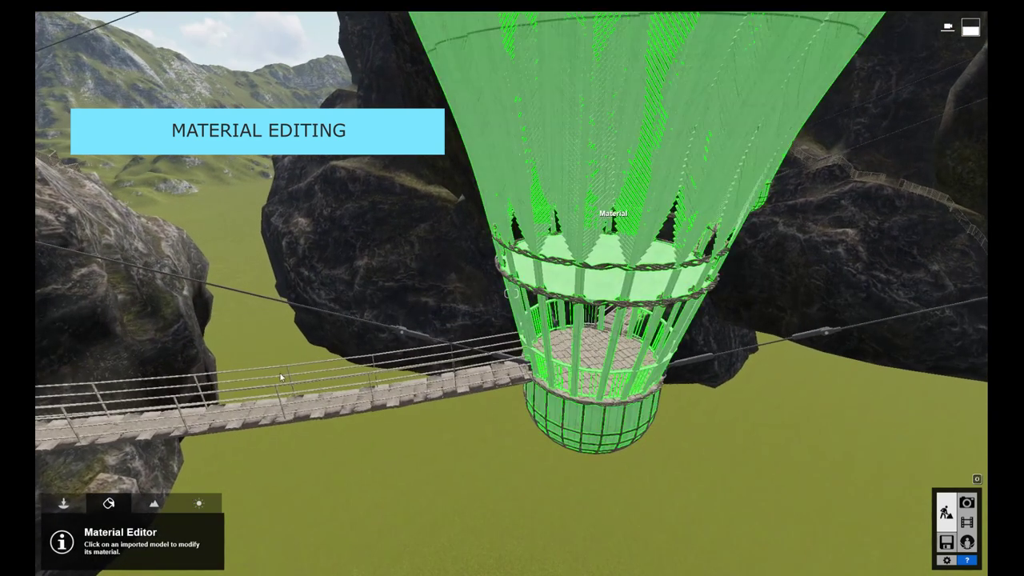
left_click(496, 372)
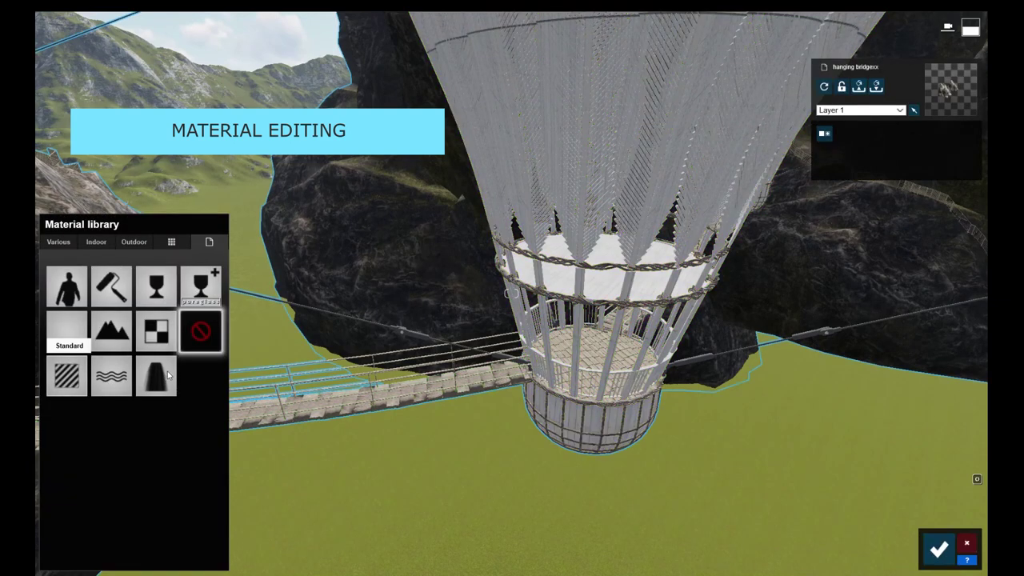
left_click(73, 373)
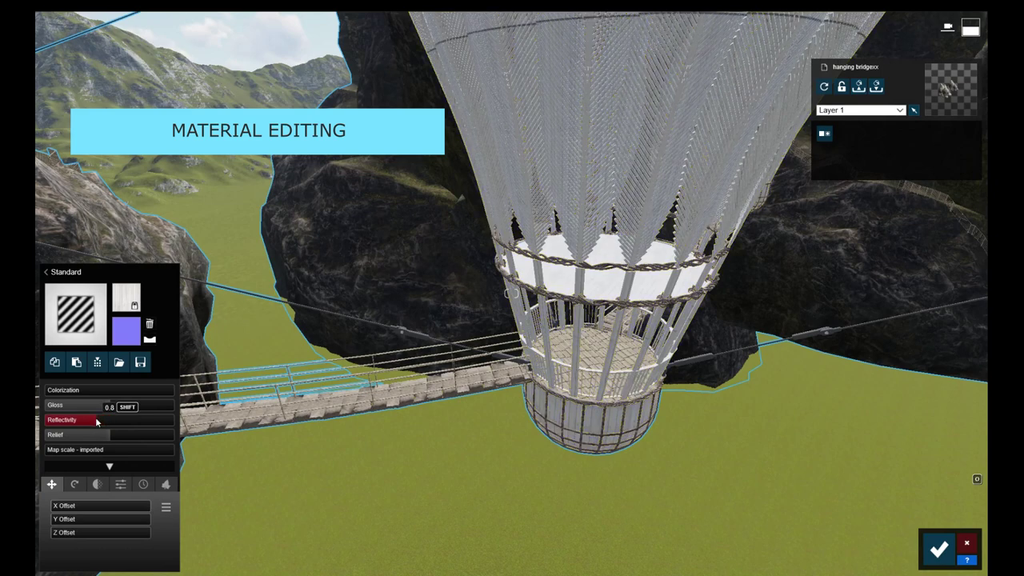
left_click(144, 485)
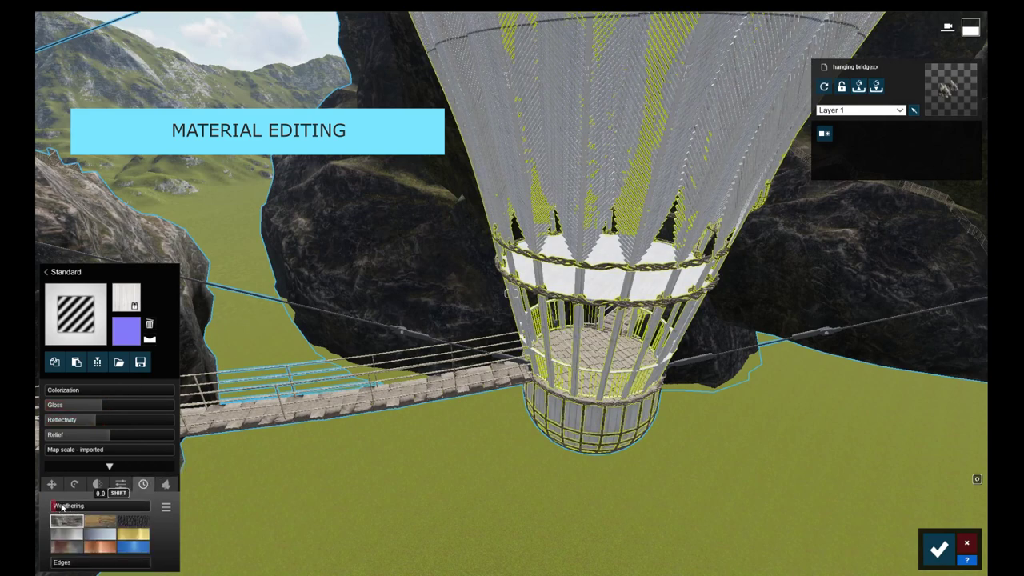
left_click_drag(62, 507, 68, 507)
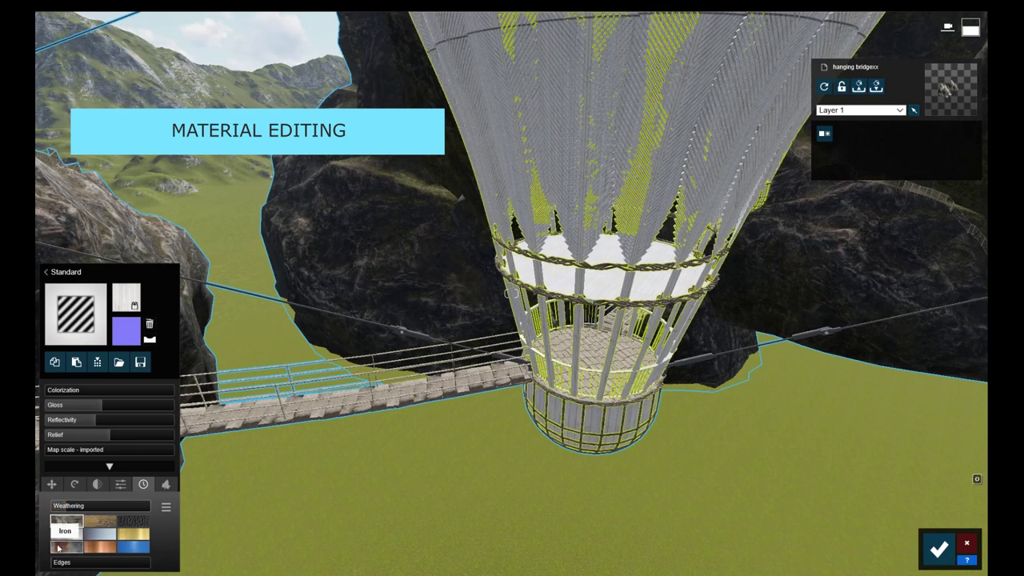
left_click_drag(56, 562, 58, 564)
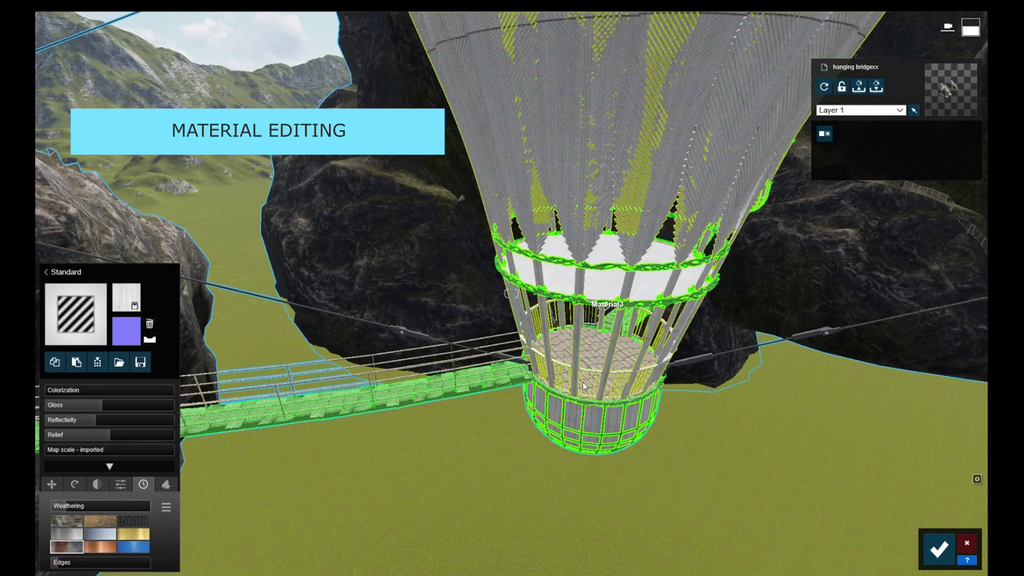
key("Escape")
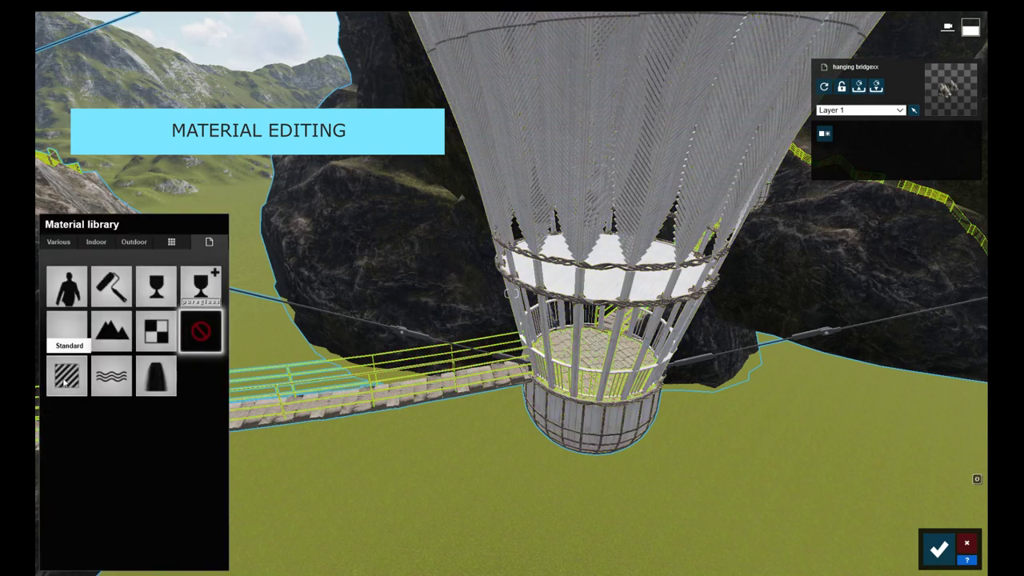
left_click(64, 376)
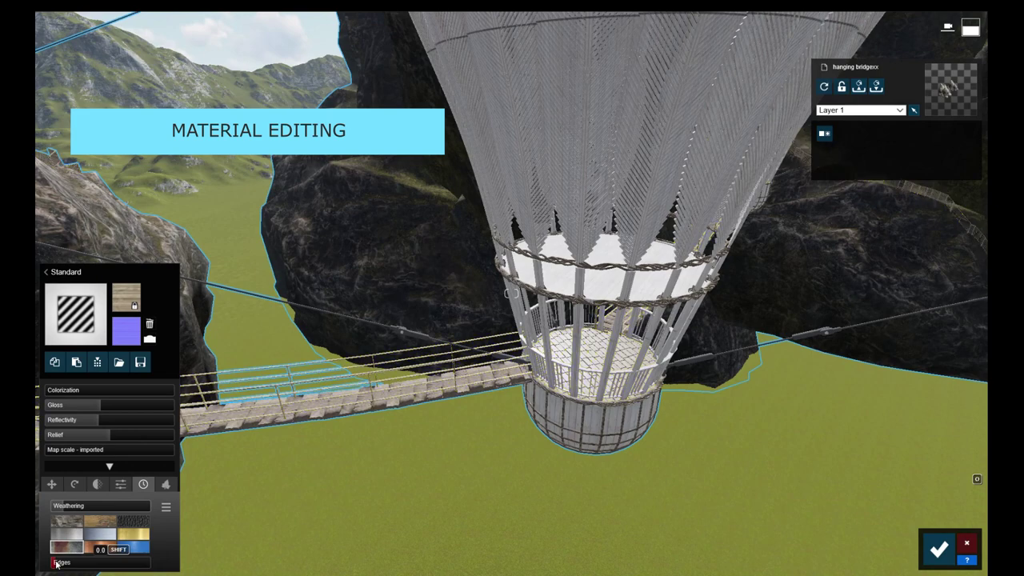
Make a second material Standard with weathering about 0.2 and the second weathering preset.
left_click(480, 389)
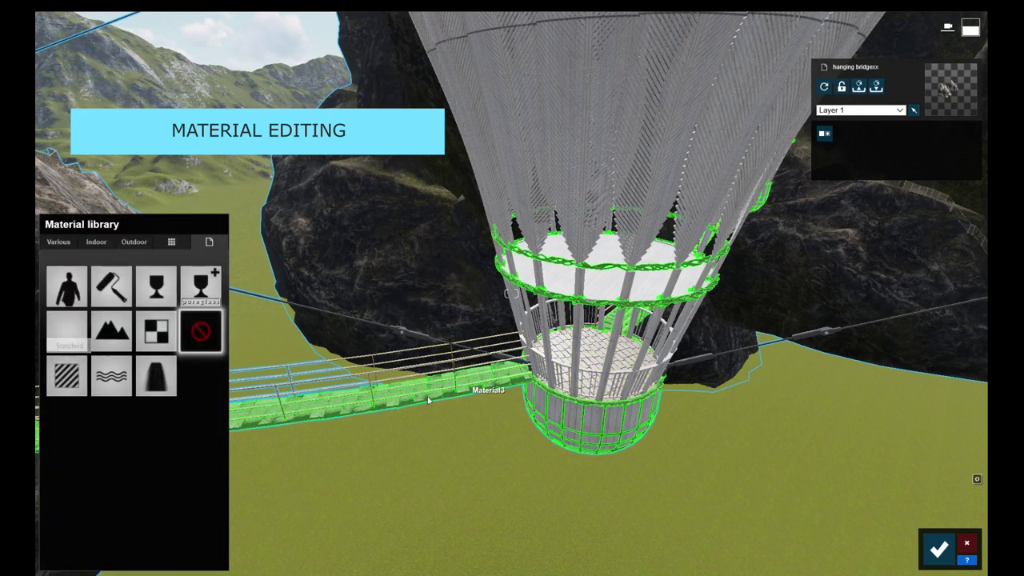
left_click(70, 375)
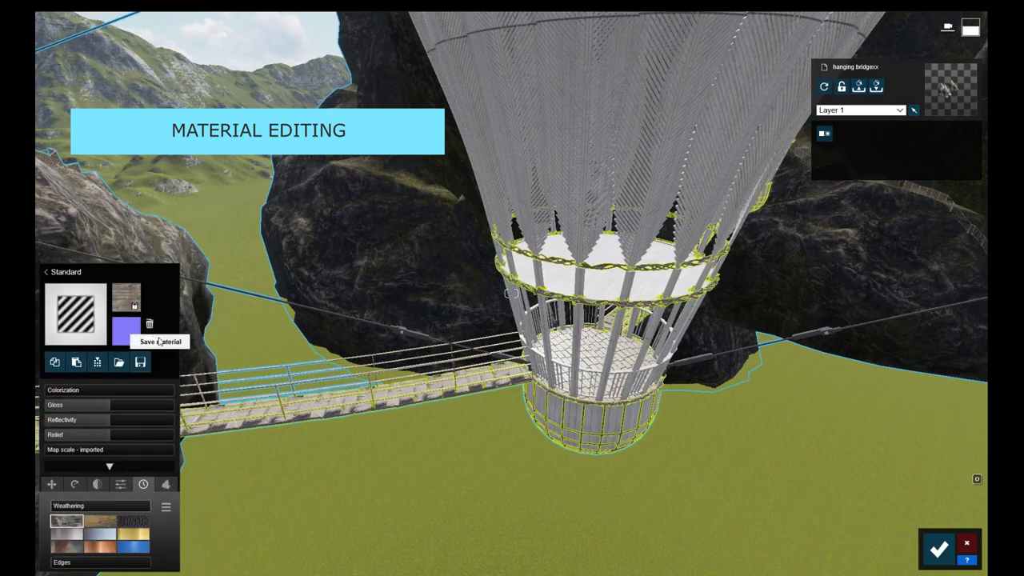
mouse_move(66, 528)
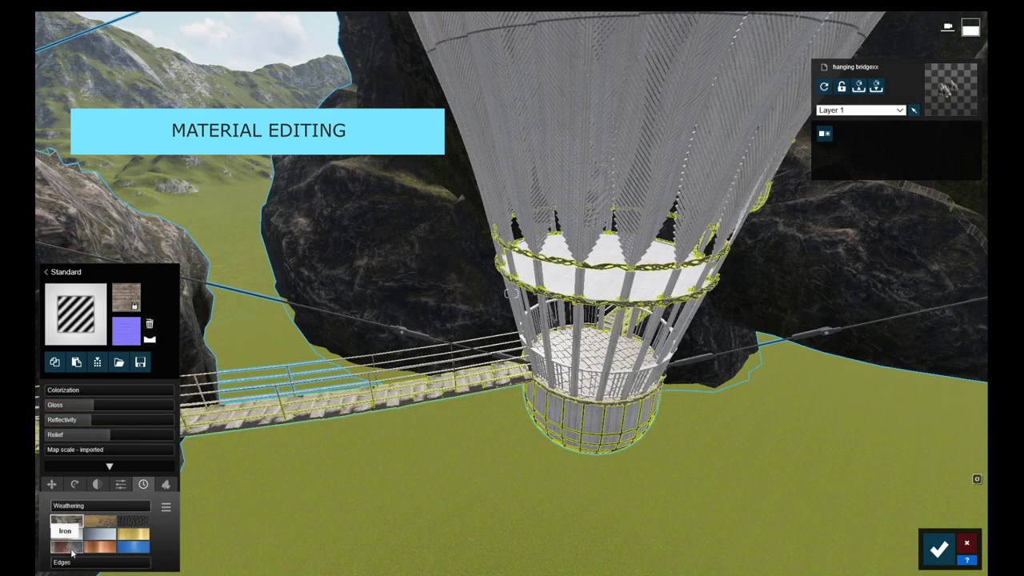
left_click(72, 508)
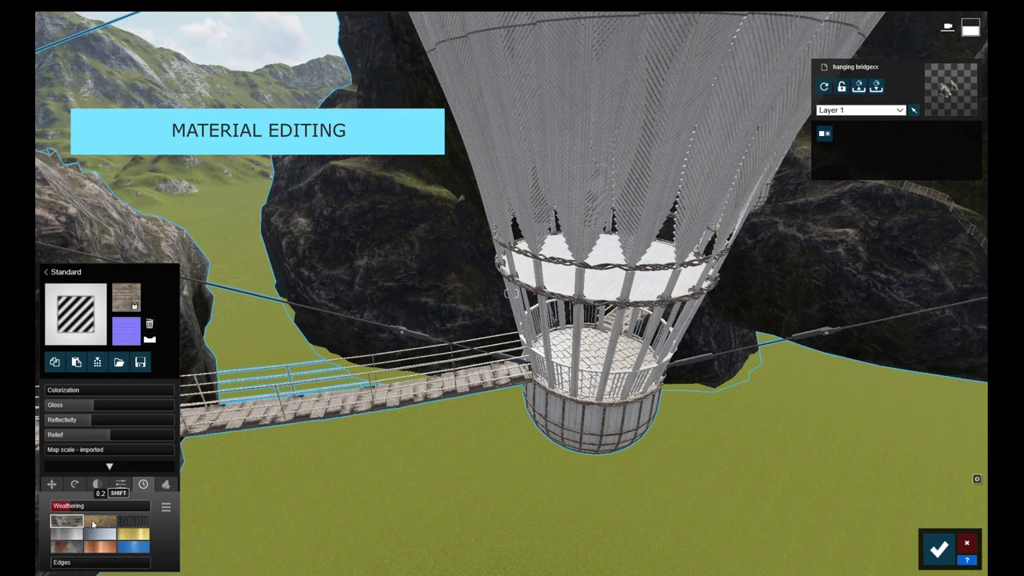
left_click(97, 521)
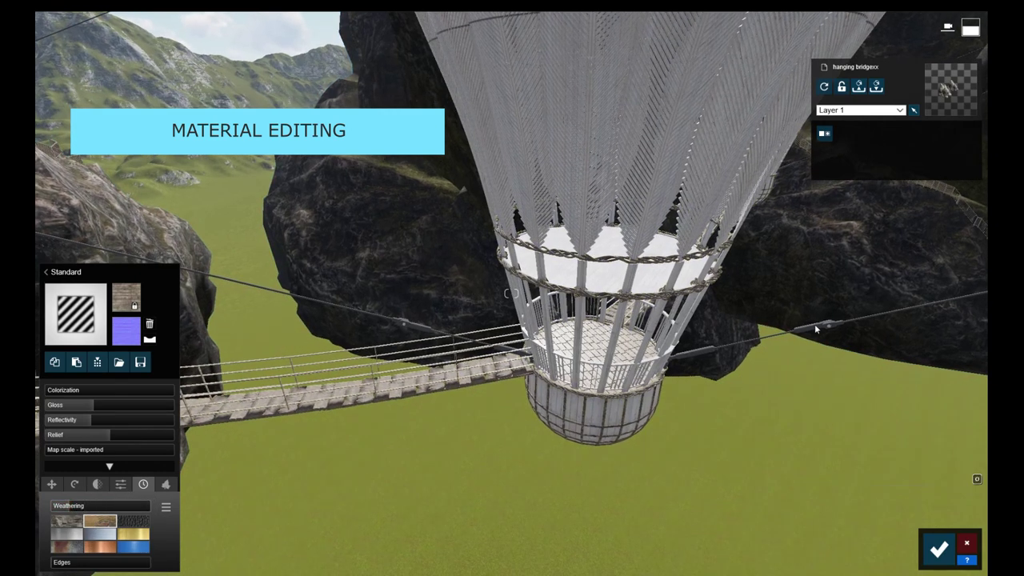
left_click(45, 272)
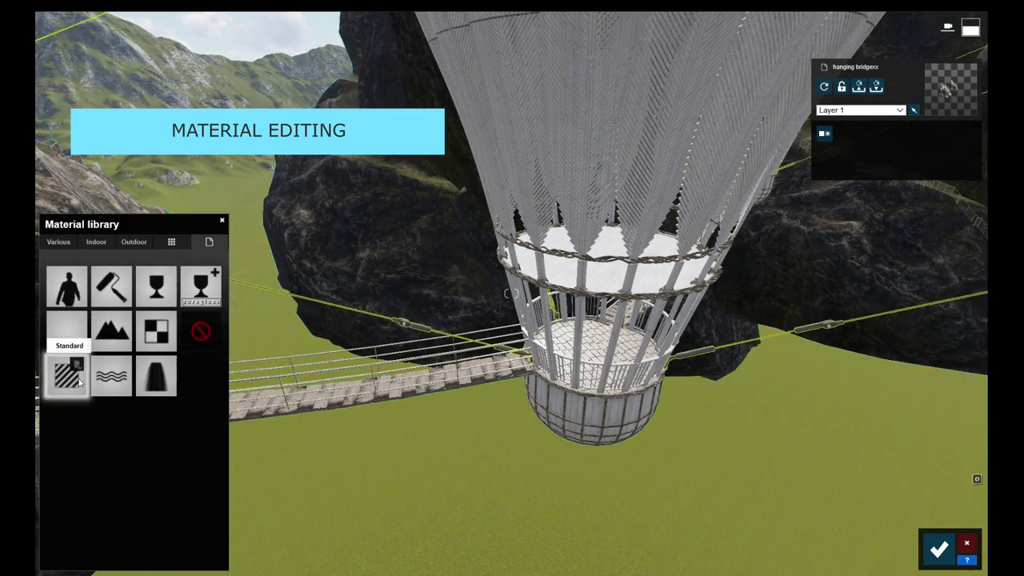
Make the material a more reflective Standard, check the basket ceiling's settings, and confirm the edits.
left_click(79, 382)
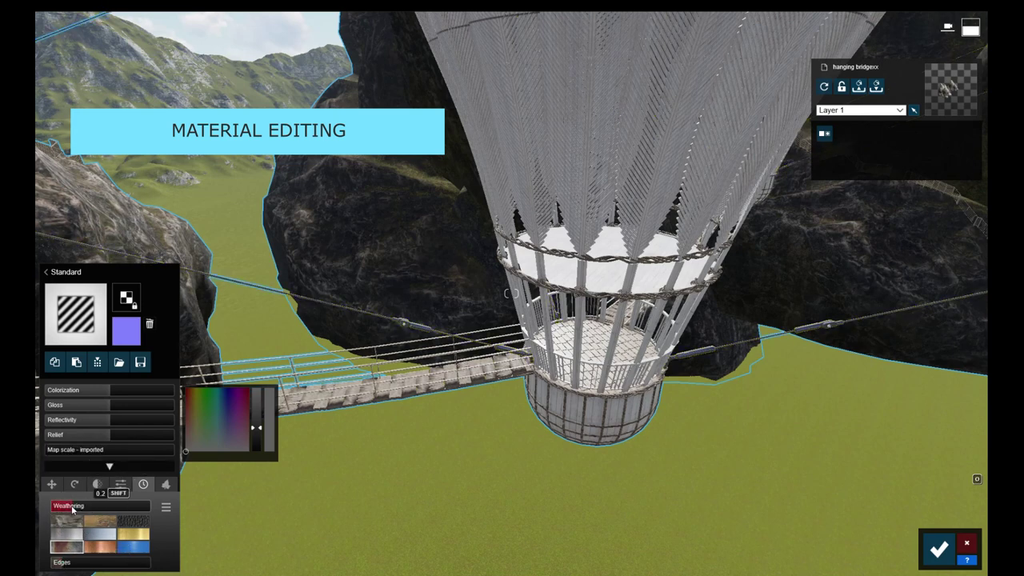
left_click_drag(110, 426, 104, 426)
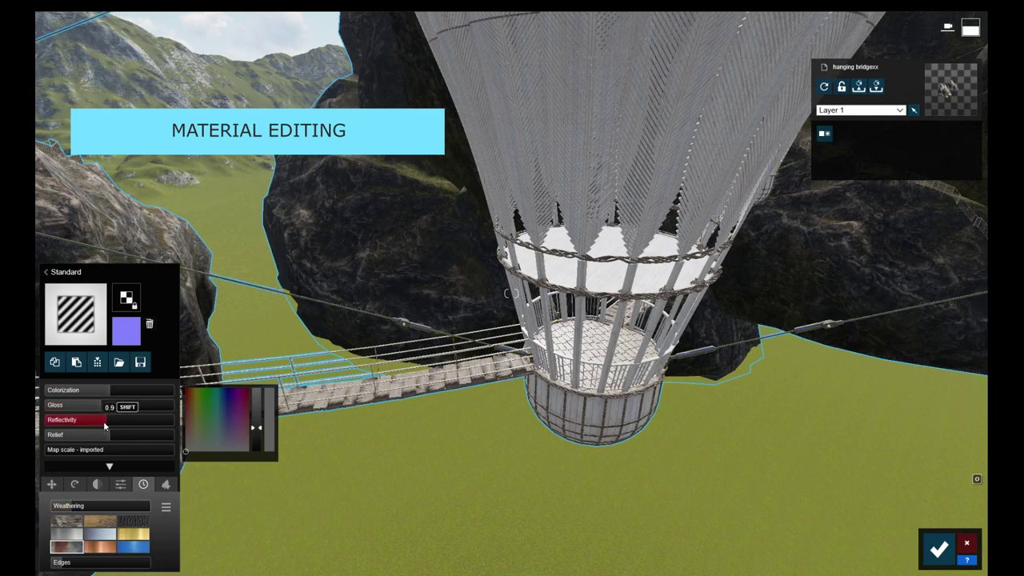
key("w")
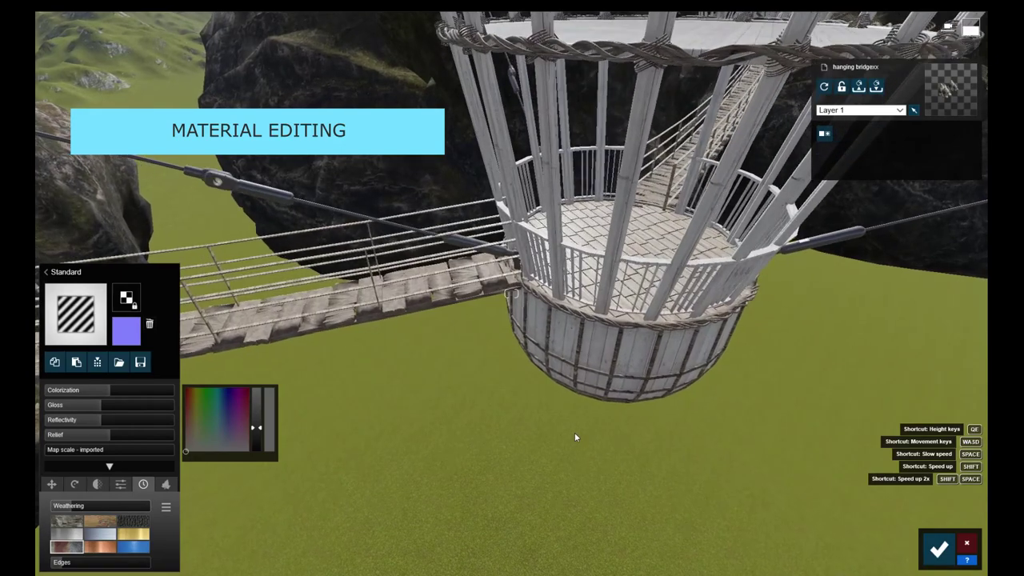
mouse_move(574, 436)
right_mouse_down()
mouse_move(559, 499)
mouse_move(502, 448)
right_mouse_up()
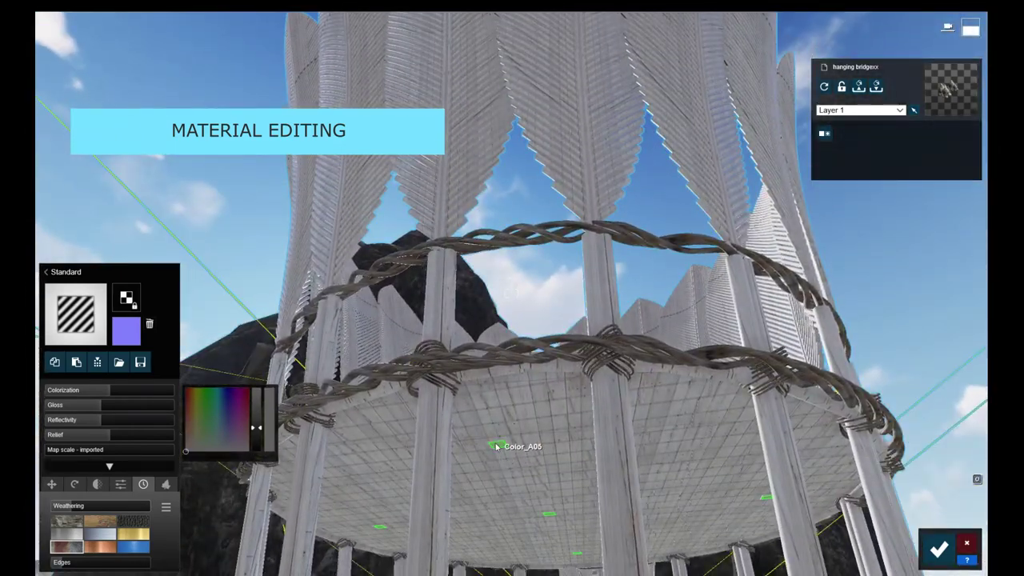
left_click(46, 272)
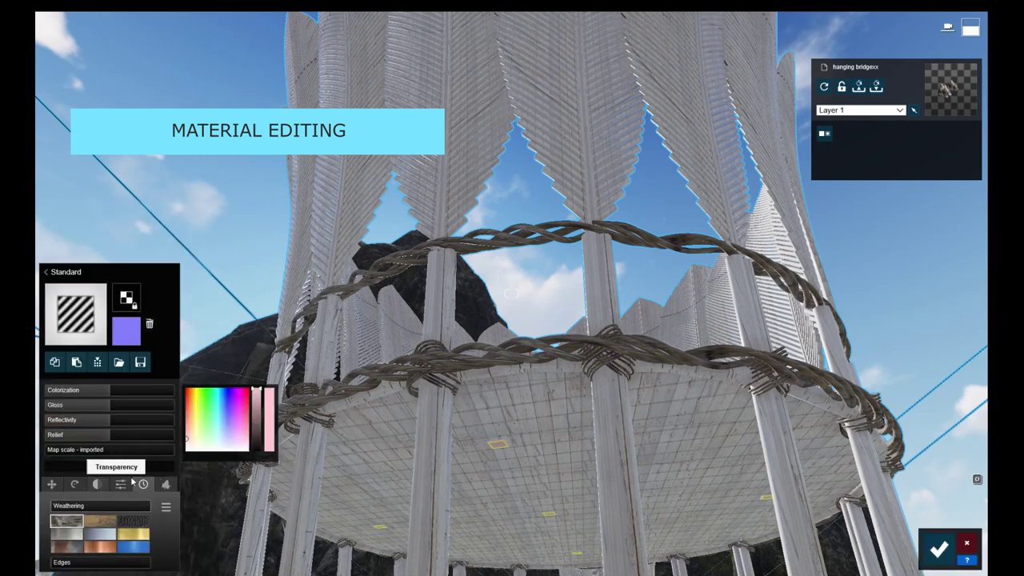
left_click(120, 485)
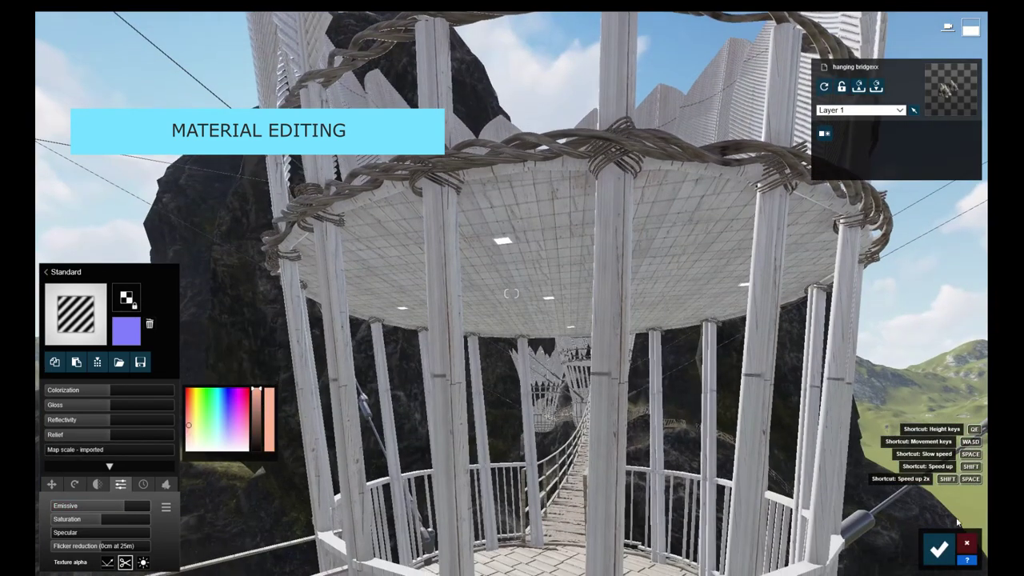
left_click(939, 548)
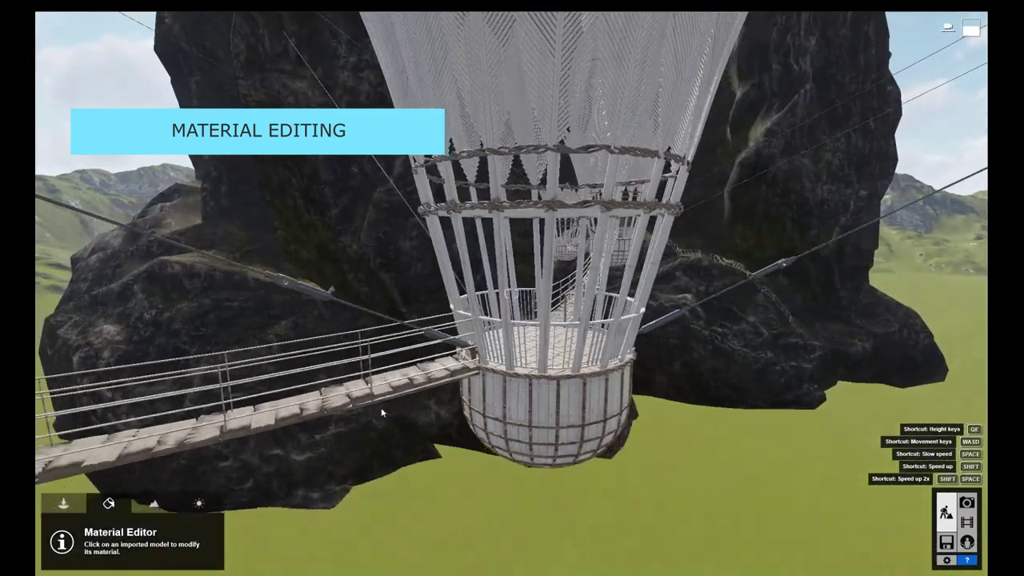
mouse_move(380, 407)
right_mouse_down()
mouse_move(484, 313)
mouse_move(666, 342)
right_mouse_up()
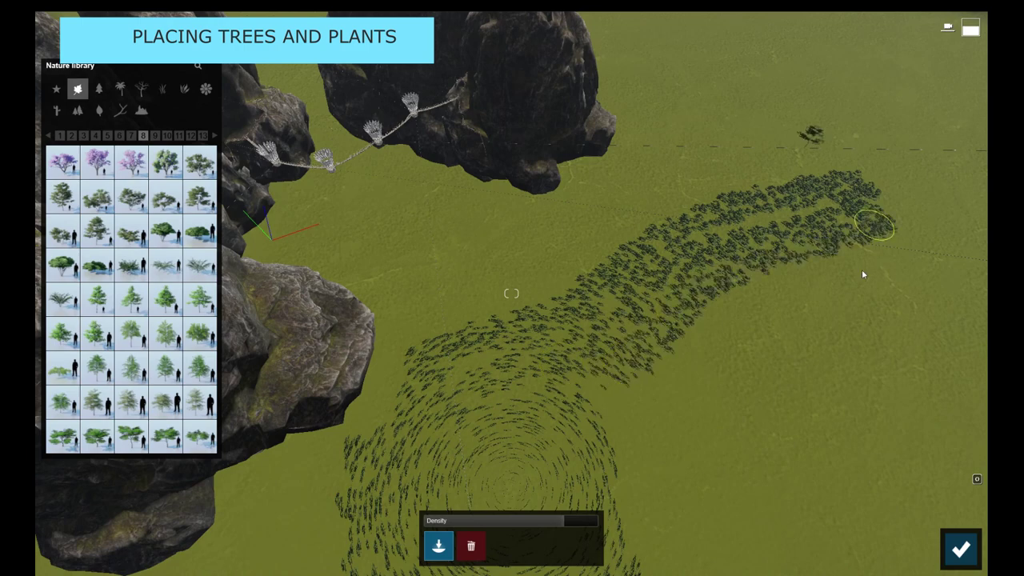
Brush dense bands of trees over the grass, switching to a second tree species midway.
left_click_drag(815, 345, 965, 423)
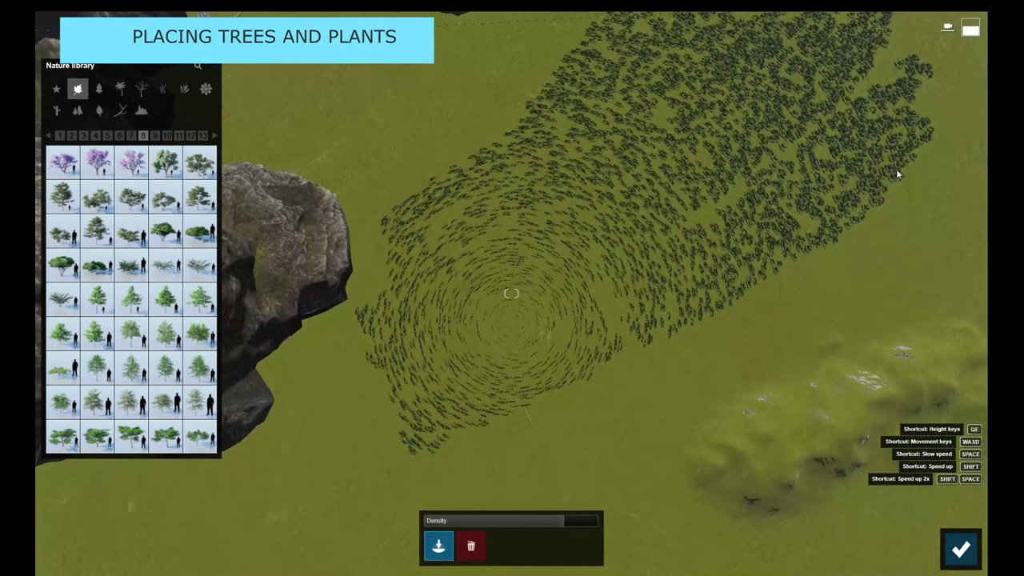
mouse_move(896, 168)
left_mouse_down()
mouse_move(585, 400)
mouse_move(942, 226)
left_mouse_up()
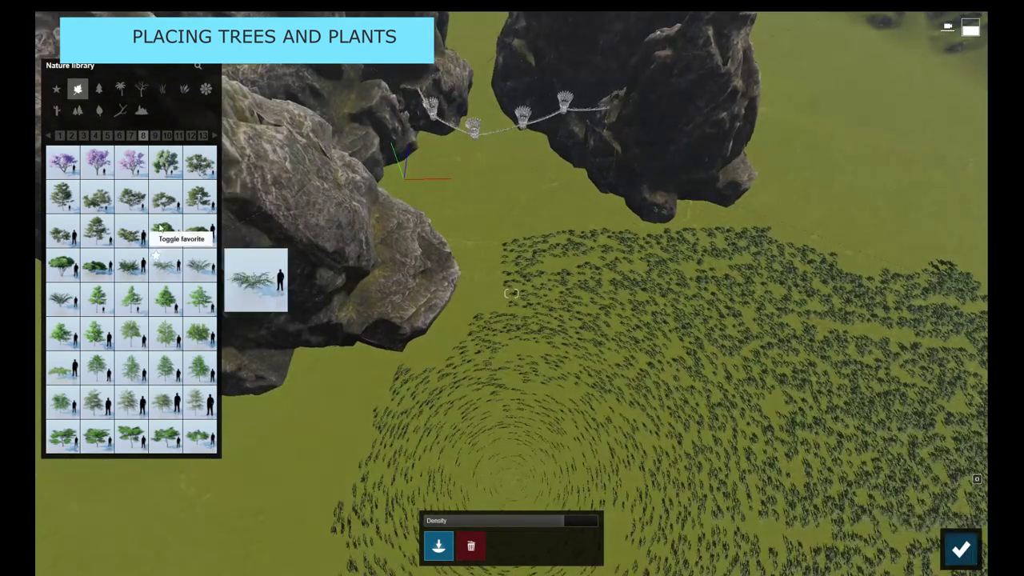
left_click(62, 196)
left_click_drag(704, 400, 695, 448)
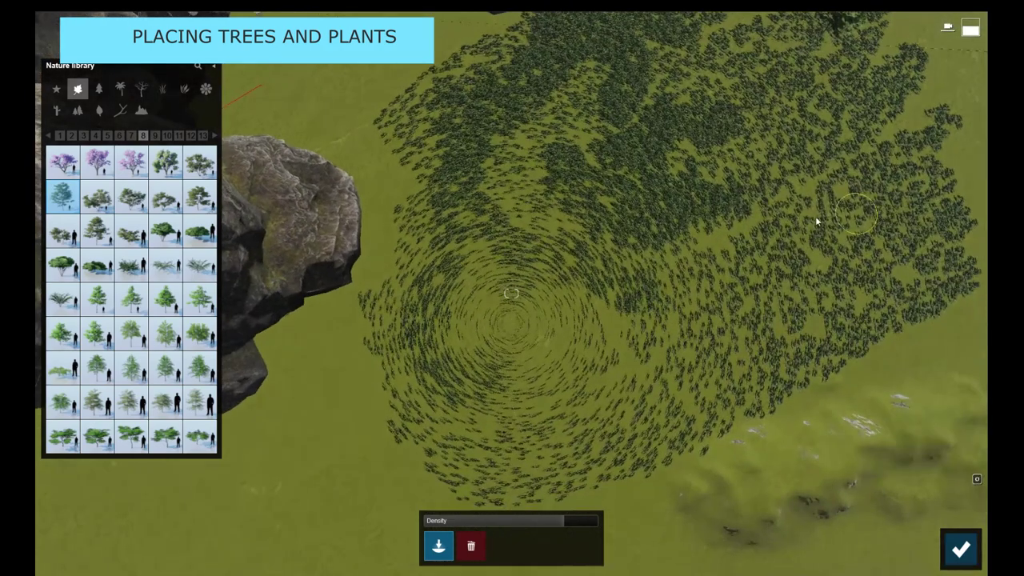
left_click_drag(815, 216, 680, 450)
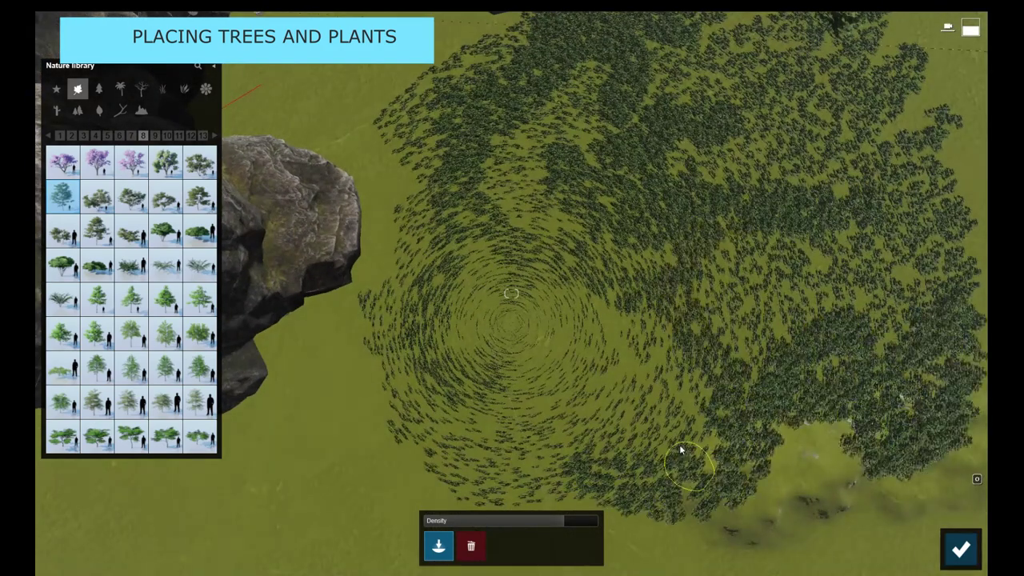
left_click_drag(732, 496, 855, 541)
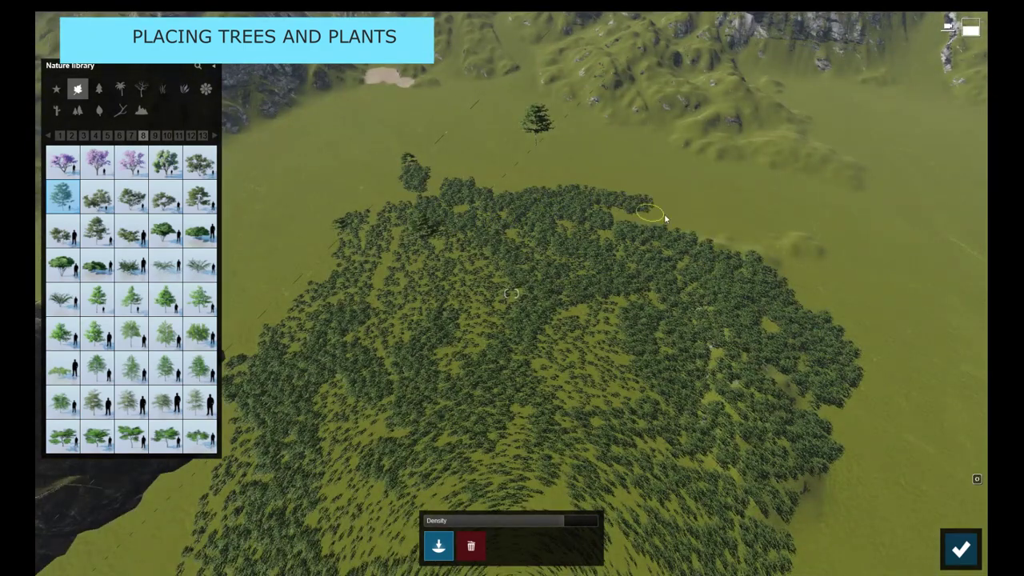
left_click(961, 549)
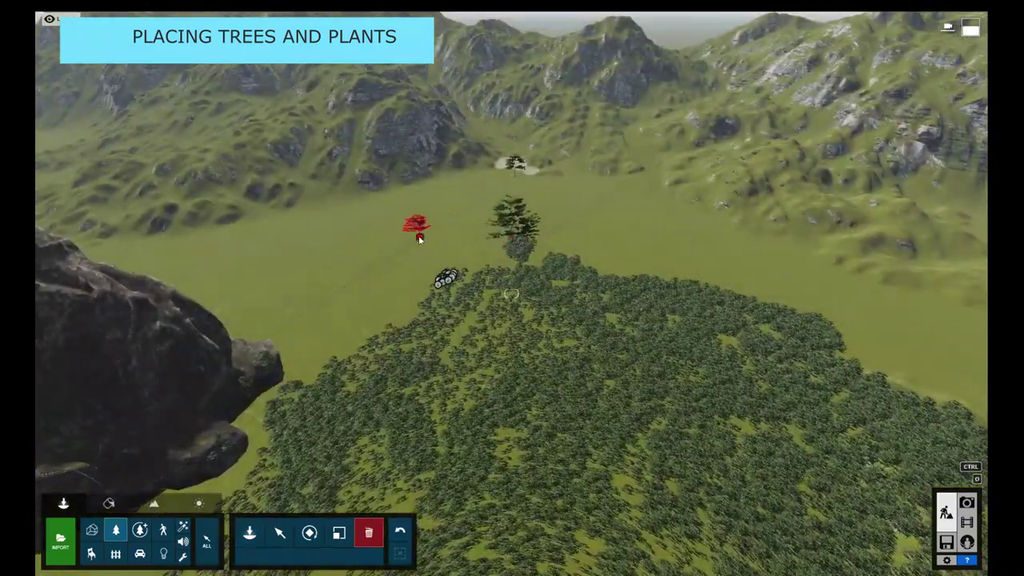
Reposition the standalone tree and select the cliffs and bridge model.
left_click_drag(419, 238, 573, 174)
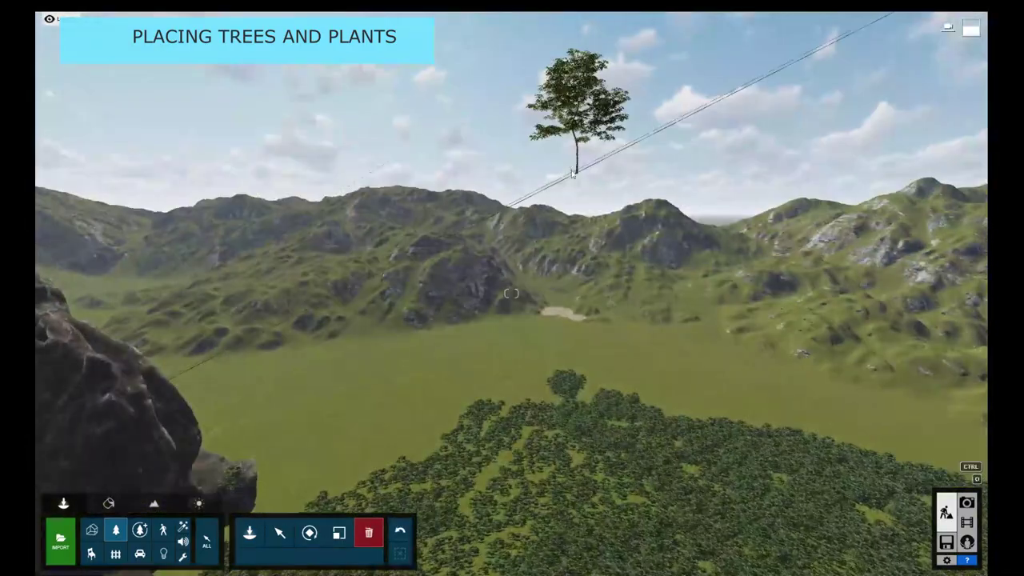
right_click_drag(573, 174, 504, 228)
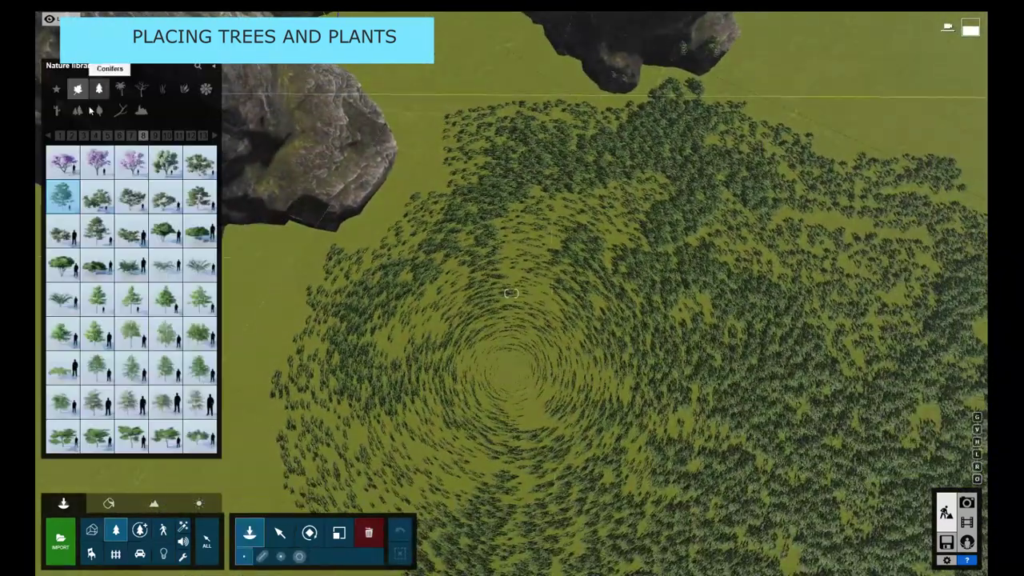
left_click(92, 529)
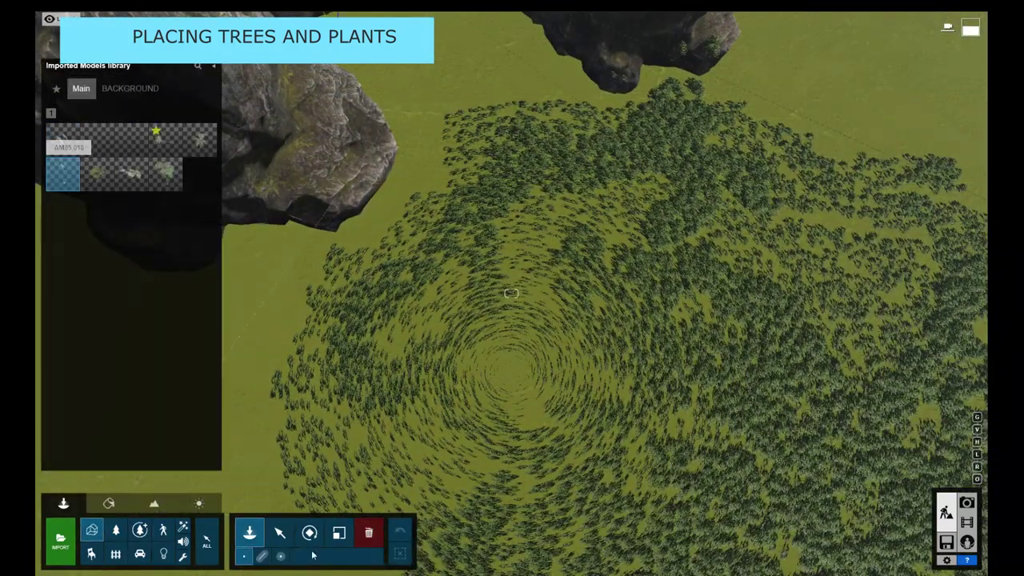
right_click_drag(743, 481, 535, 484)
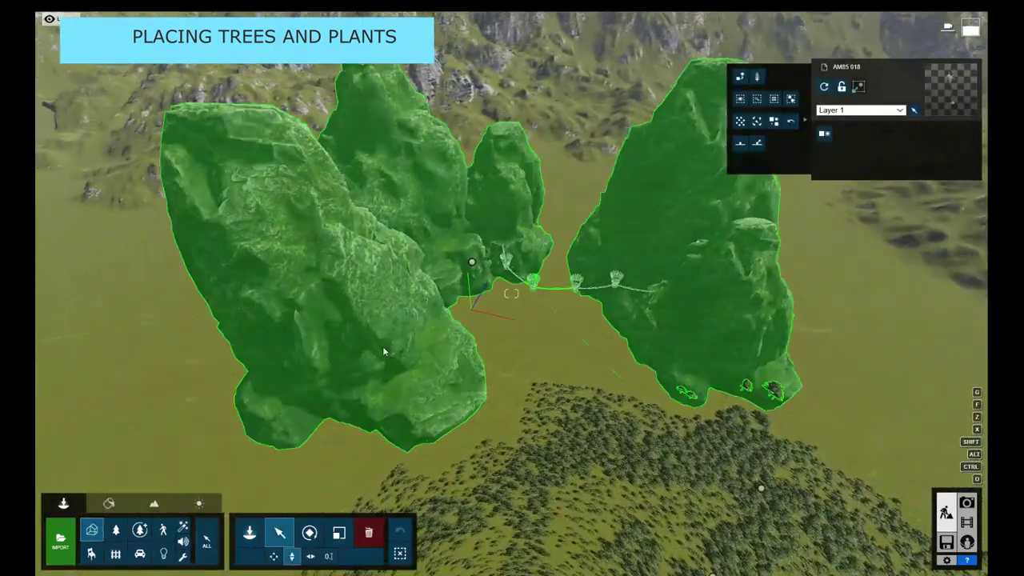
left_click(383, 346)
right_click_drag(460, 270, 510, 292)
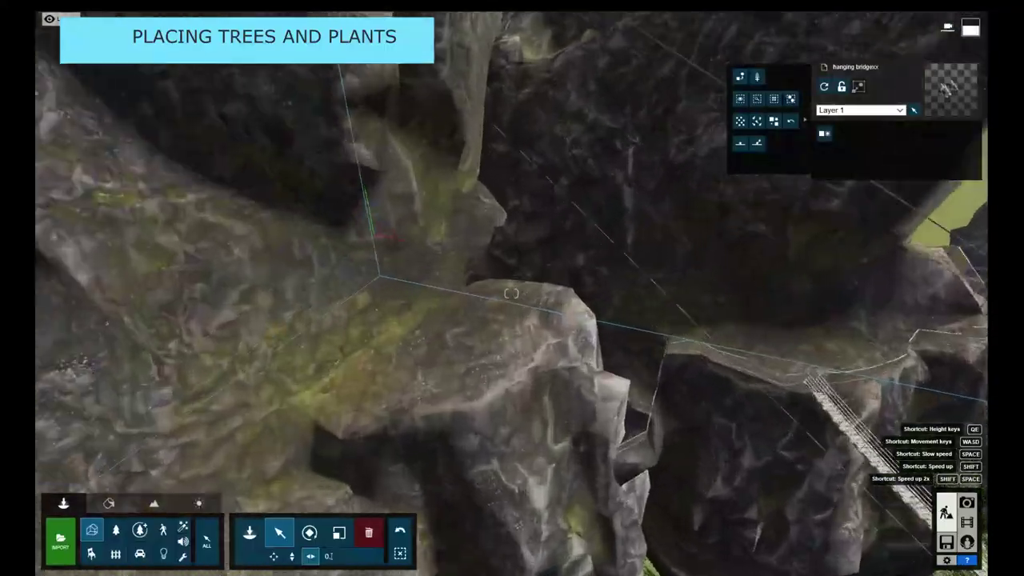
Fly the camera over the forest and rocks to an overhead view of the bridge and towers.
right_click_drag(510, 293, 570, 336)
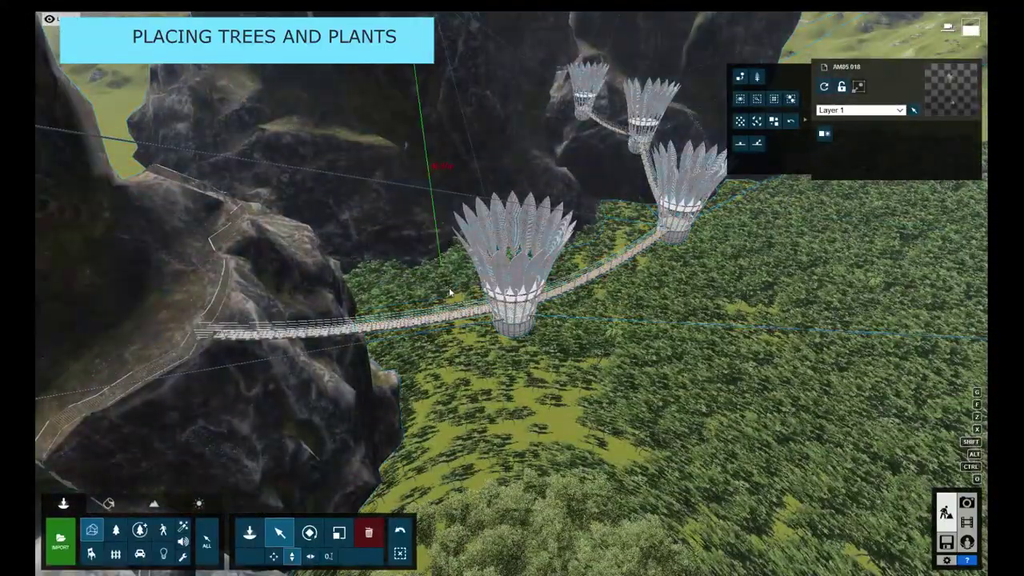
right_click_drag(510, 293, 510, 293)
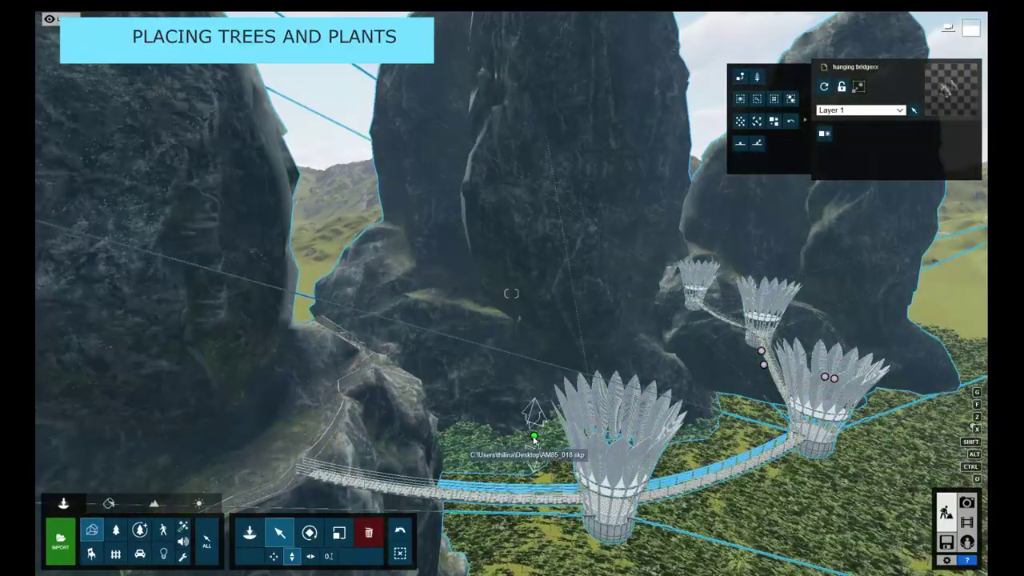
left_click(533, 438)
mouse_move(533, 438)
right_mouse_down()
mouse_move(624, 380)
mouse_move(625, 274)
right_mouse_up()
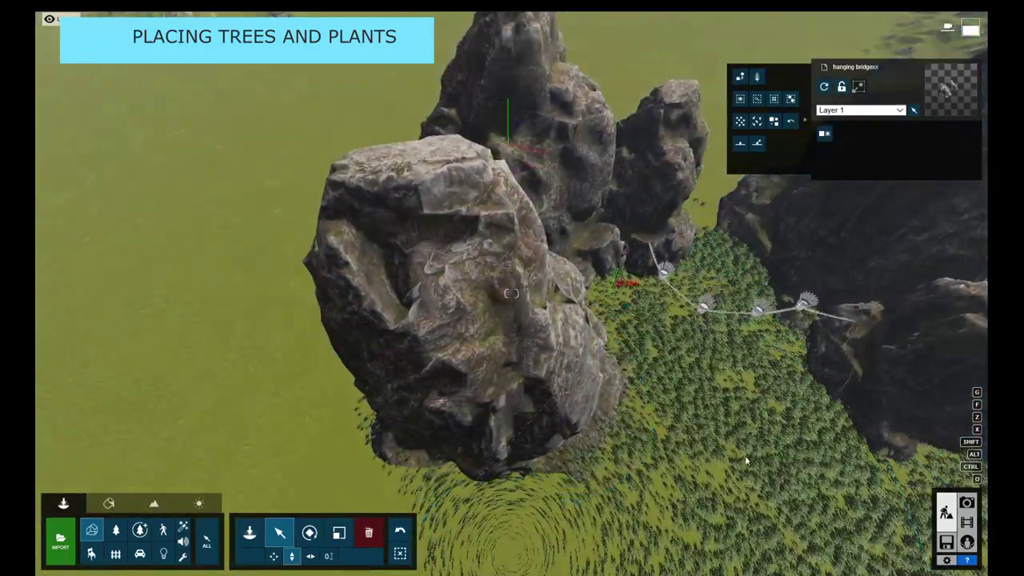
key("w")
mouse_move(628, 274)
right_mouse_down()
mouse_move(606, 177)
mouse_move(520, 221)
right_mouse_up()
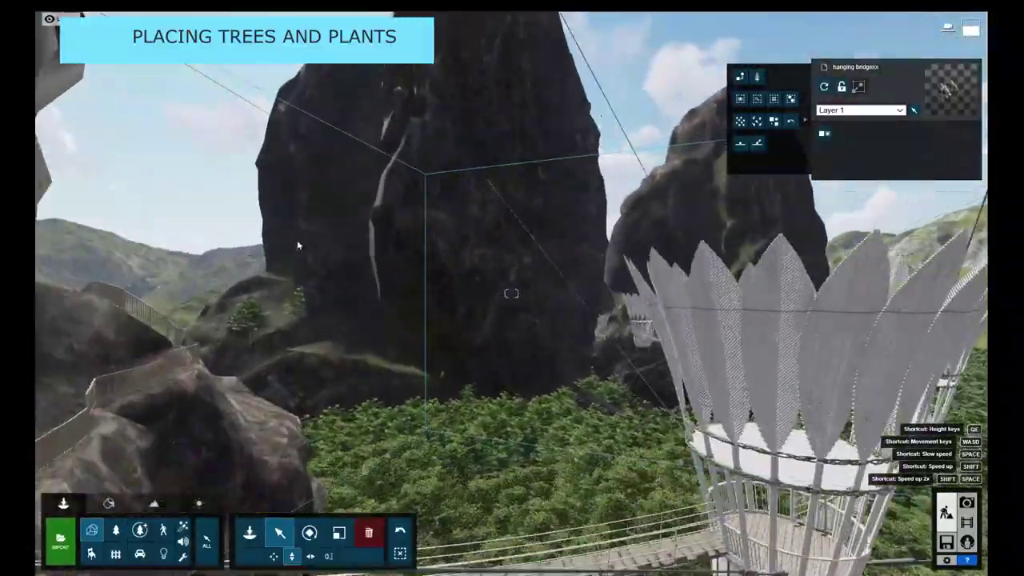
mouse_move(510, 293)
right_mouse_down()
mouse_move(352, 278)
mouse_move(511, 293)
right_mouse_up()
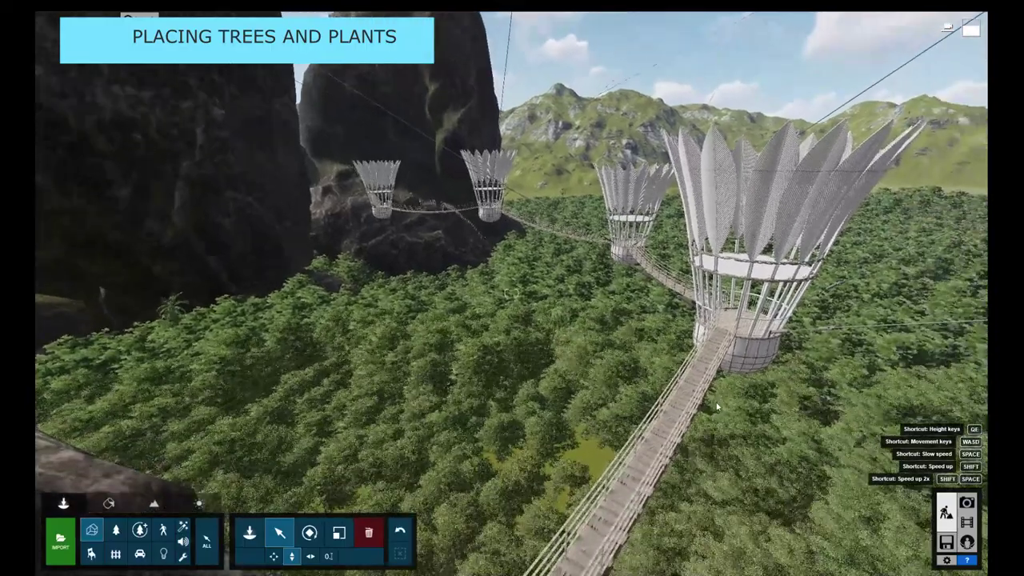
Place a fine-detail tree cluster beside the left rock, trying several tree species.
left_click(140, 529)
left_click(167, 353)
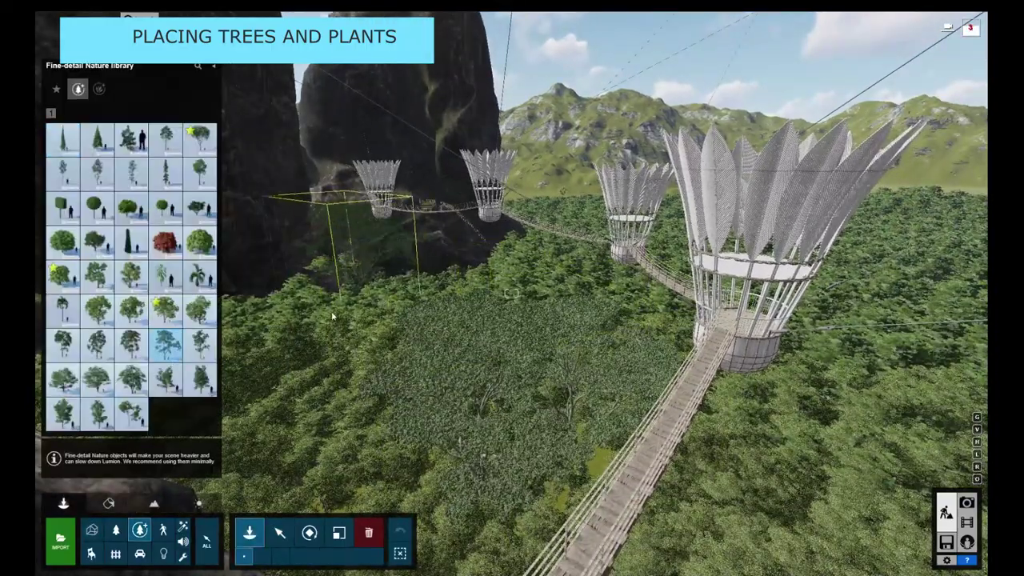
left_click(324, 236)
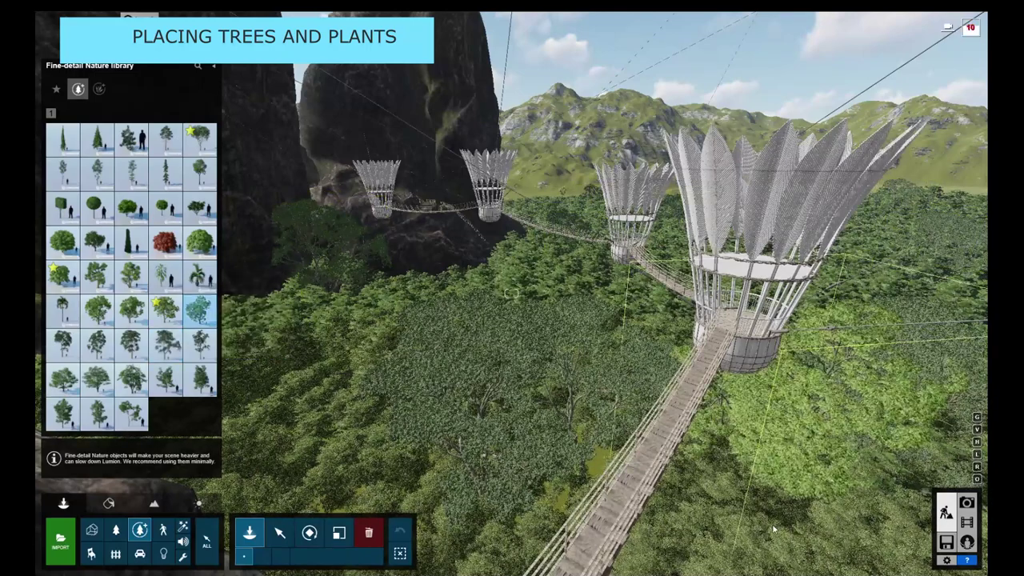
left_click(200, 308)
left_click(130, 344)
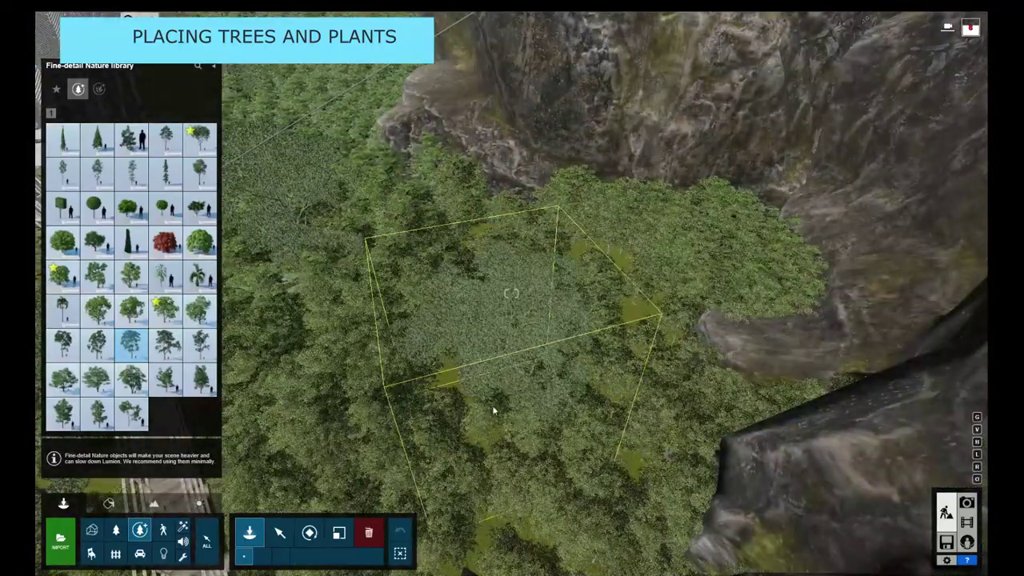
left_click(96, 344)
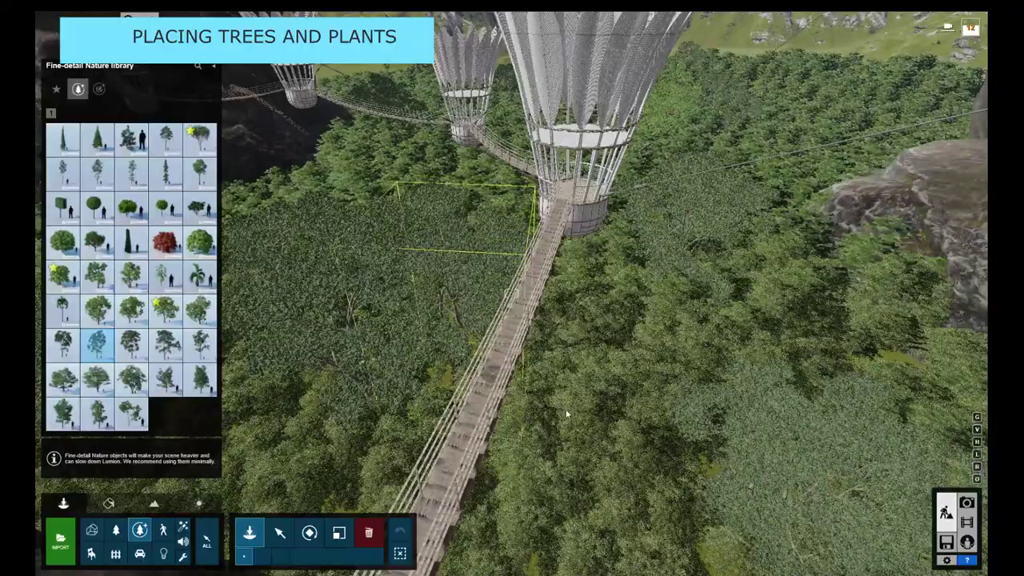
right_click_drag(567, 413, 526, 349)
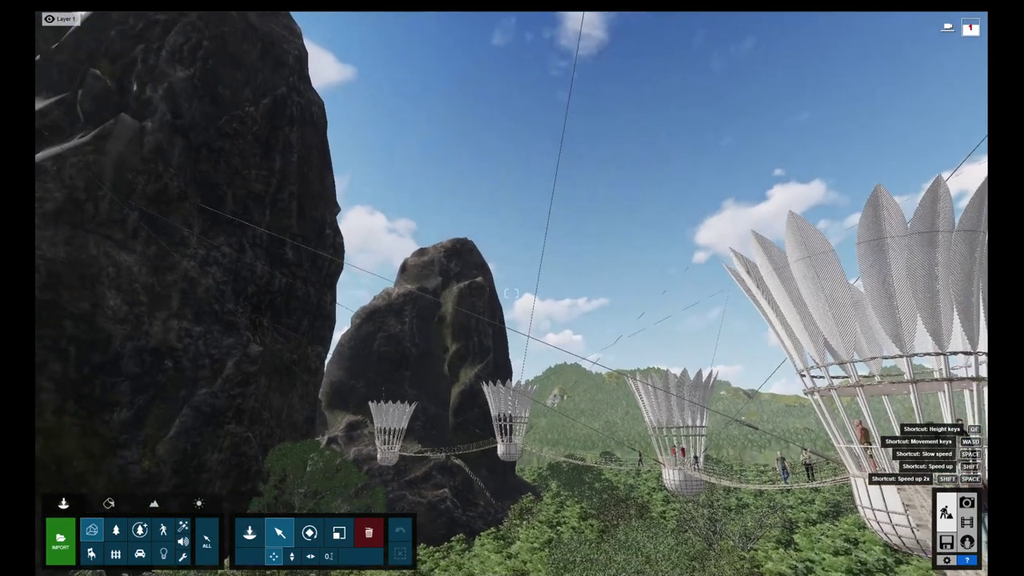
right_click_drag(510, 293, 597, 444)
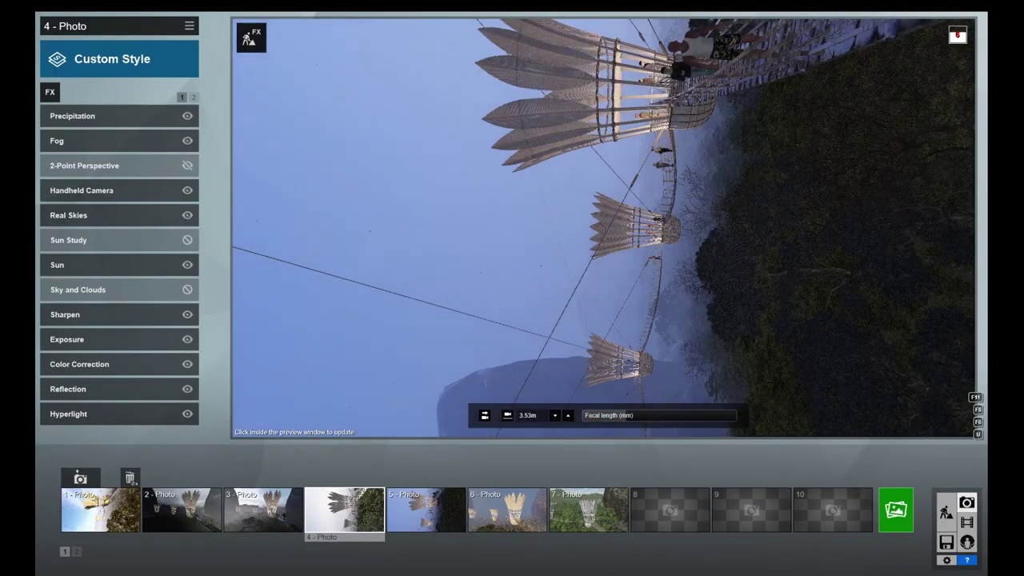
Reframe photo 4 on the towers and bridge, review Precipitation and Fog, then open Handheld Camera.
right_click_drag(602, 240, 602, 227)
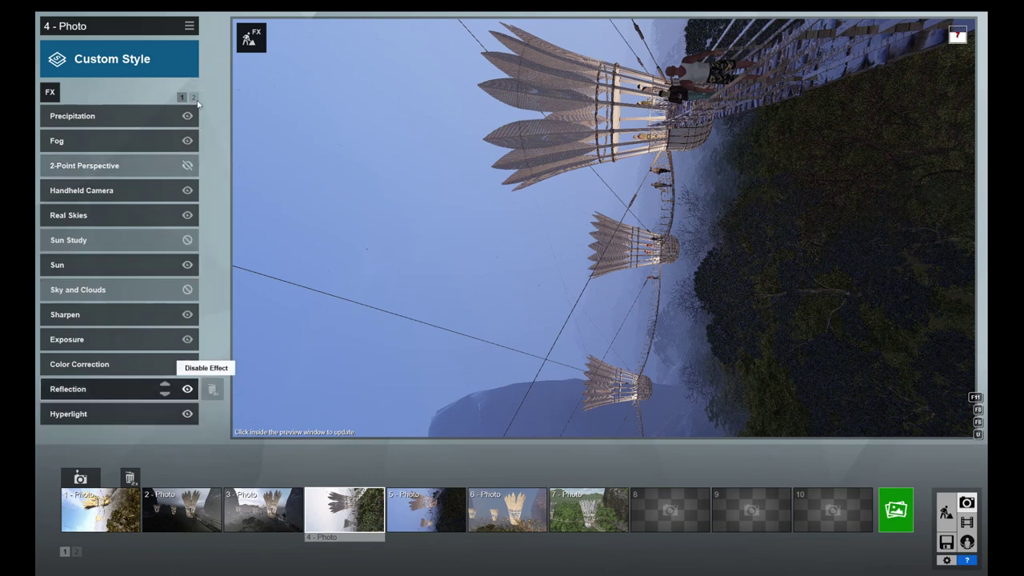
left_click(193, 97)
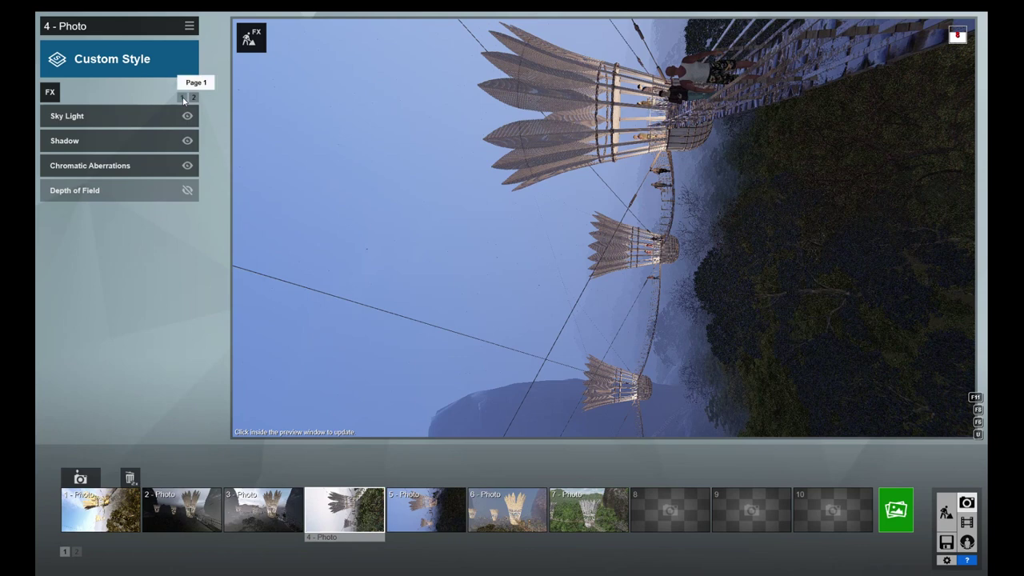
left_click(77, 118)
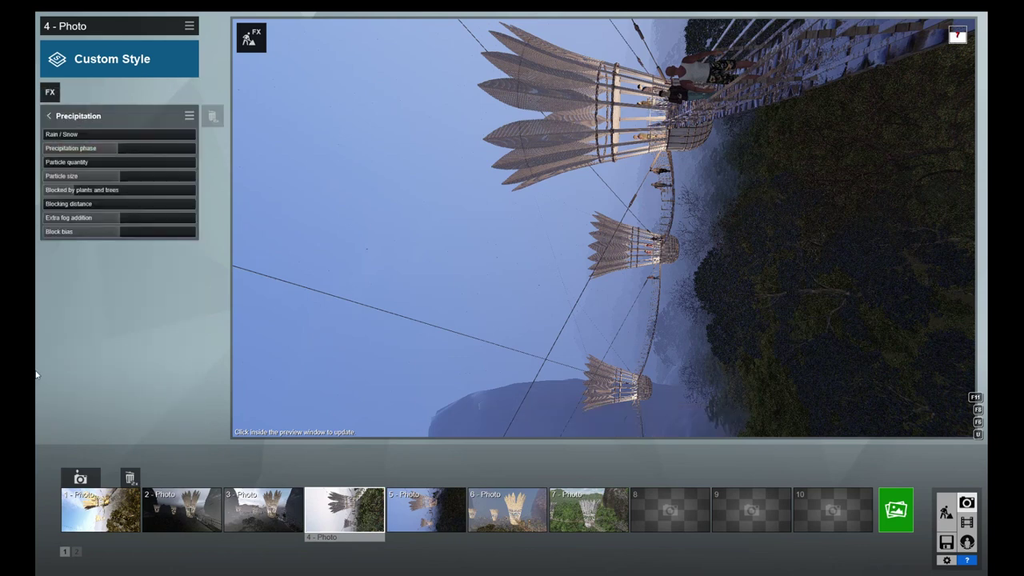
left_click(49, 117)
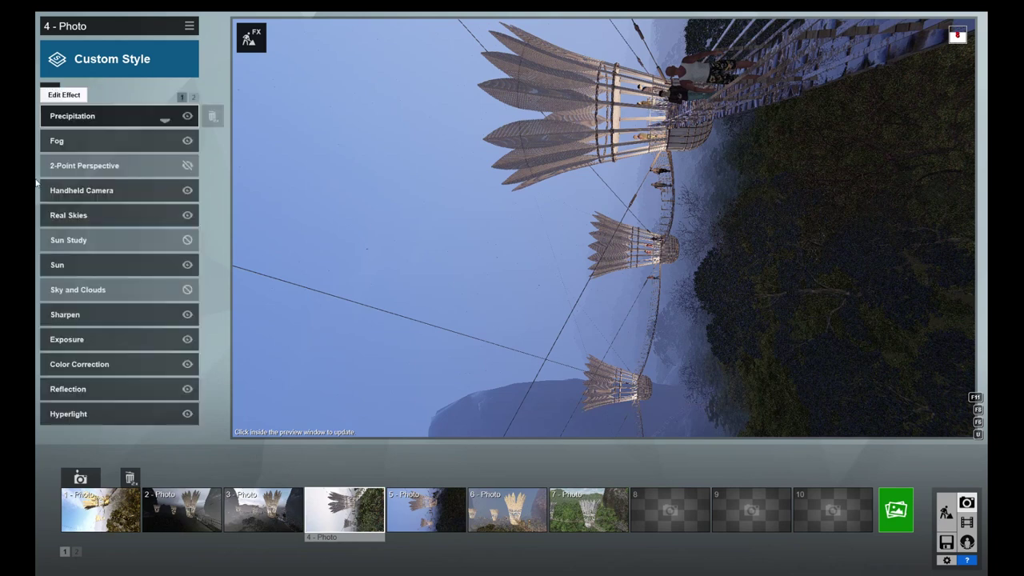
left_click(56, 144)
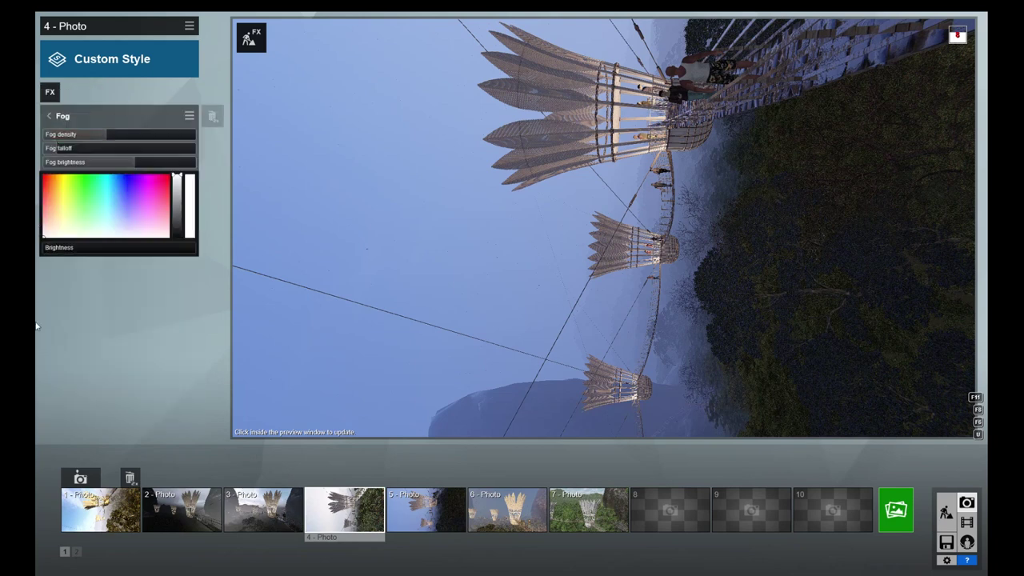
left_click(48, 117)
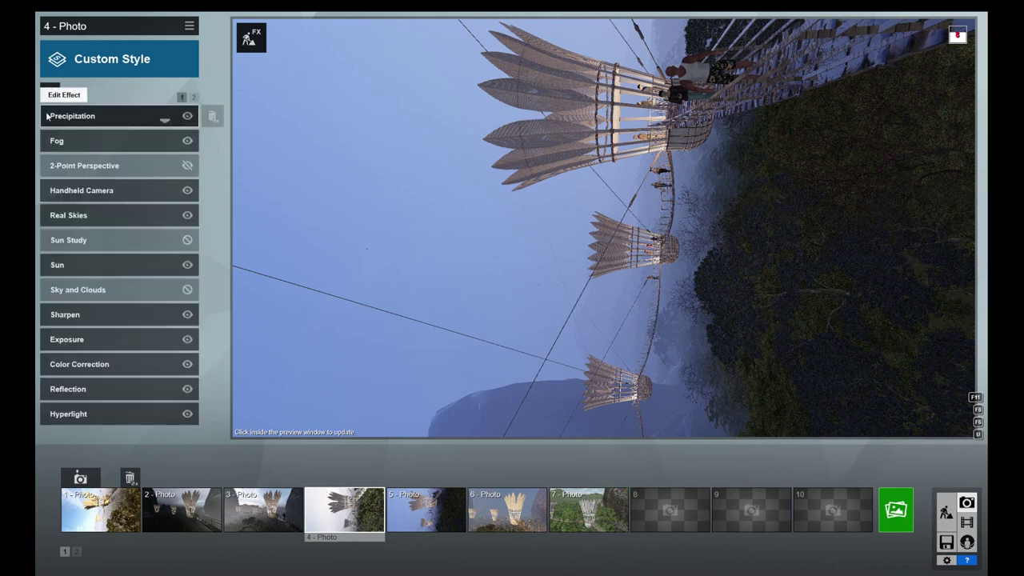
left_click(37, 194)
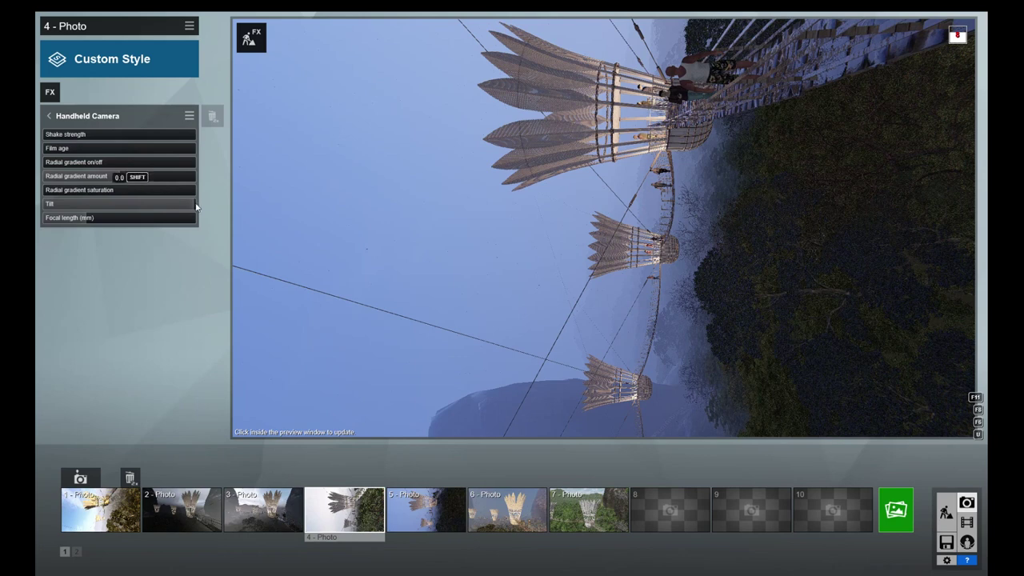
Drag the Handheld Camera tilt to rotate the shot, then review the Real Skies images and Sun settings.
left_click_drag(196, 207, 166, 203)
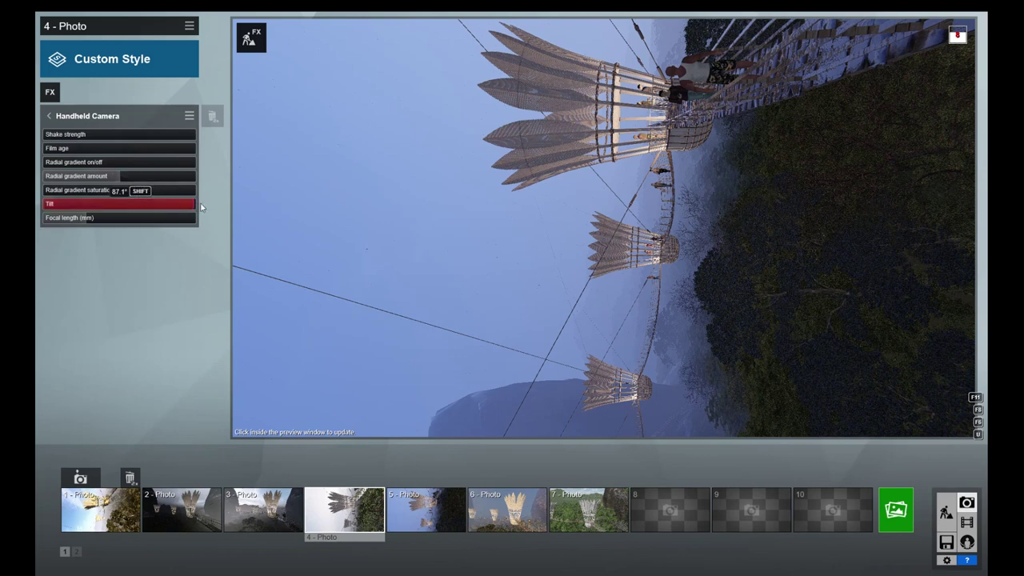
left_click(48, 116)
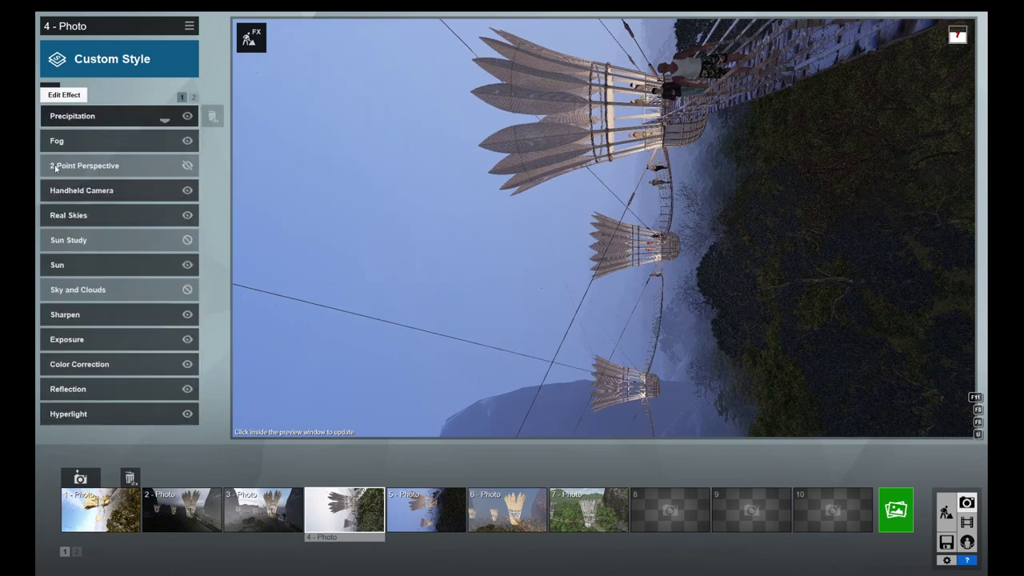
left_click(68, 215)
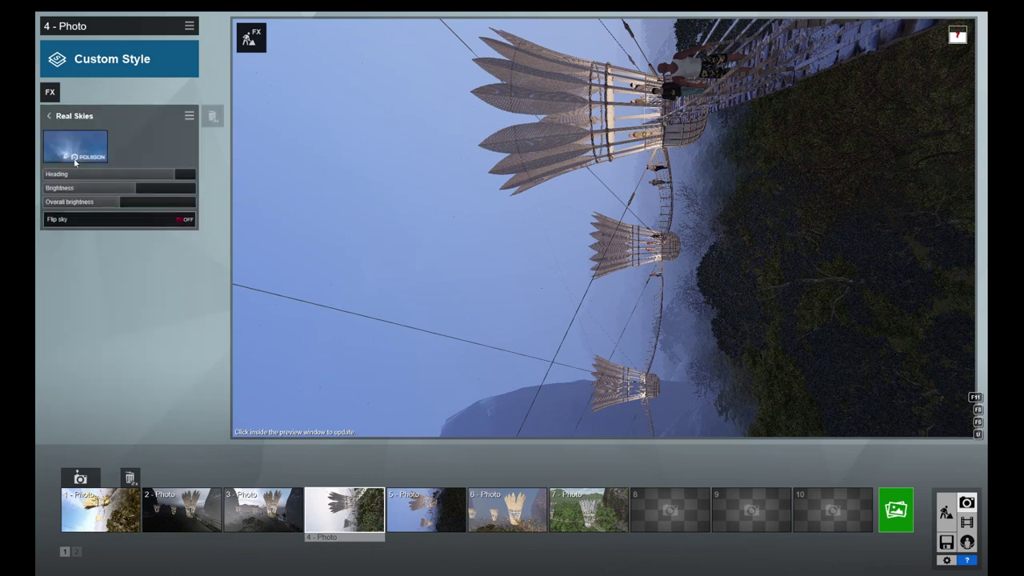
left_click(73, 140)
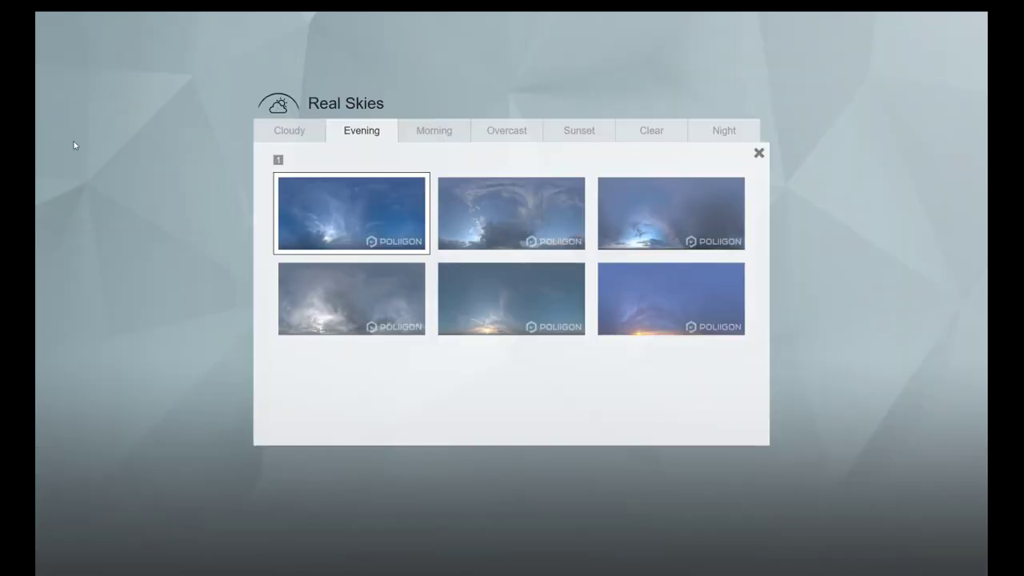
left_click(352, 210)
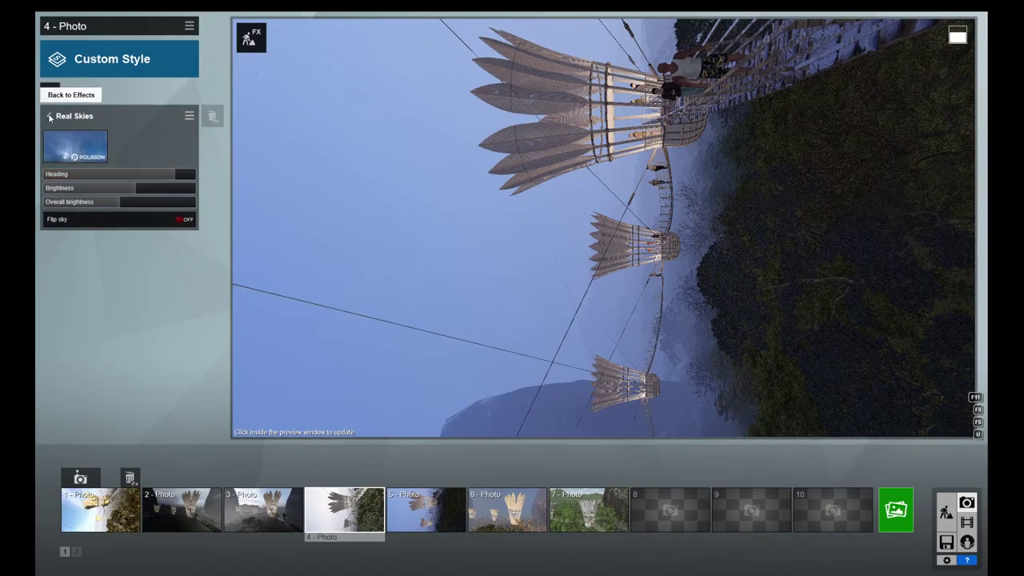
left_click(49, 117)
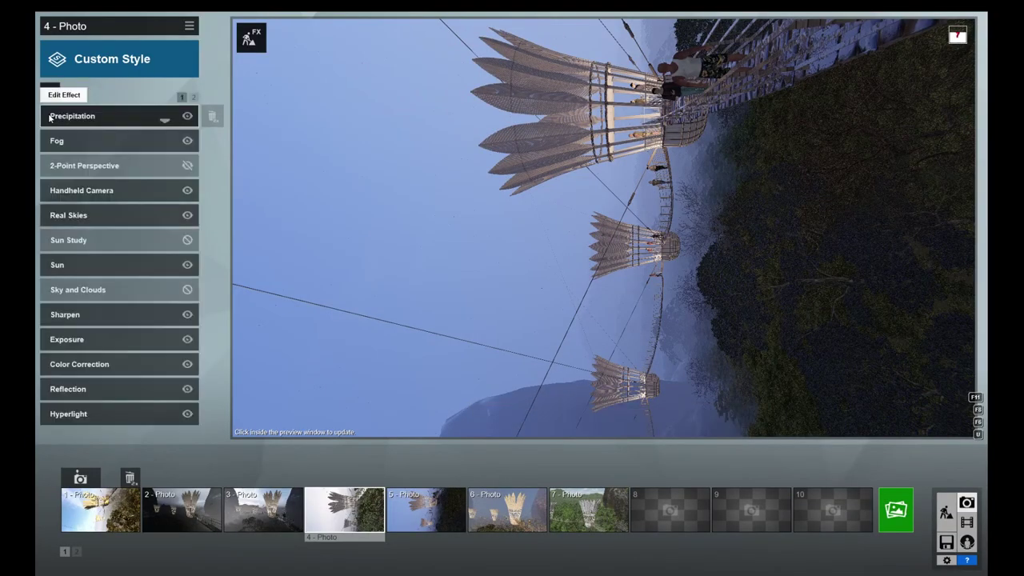
left_click(56, 263)
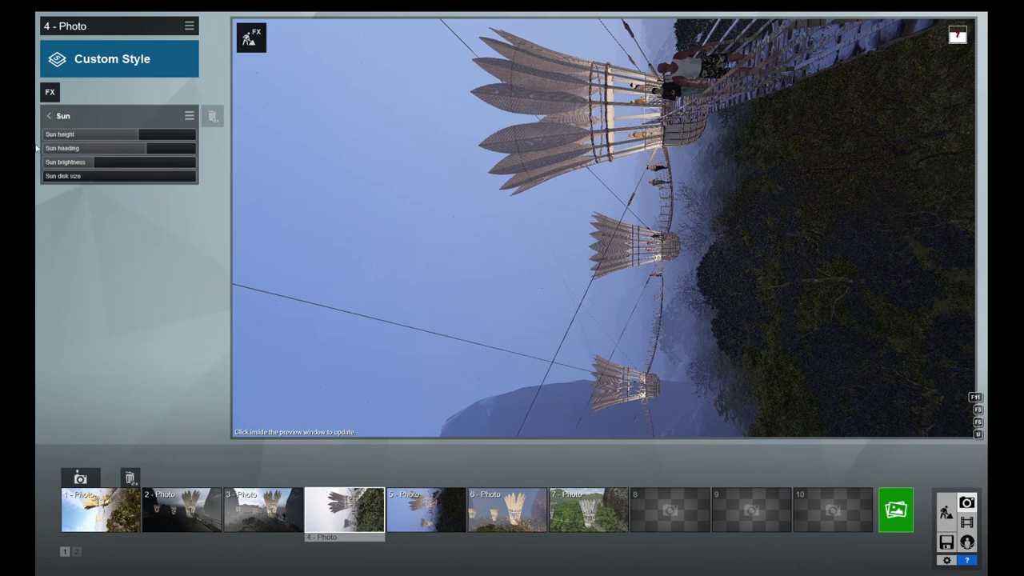
left_click(49, 115)
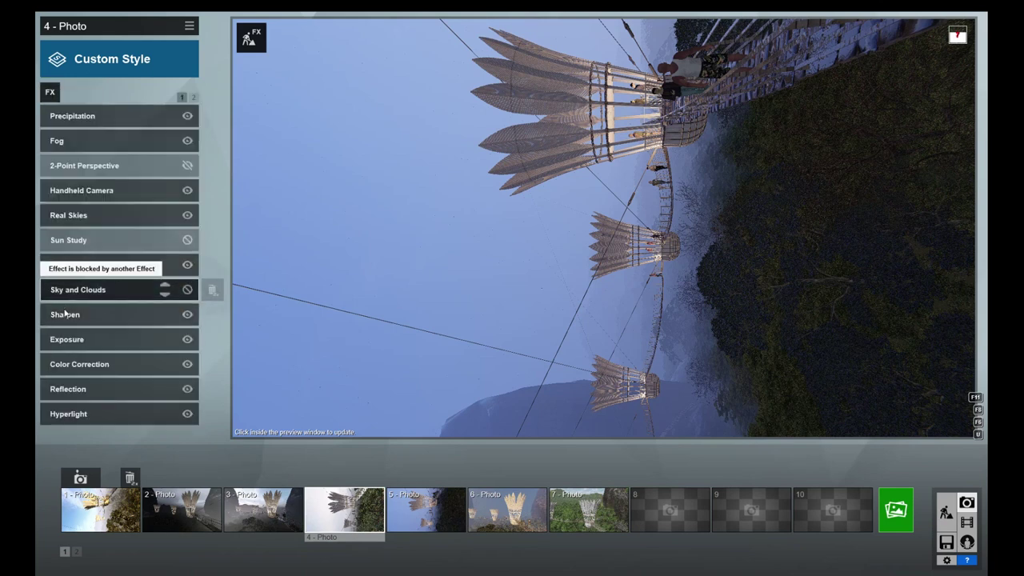
Review the Sharpen, Exposure, Color Correction, Reflection and Hyperlight effect settings on photo 4.
left_click(66, 315)
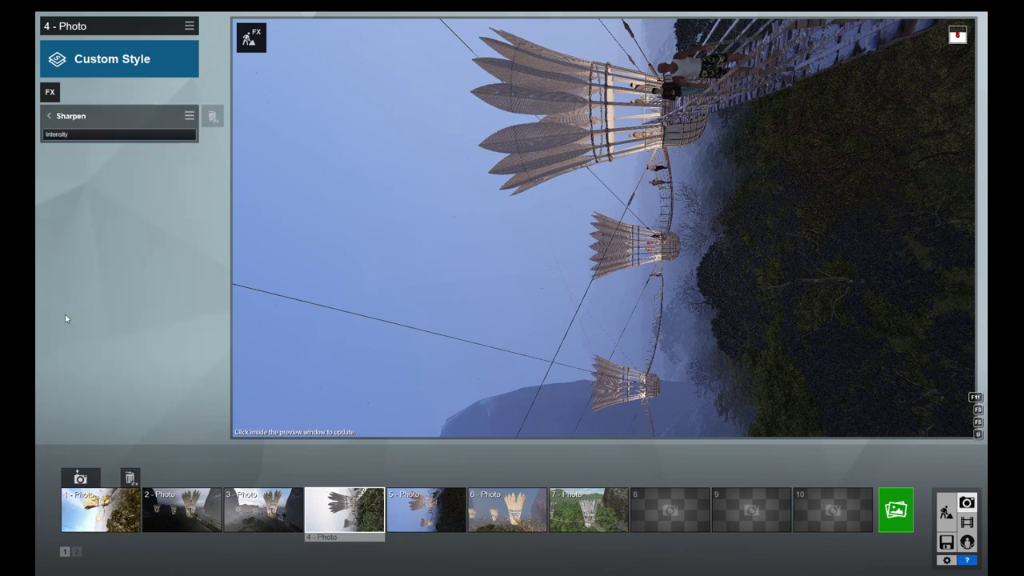
mouse_move(47, 136)
left_click(48, 118)
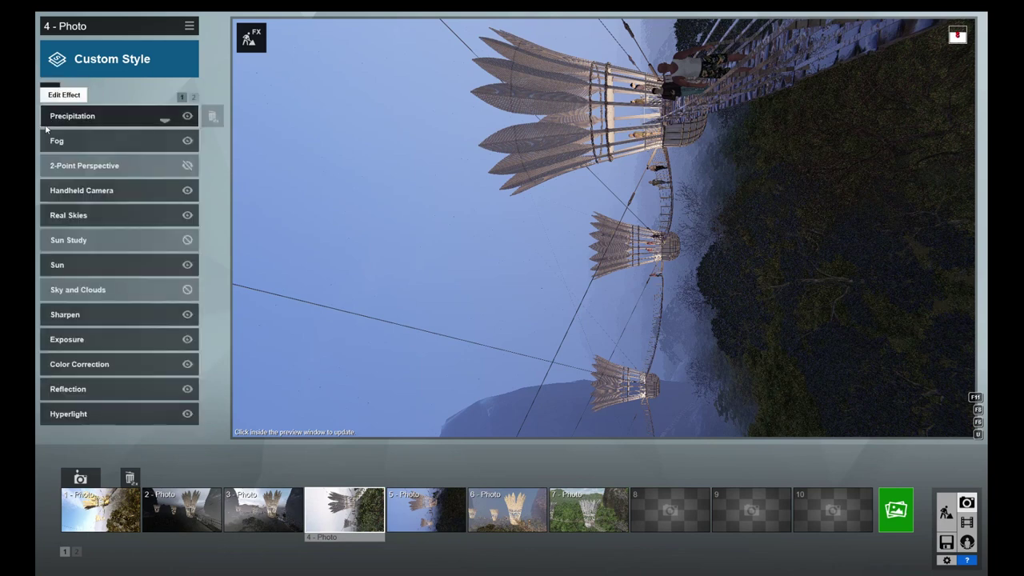
left_click(60, 340)
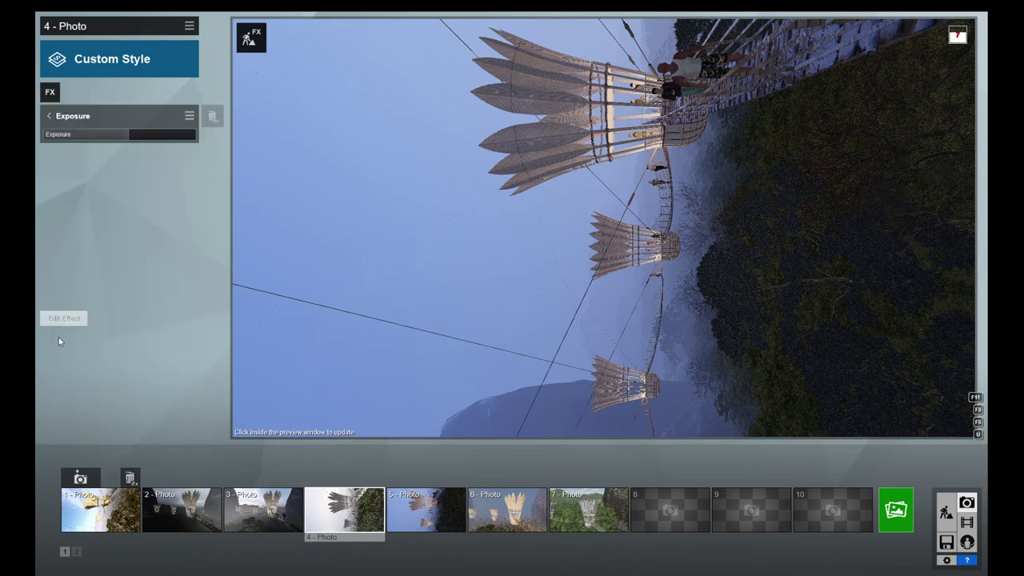
mouse_move(120, 134)
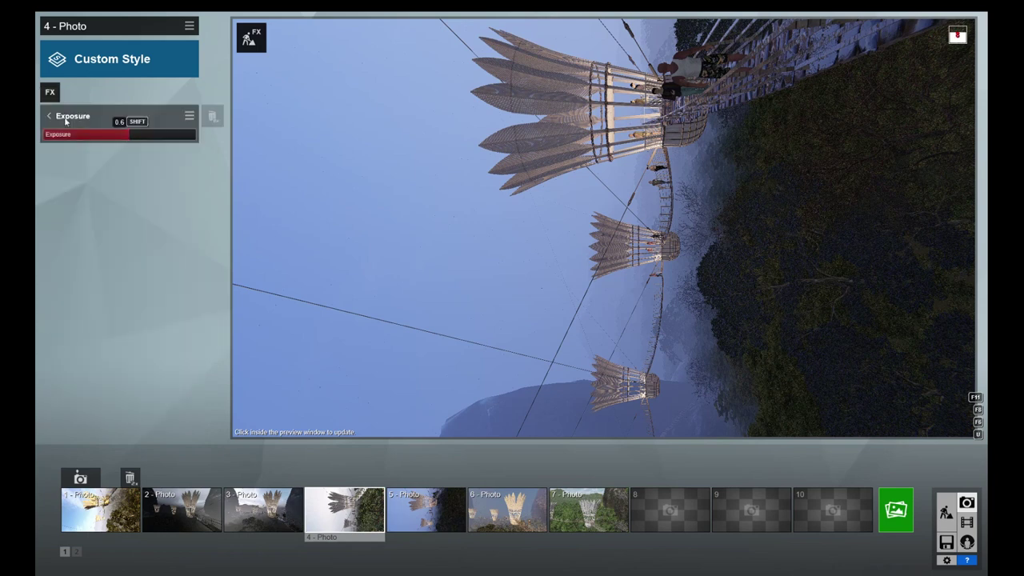
left_click(50, 118)
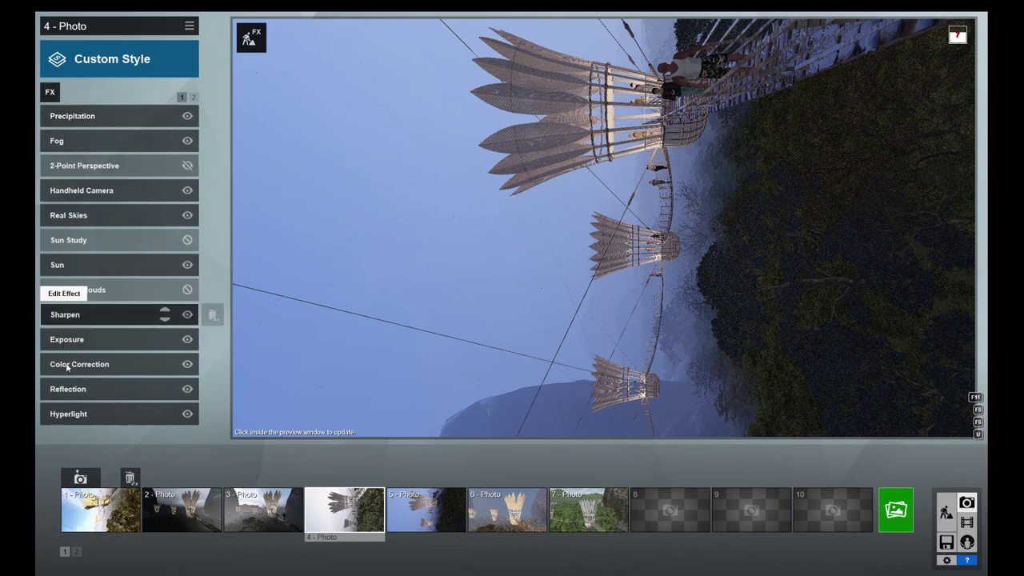
left_click(68, 365)
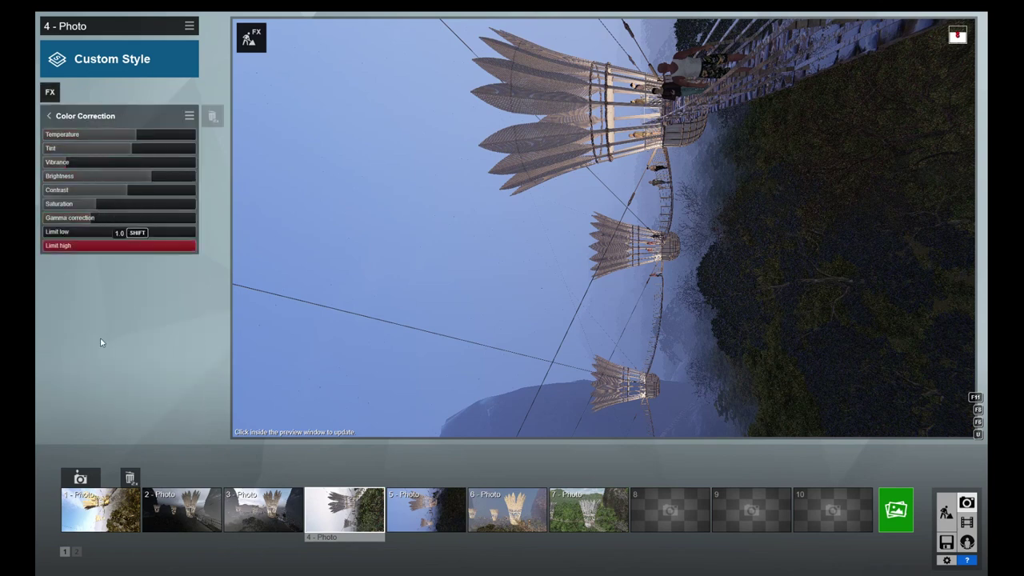
left_click(48, 116)
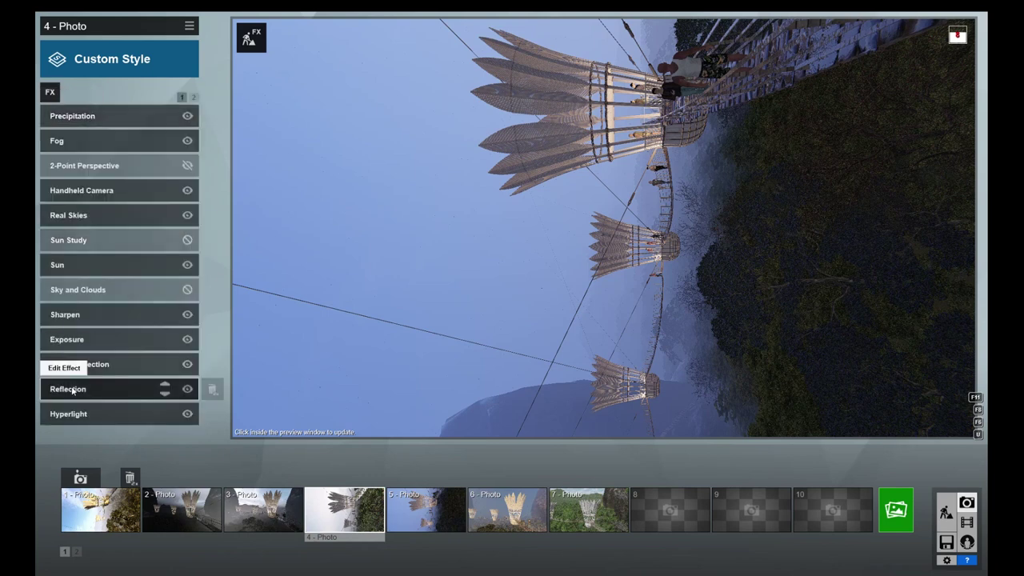
left_click(70, 388)
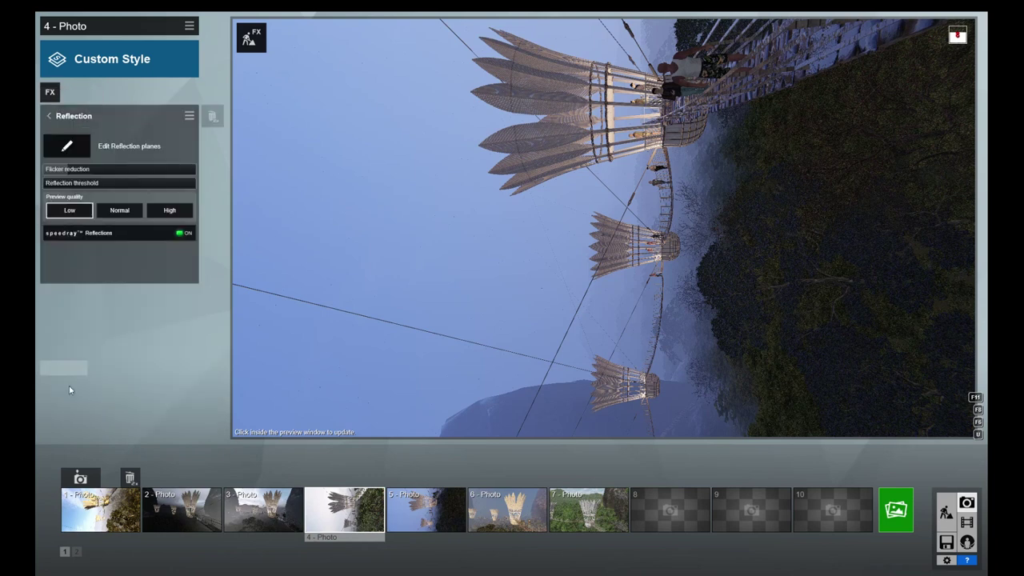
left_click(48, 117)
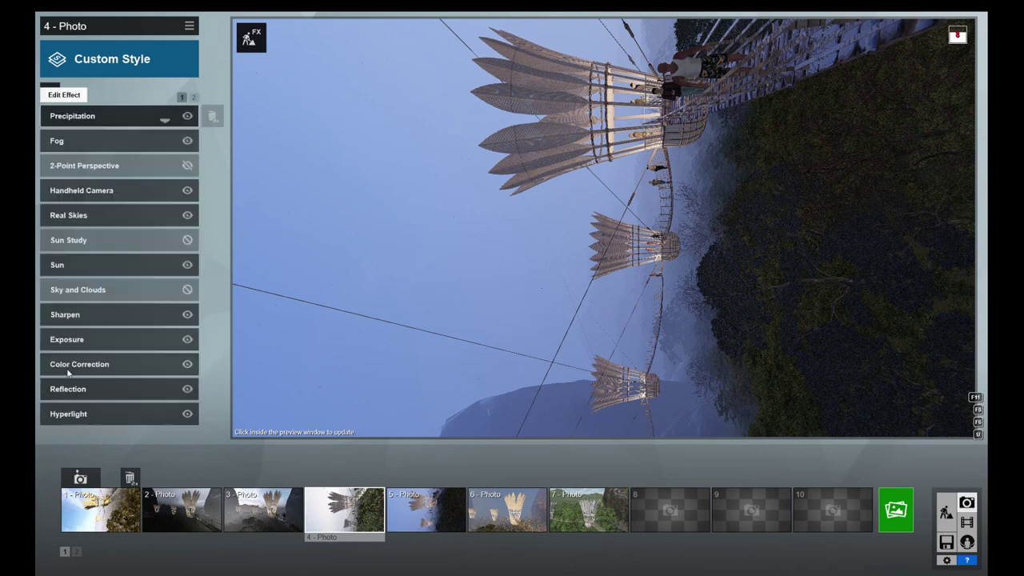
left_click(69, 415)
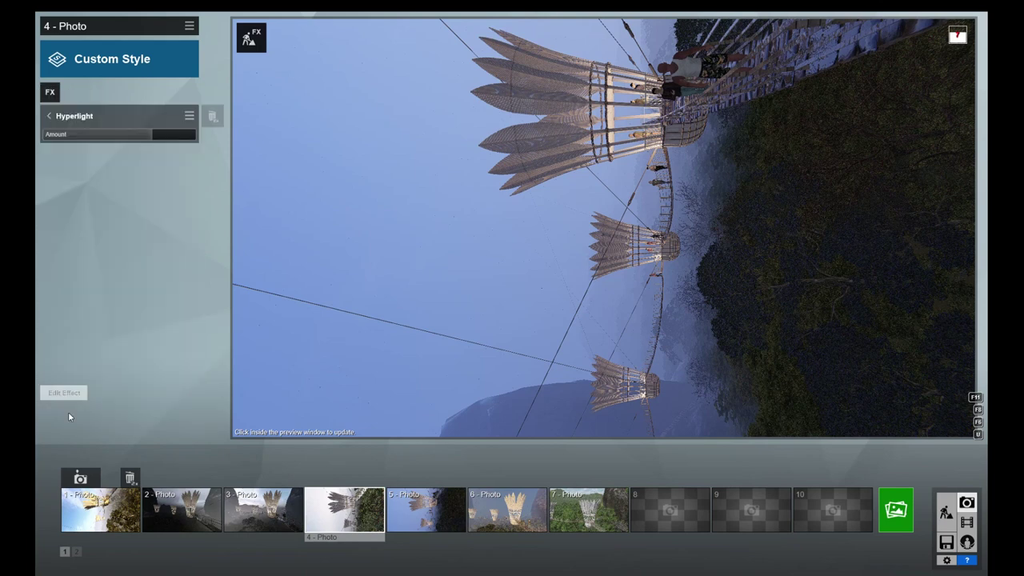
left_click(49, 117)
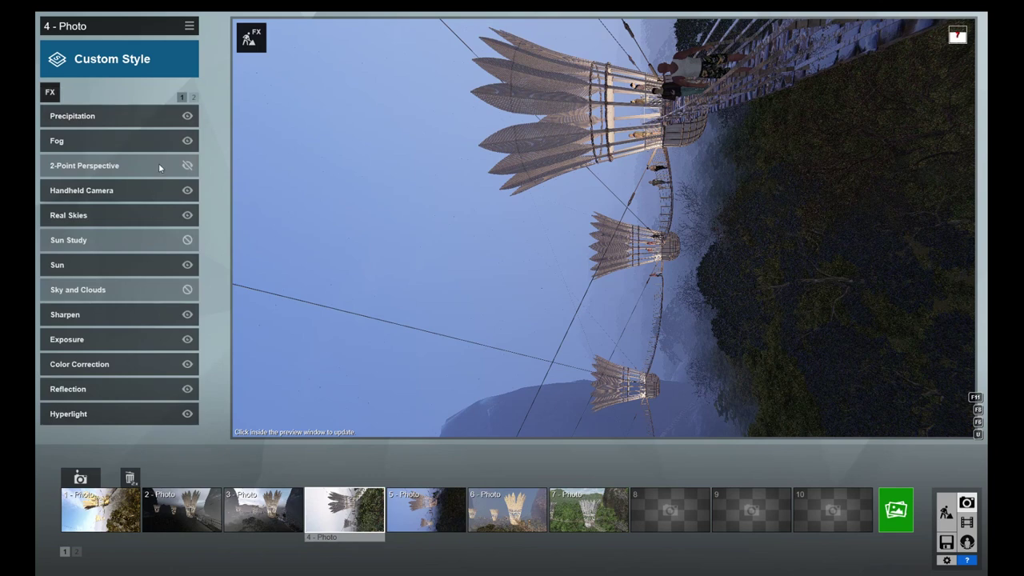
Review the page-2 Sky Light, Shadow and Chromatic Aberrations effects, then open Render Photos.
left_click(193, 97)
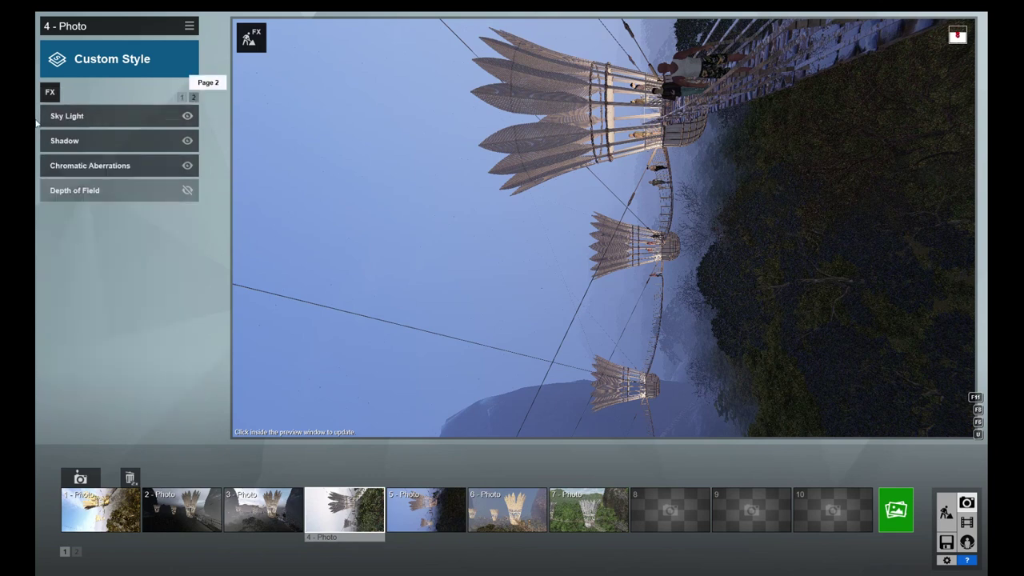
left_click(46, 117)
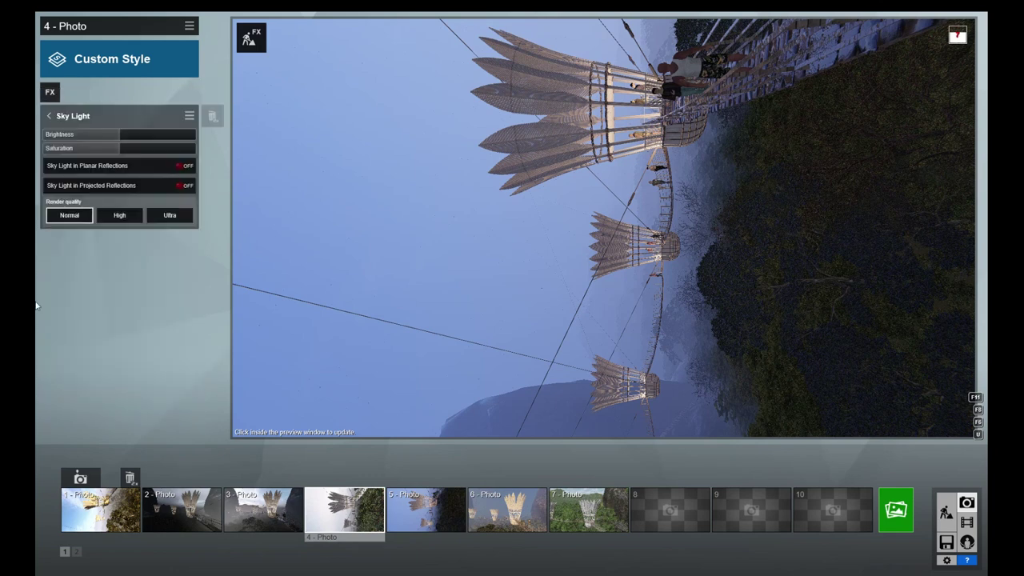
left_click(48, 118)
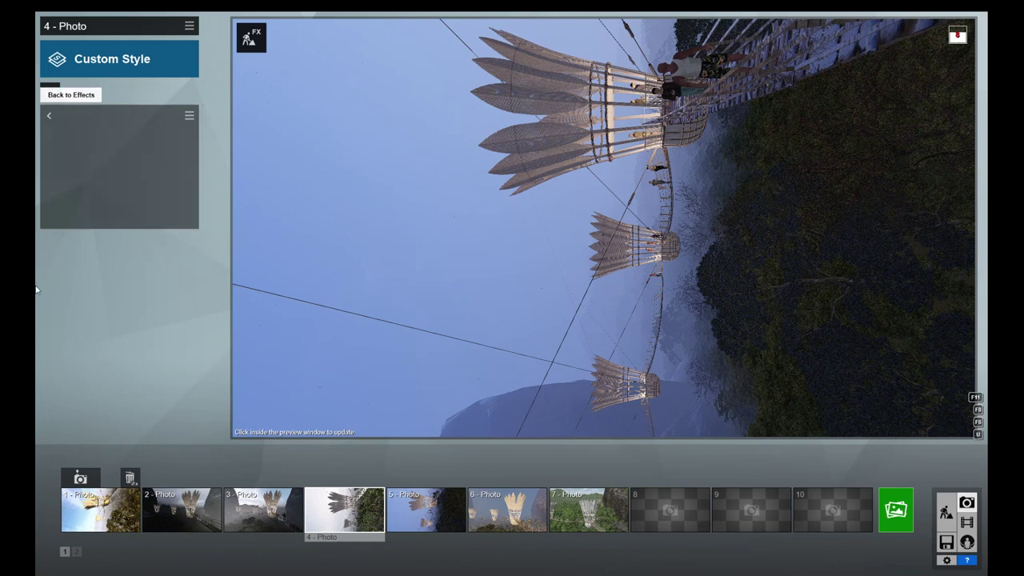
left_click(80, 137)
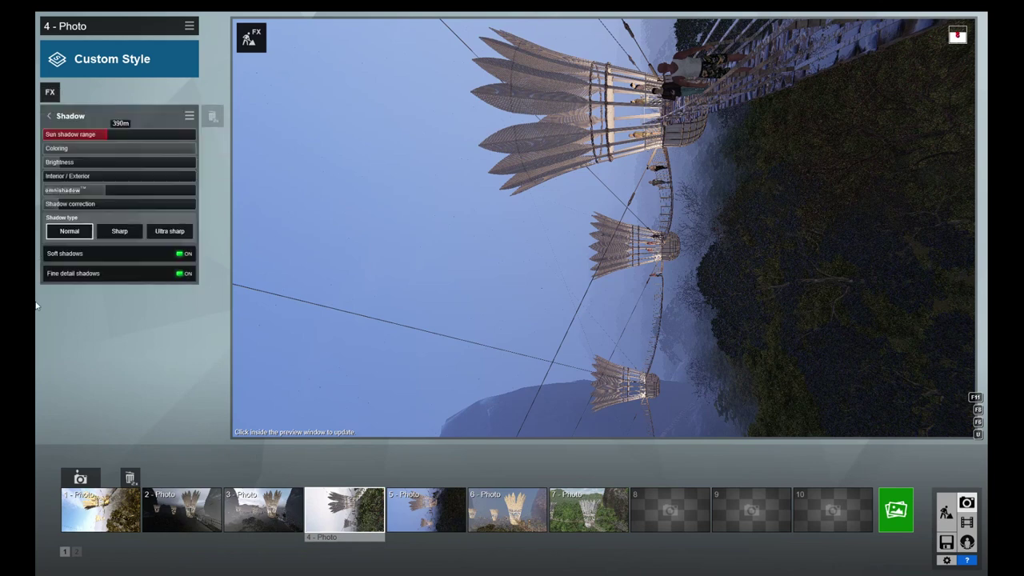
left_click(50, 117)
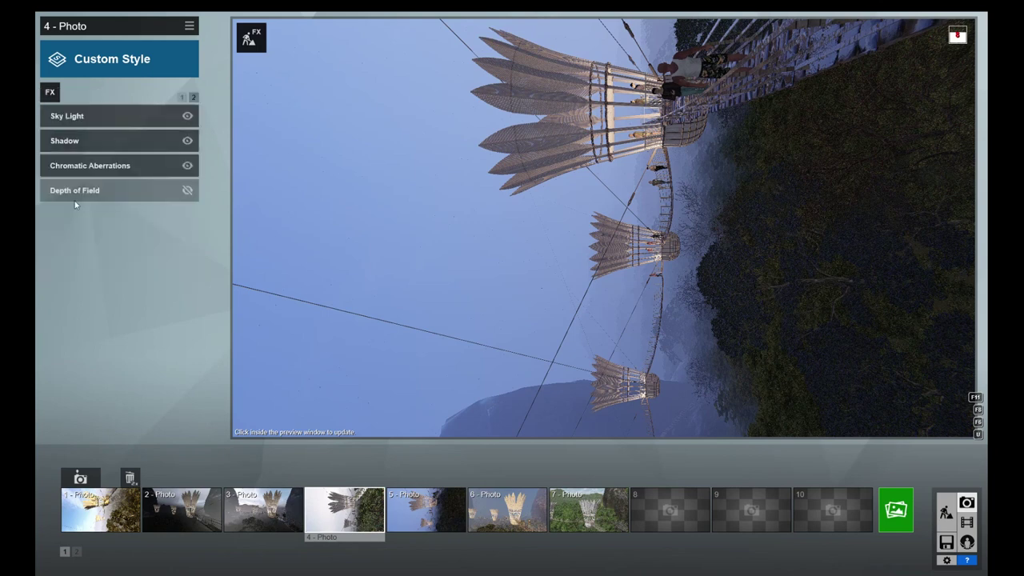
mouse_move(112, 165)
left_click(90, 165)
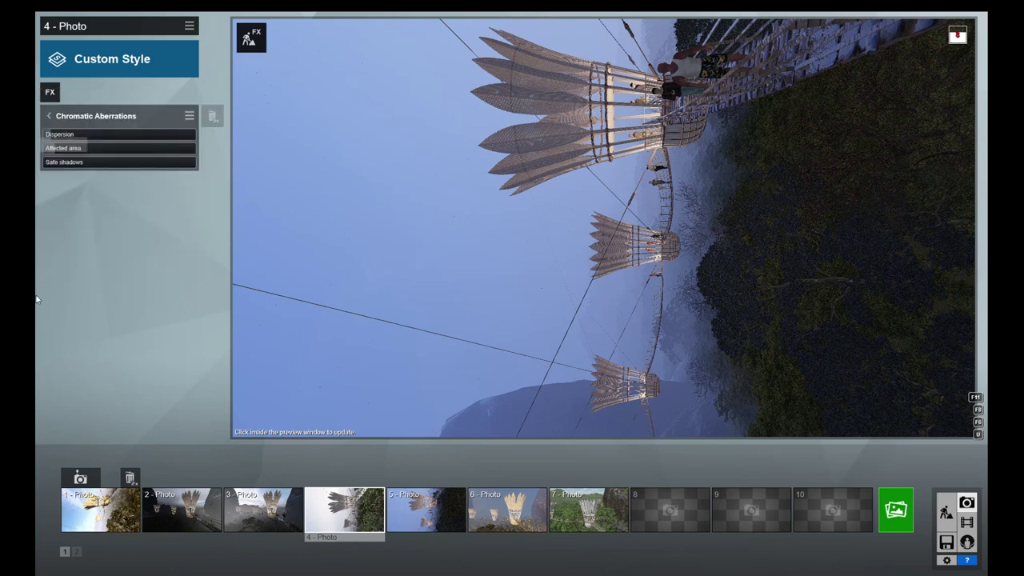
left_click(887, 512)
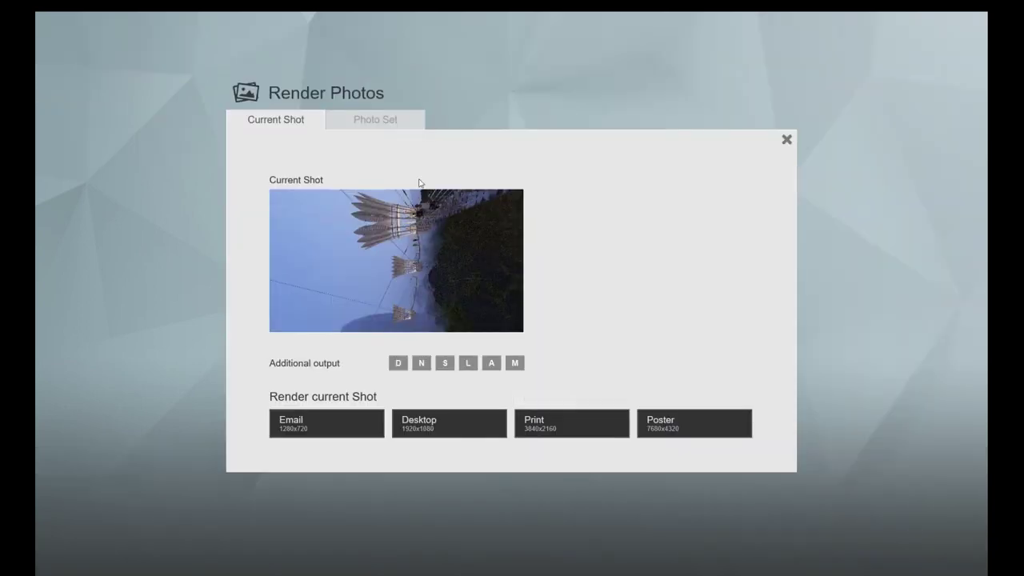
Render photo 4's current shot at Print size (3840x2160).
left_click(539, 430)
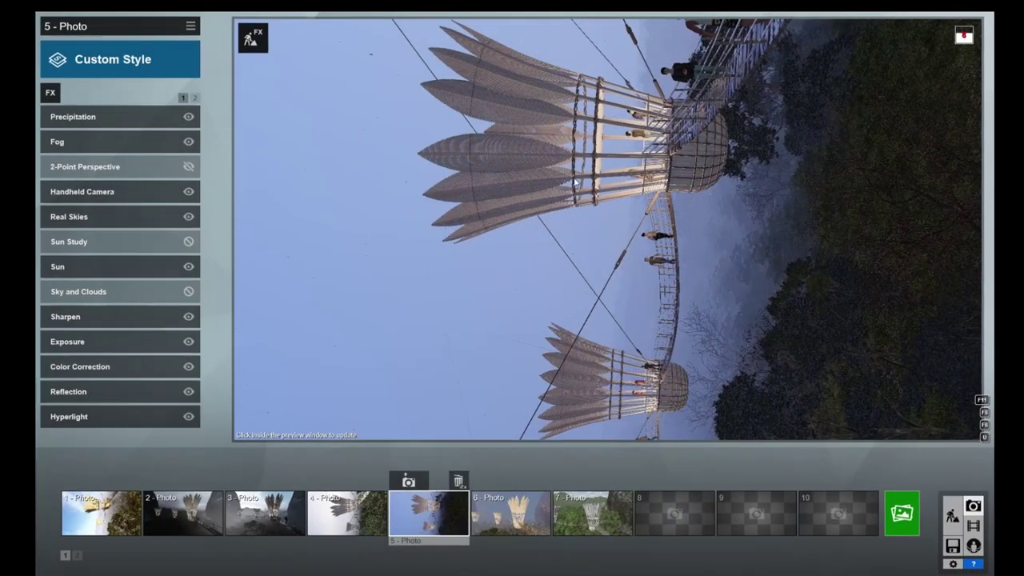
Restore Photo 5's saved camera view and browse the Cloudy options in Real Skies.
right_click_drag(574, 183, 527, 344)
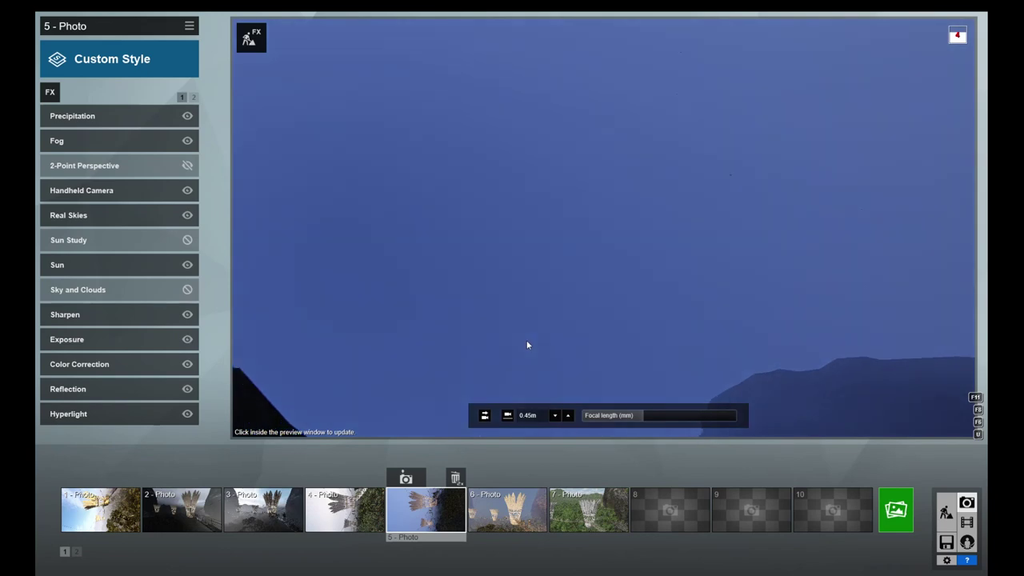
left_click(439, 513)
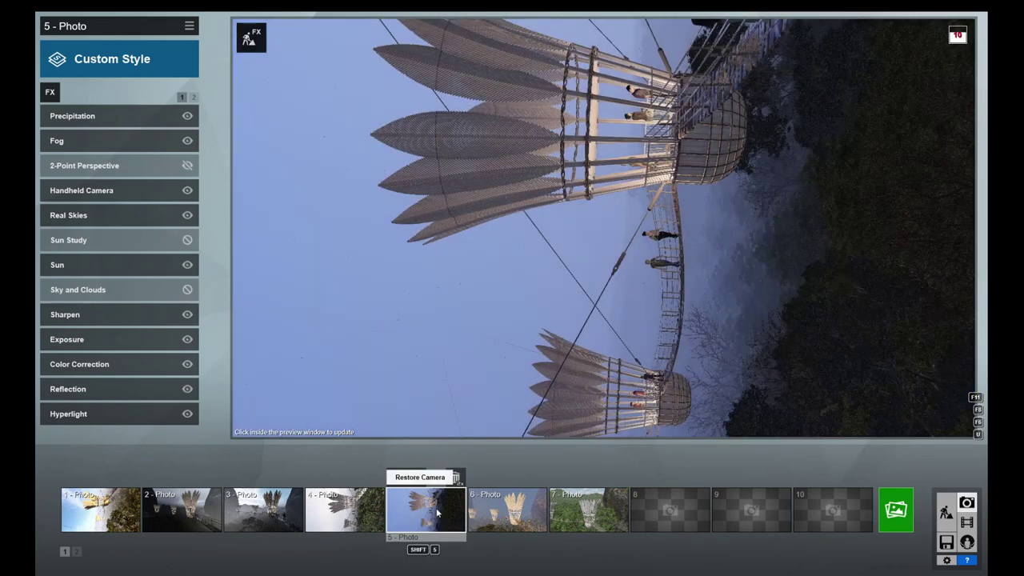
left_click(76, 216)
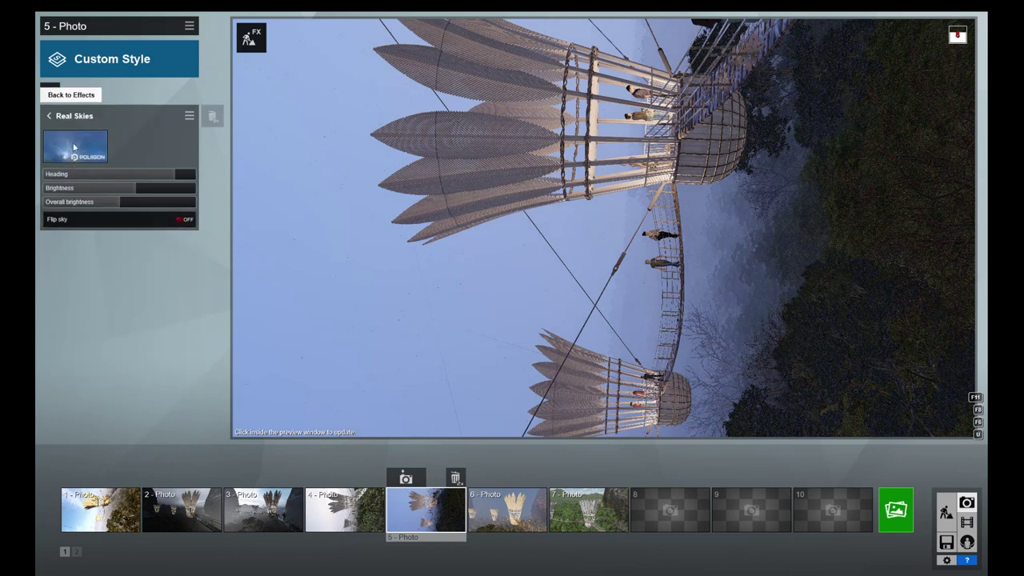
left_click(94, 155)
left_click(279, 132)
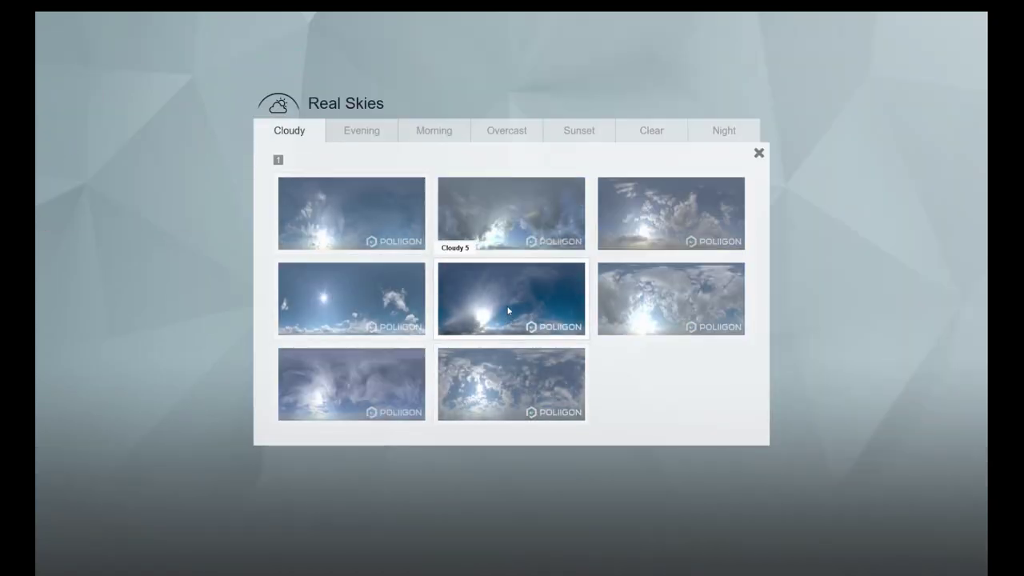
Apply the Cloudy 5 sky, set a 22.6mm focal length, and bring up Render Photos.
left_click(350, 336)
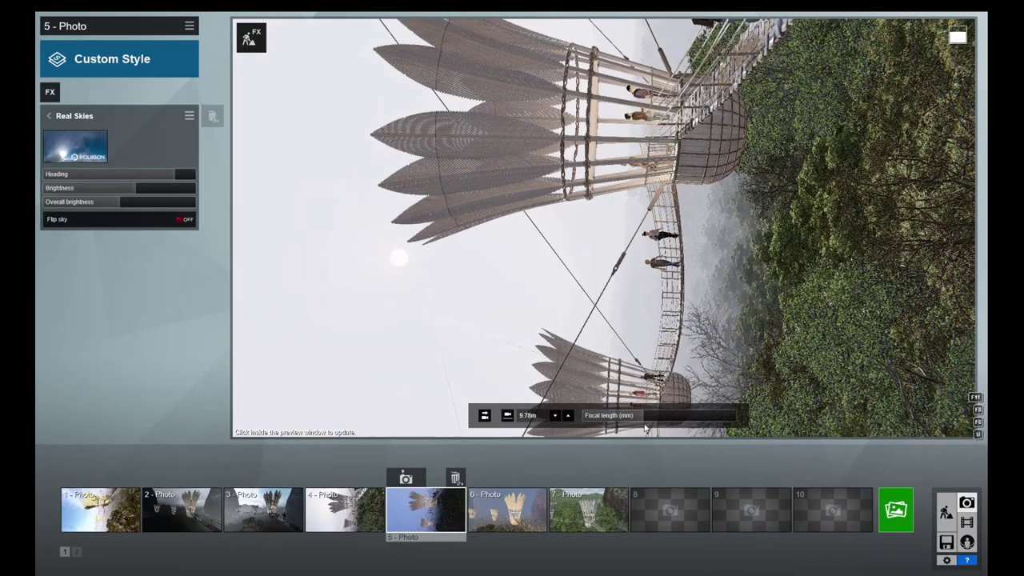
left_click(638, 414)
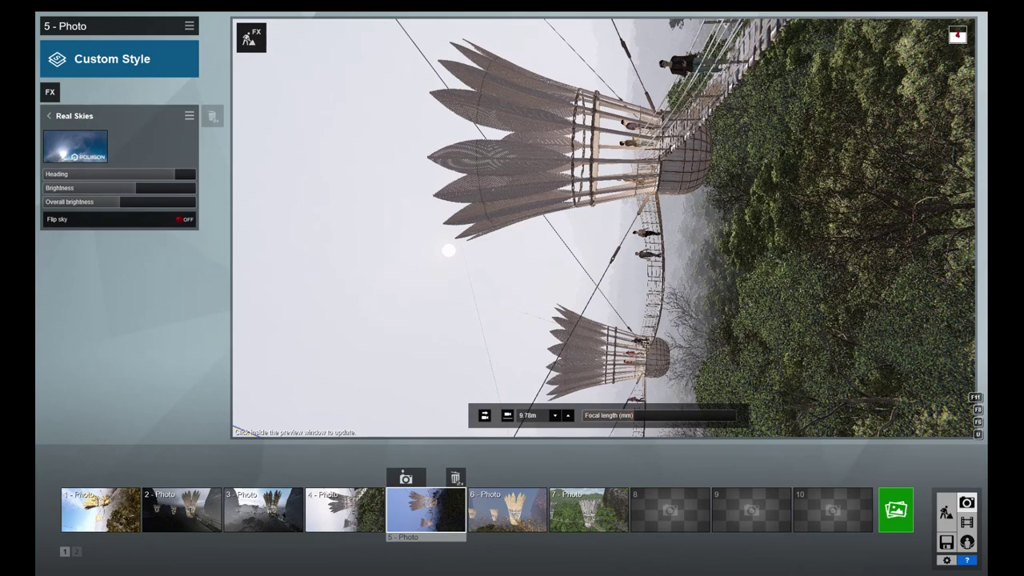
left_click(895, 512)
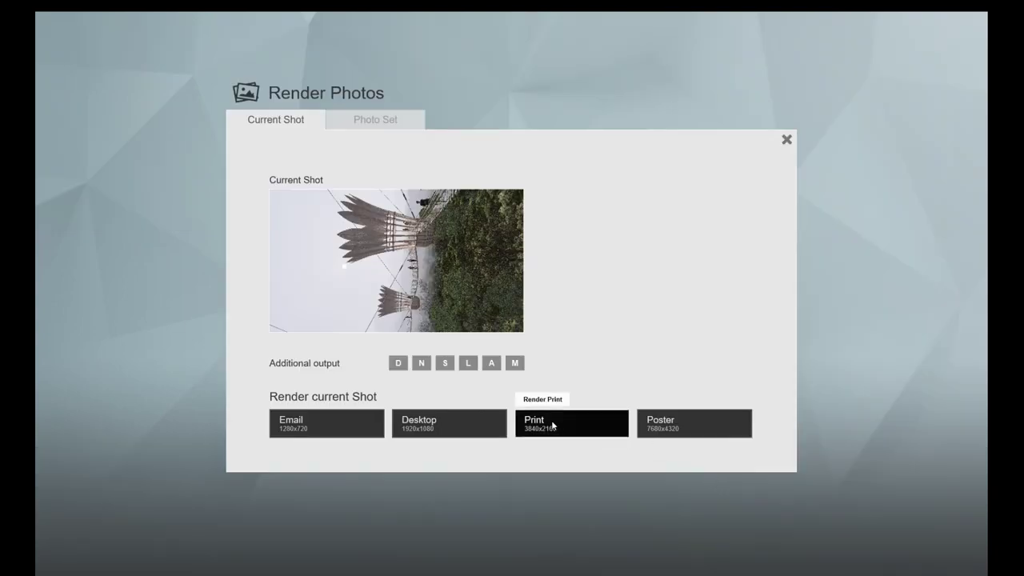